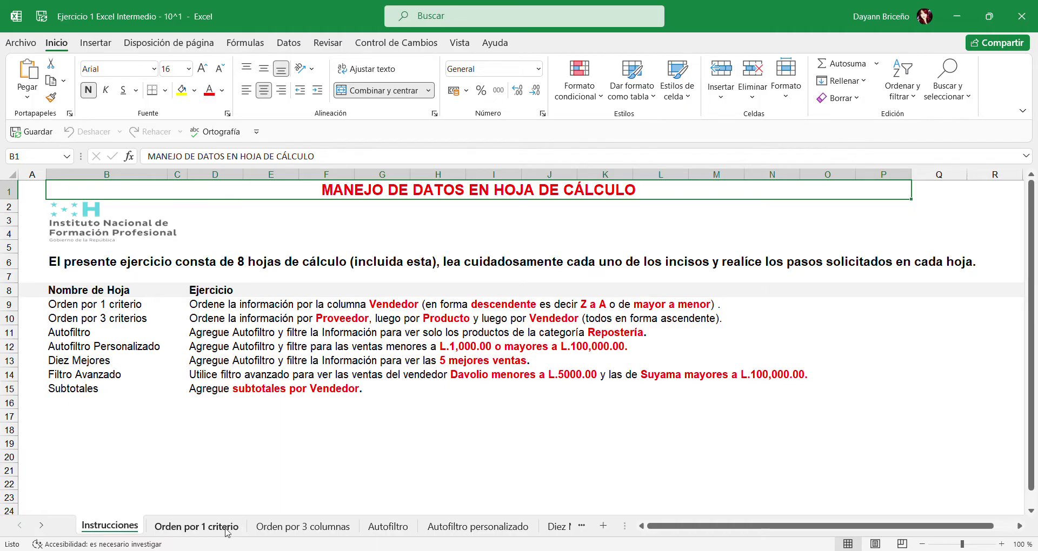
# Sort the Orden por 1 criterio sheet by the Vendedor column from Z to A, expanding the selection to the adjacent data
pyautogui.click(228, 531)
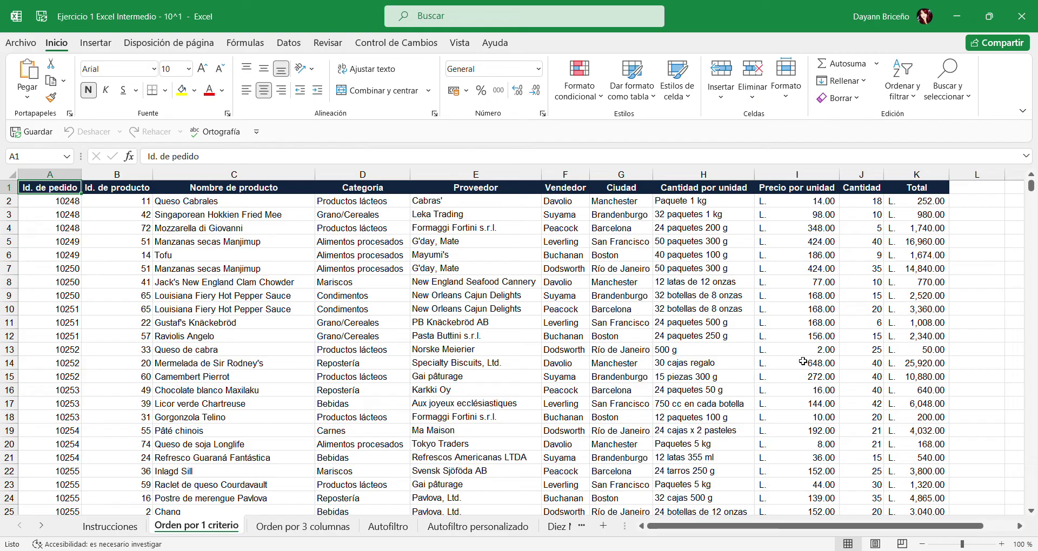
pyautogui.click(585, 185)
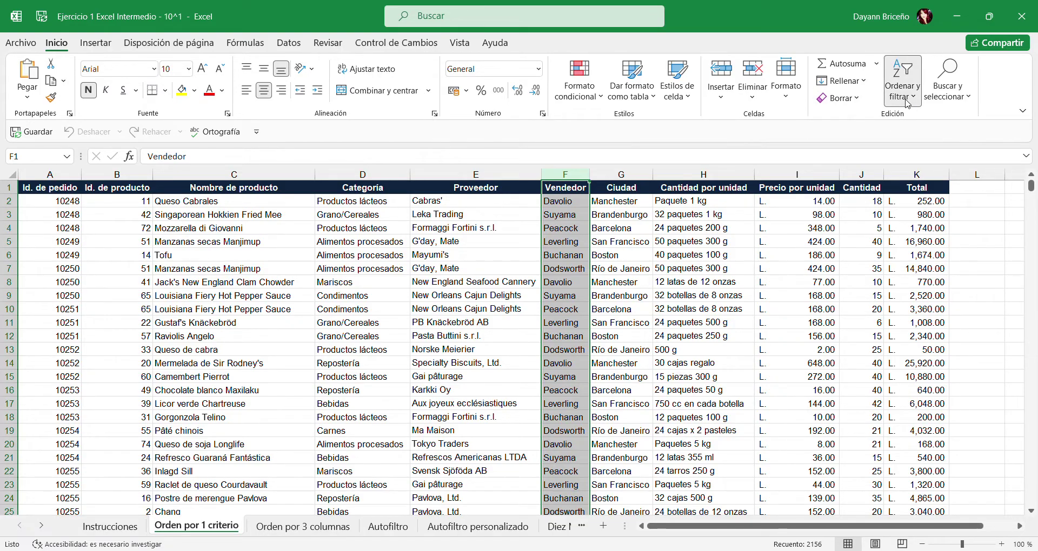
pyautogui.click(922, 141)
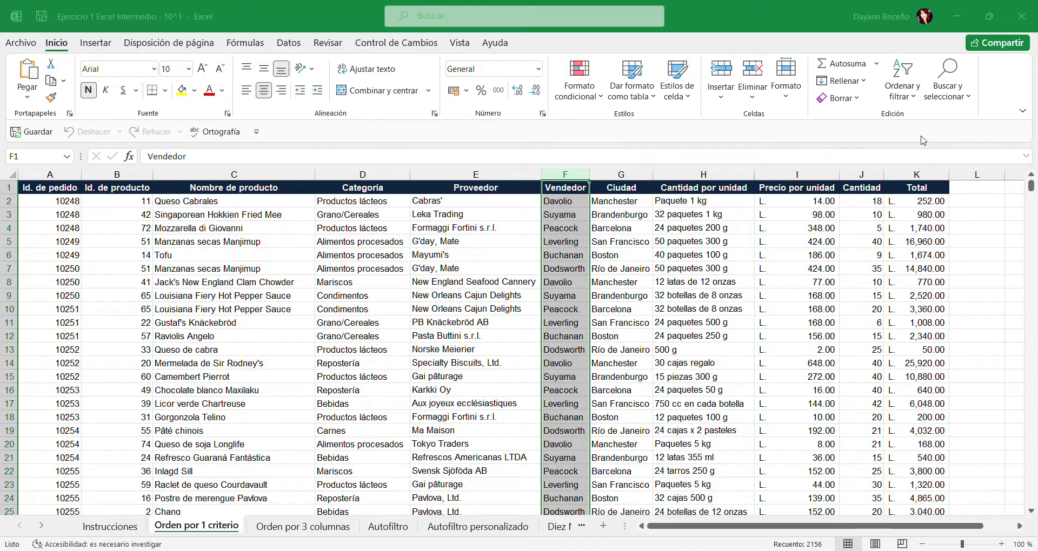
pyautogui.click(646, 334)
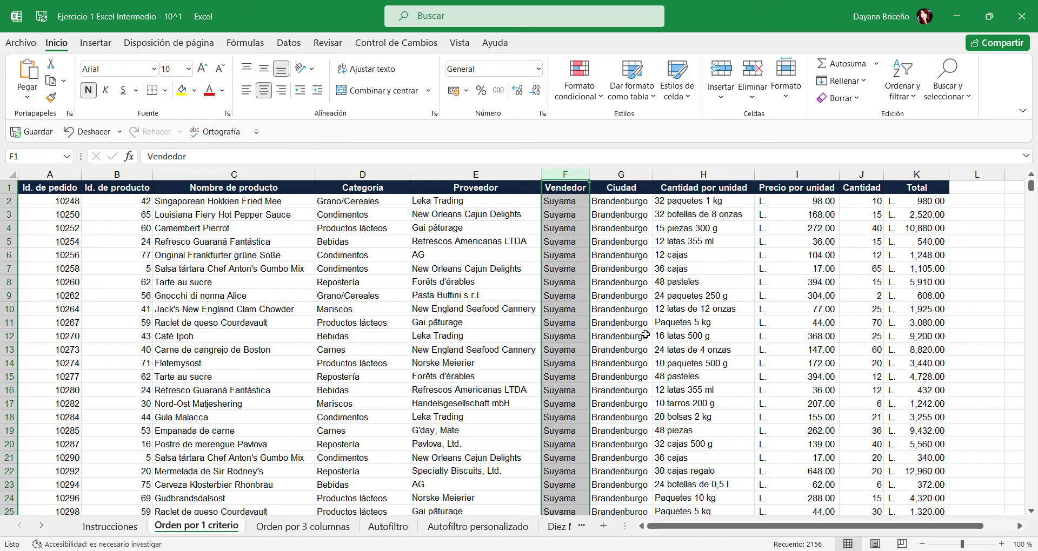
# Temporarily paste the captured image of the sort warning over the data, reposition it and remove it
pyautogui.hotkey('ctrl', 'v')
pyautogui.moveTo(791, 387); pyautogui.dragTo(465, 335)
pyautogui.moveTo(900, 354); pyautogui.dragTo(707, 299)
pyautogui.scroll(-3, 896, 373)
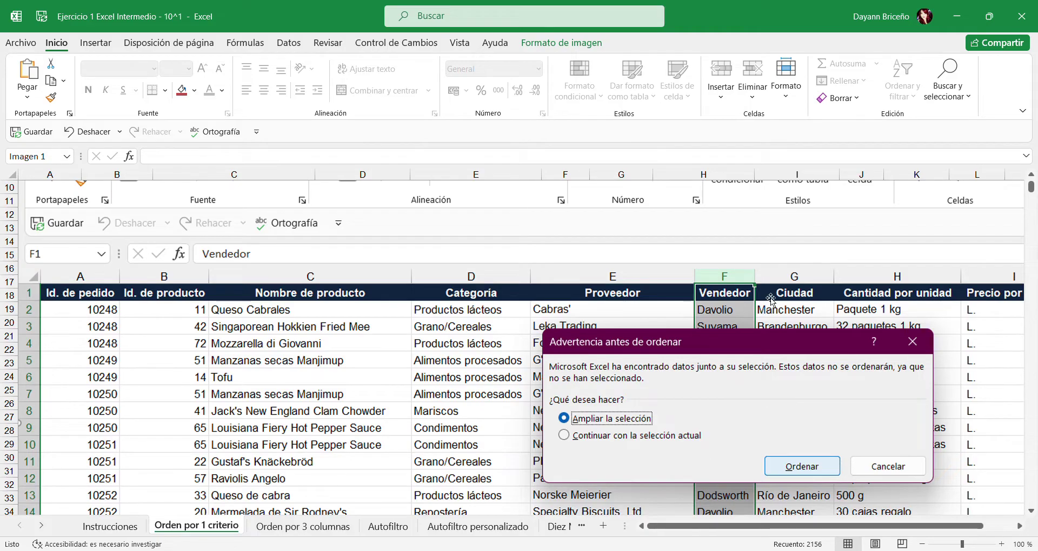
pyautogui.press('Return')
pyautogui.scroll(3, 727, 296)
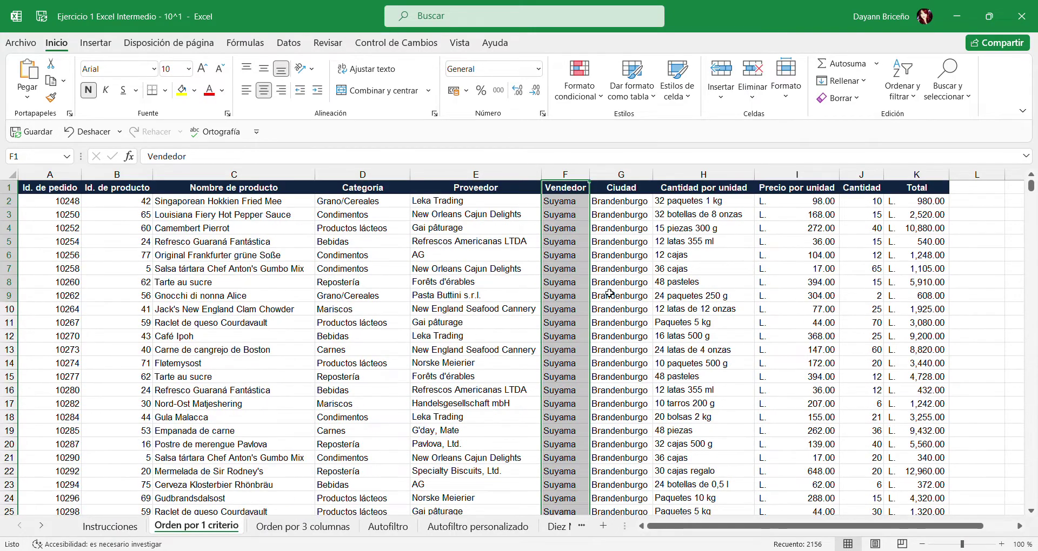
# Fill the whole Vendedor column with yellow and select its first data cell
pyautogui.click(182, 90)
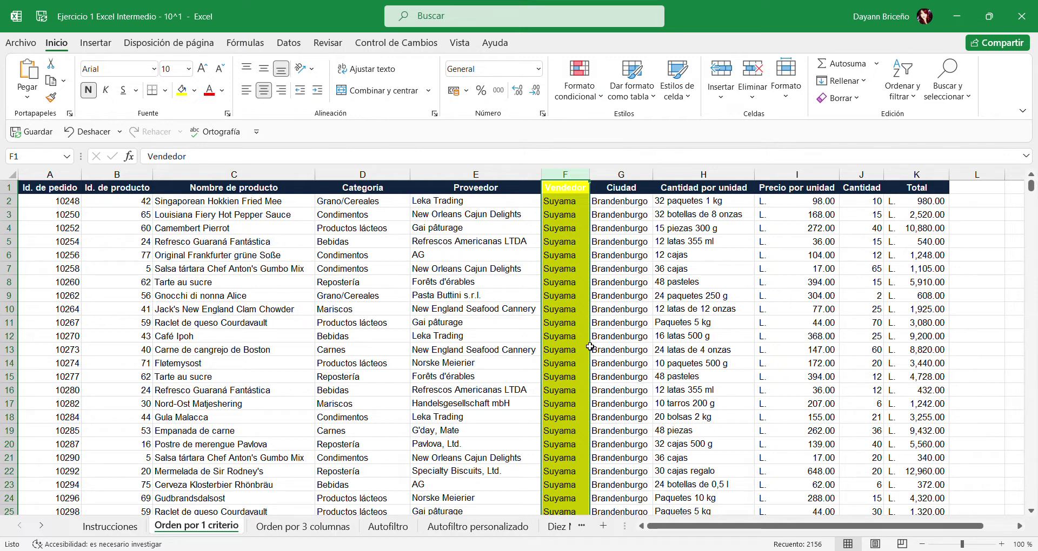
pyautogui.scroll(-16, 558, 323)
pyautogui.scroll(16, 558, 323)
pyautogui.moveTo(559, 203); pyautogui.dragTo(558, 206)
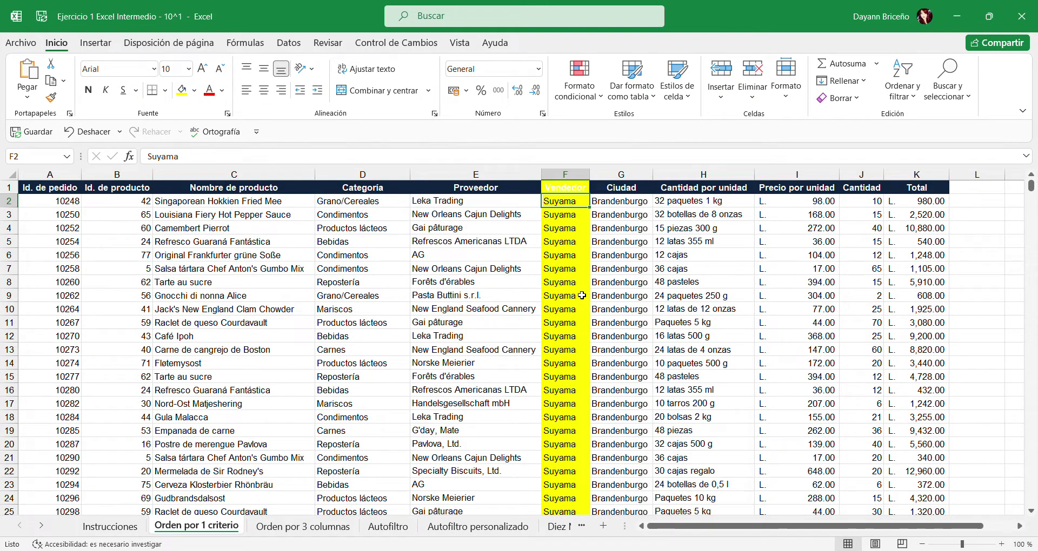
# Locate the first change of seller in the sorted Vendedor column and make cells F371:F372 bold
pyautogui.scroll(-5, 563, 327)
pyautogui.scroll(-20, 564, 327)
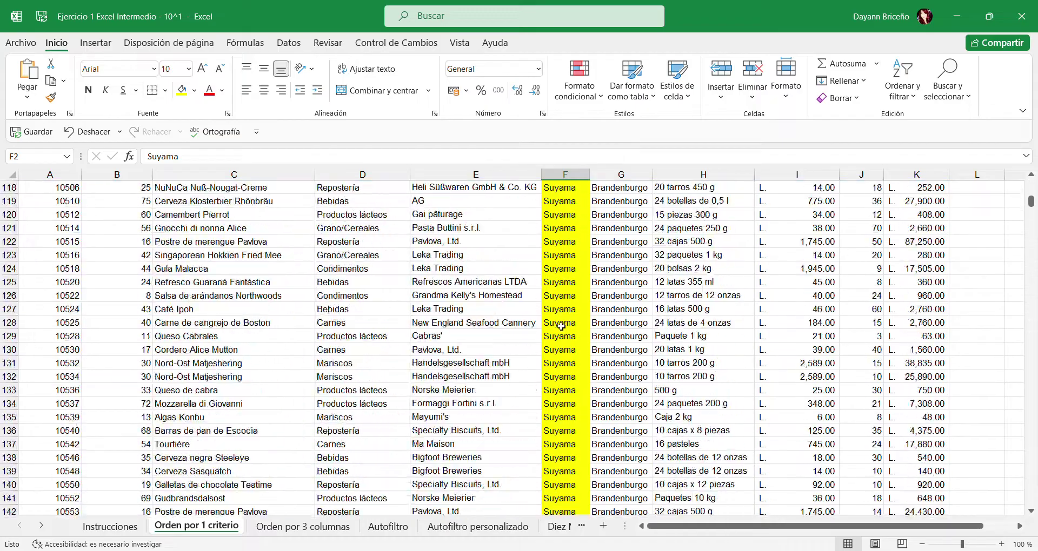
pyautogui.scroll(-20, 561, 322)
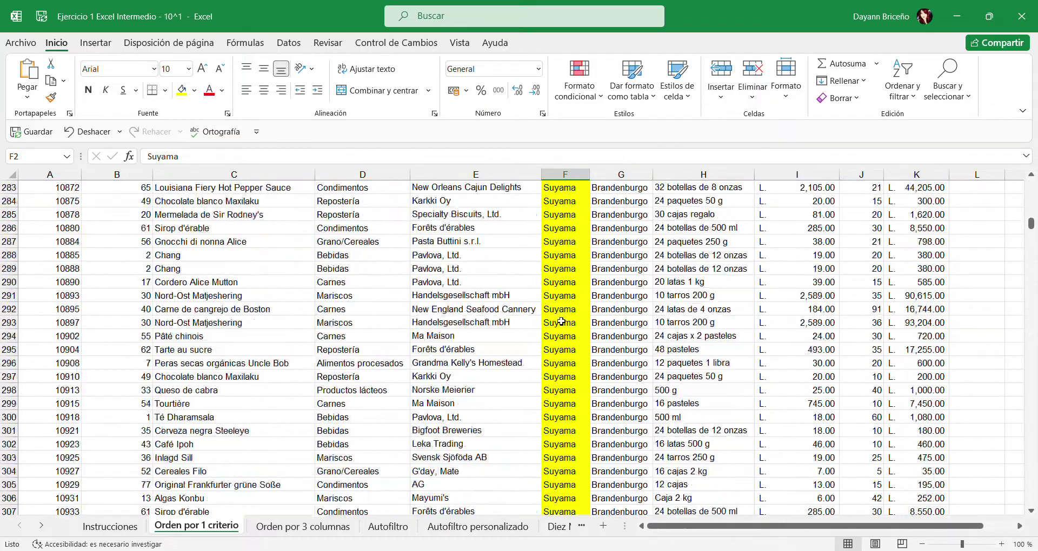
pyautogui.scroll(-13, 561, 321)
pyautogui.scroll(9, 561, 320)
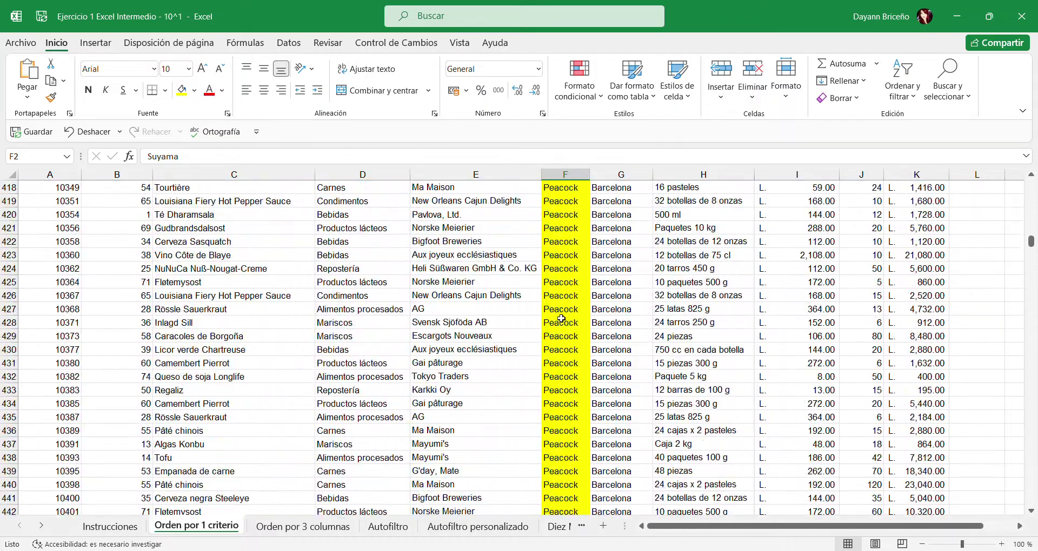
pyautogui.scroll(9, 561, 319)
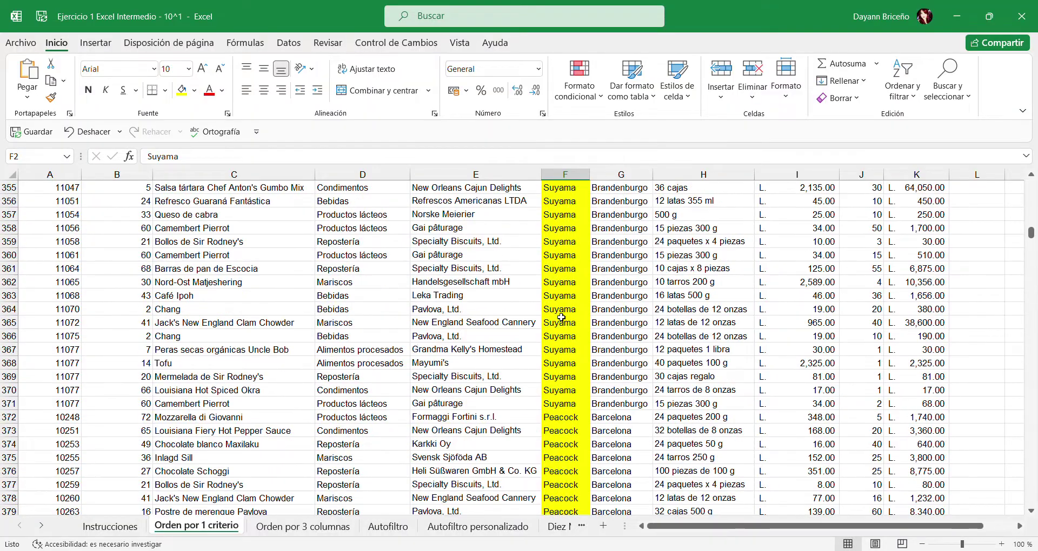
pyautogui.moveTo(553, 399); pyautogui.dragTo(556, 417)
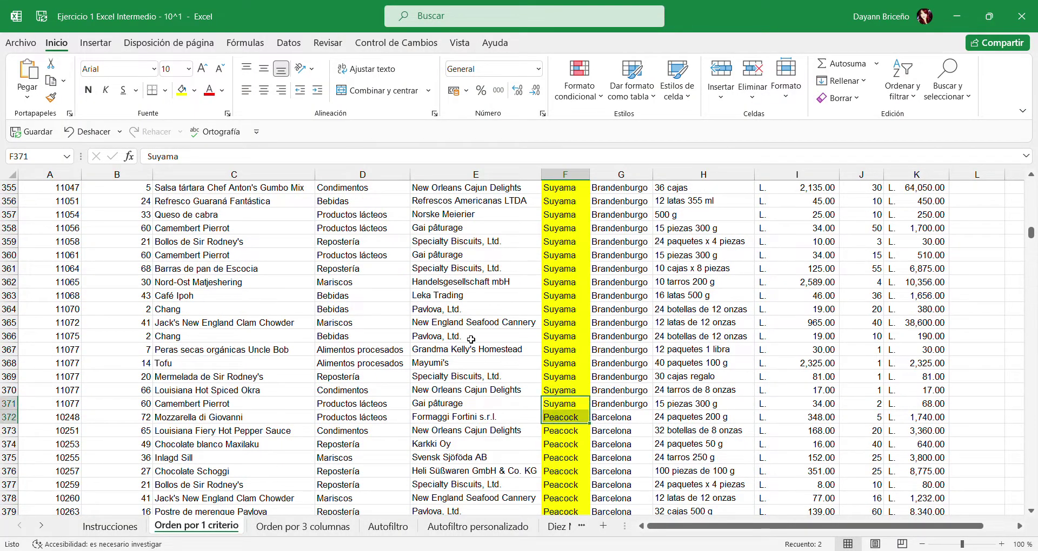
pyautogui.click(565, 390)
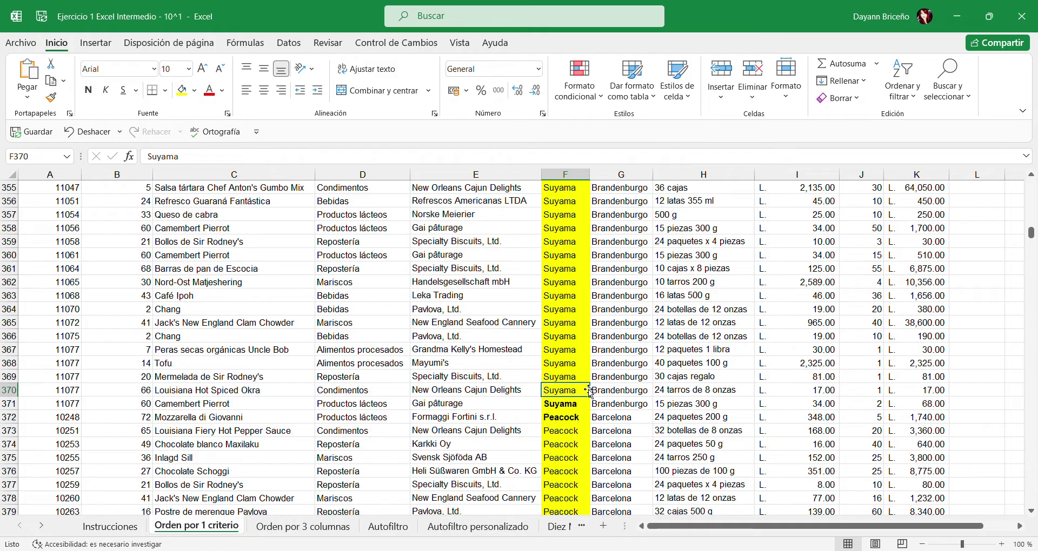
# Make the boundary cells F1418:F1419 between two sellers bold and compare their names
pyautogui.scroll(-16, 567, 384)
pyautogui.scroll(-20, 568, 373)
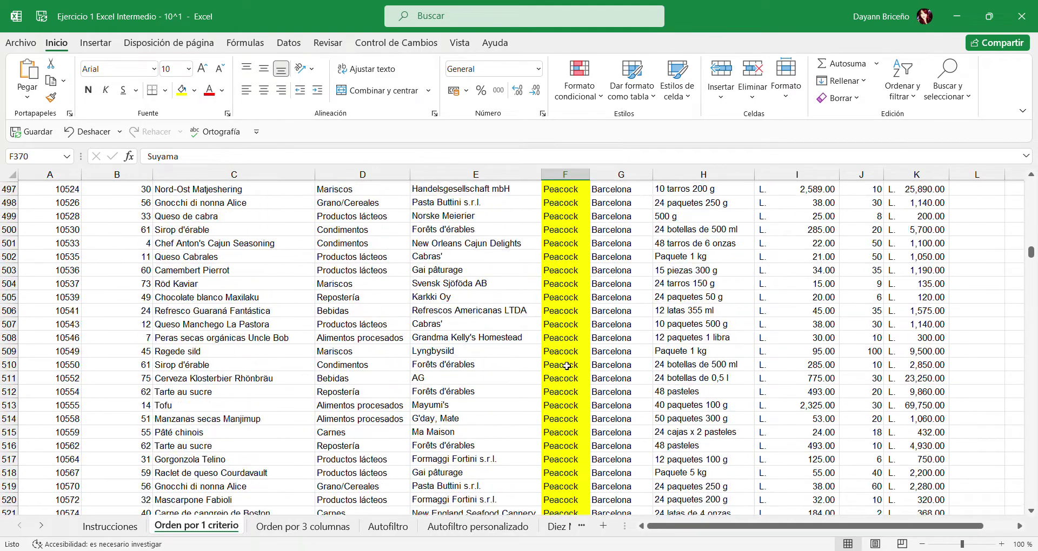
pyautogui.moveTo(1031, 254); pyautogui.dragTo(1030, 299)
pyautogui.scroll(-20, 1028, 321)
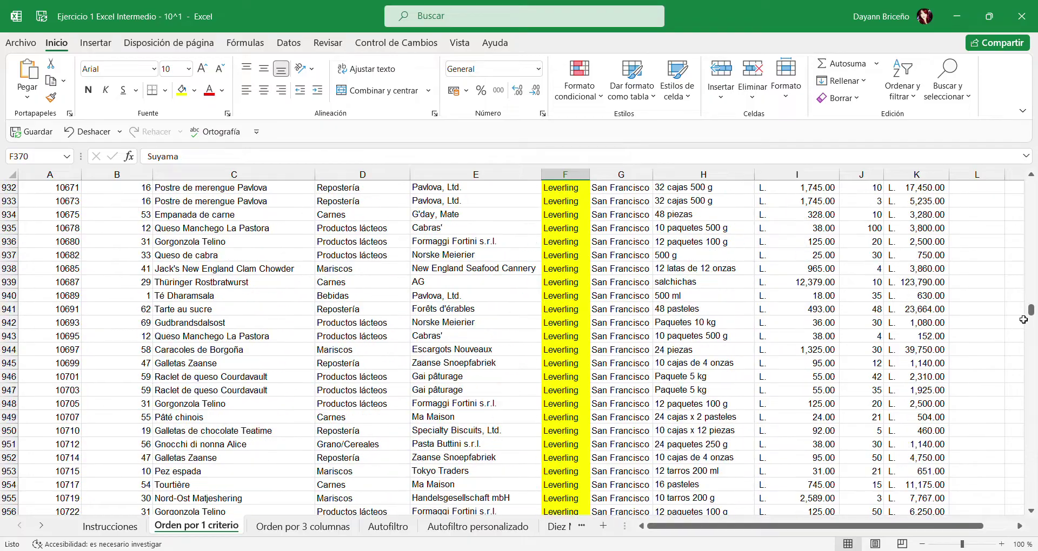
pyautogui.scroll(-20, 1036, 339)
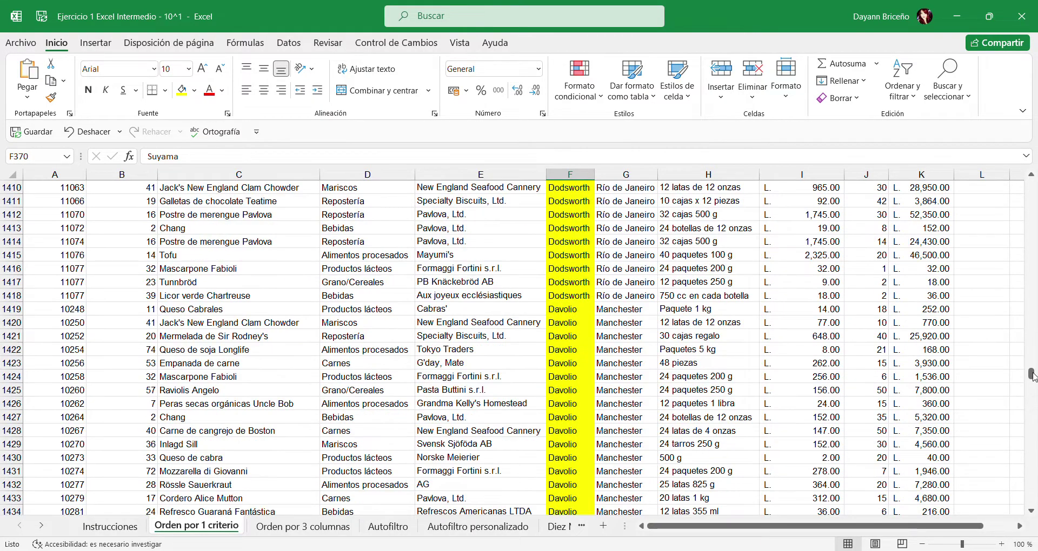
pyautogui.moveTo(569, 295); pyautogui.dragTo(572, 309)
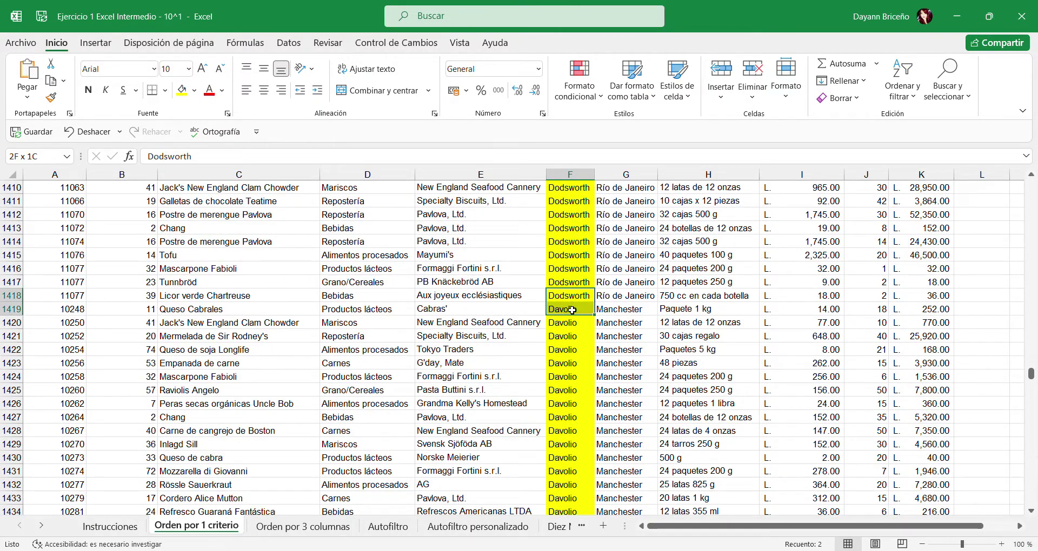
pyautogui.click(88, 90)
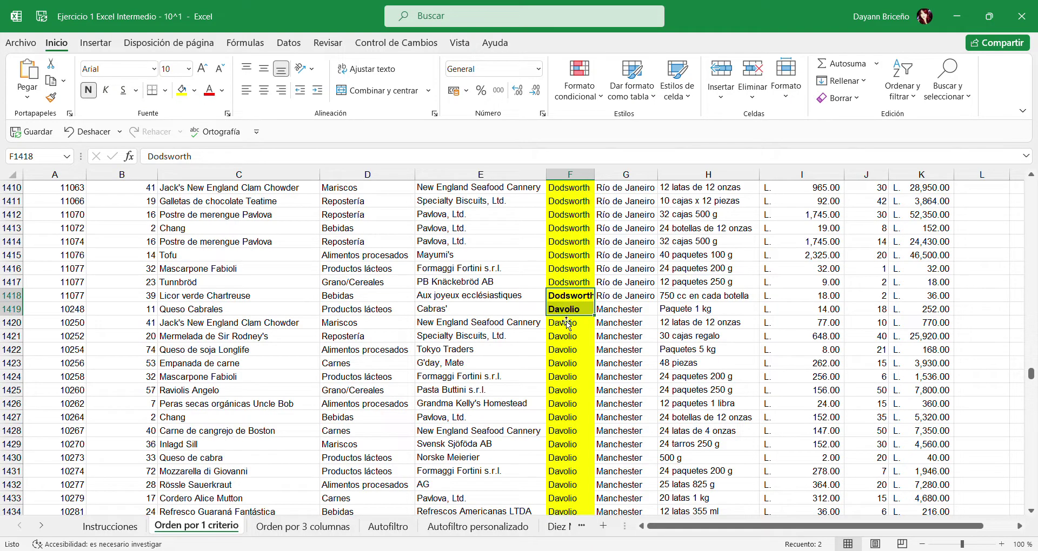
pyautogui.click(562, 295)
pyautogui.press('Down')
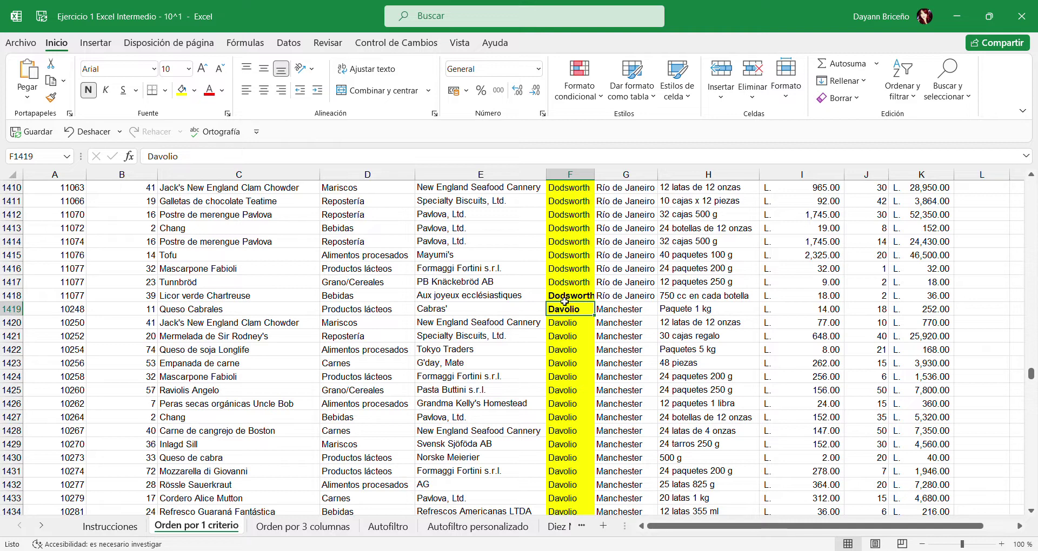
pyautogui.click(562, 297)
pyautogui.press('Down')
pyautogui.click(555, 299)
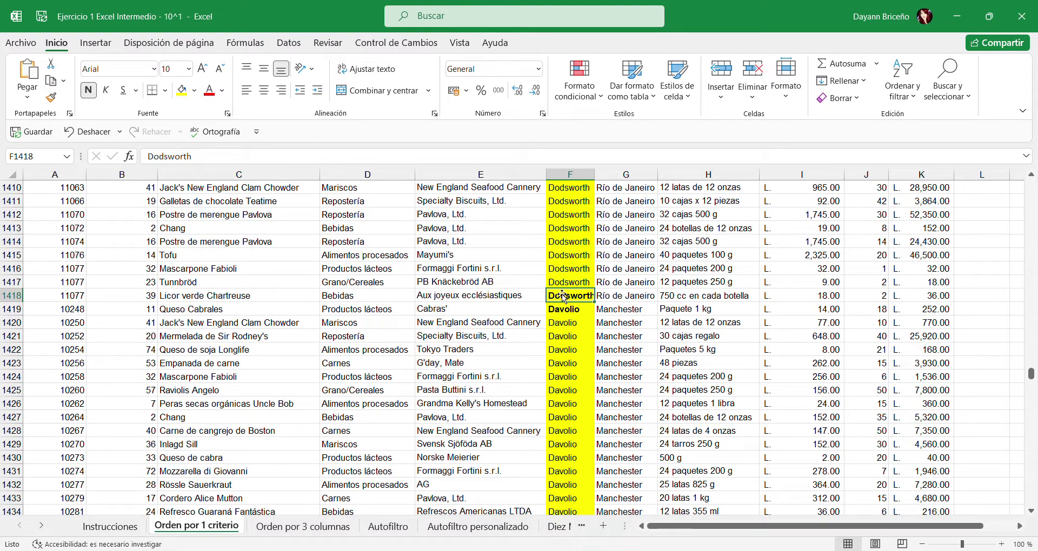
# Check the order of the remaining sellers down to the last data row and return to the start of the sheet
pyautogui.click(564, 331)
pyautogui.scroll(-8, 564, 331)
pyautogui.moveTo(1027, 382); pyautogui.dragTo(1034, 504)
pyautogui.scroll(20, 959, 421)
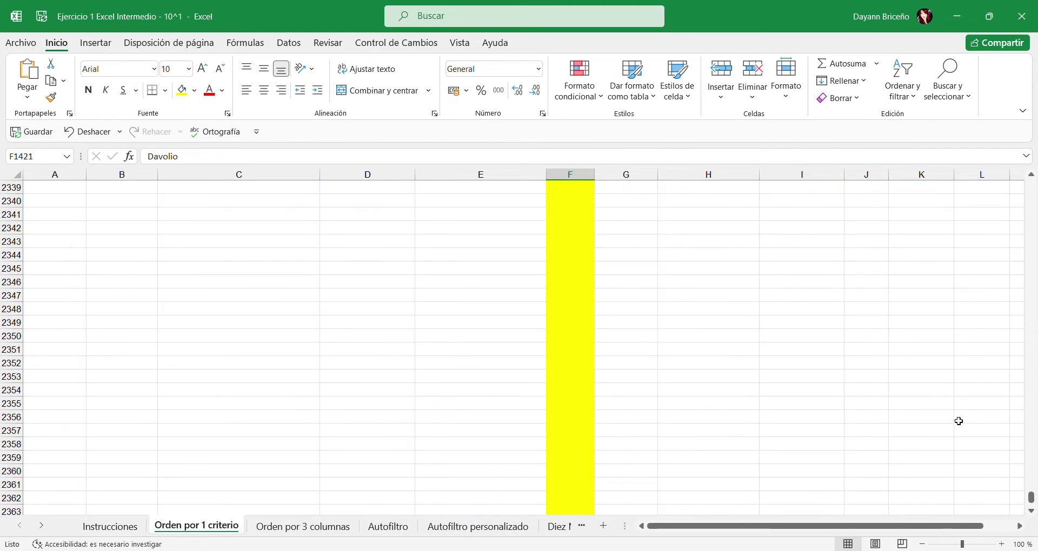
pyautogui.moveTo(1032, 488); pyautogui.dragTo(1032, 442)
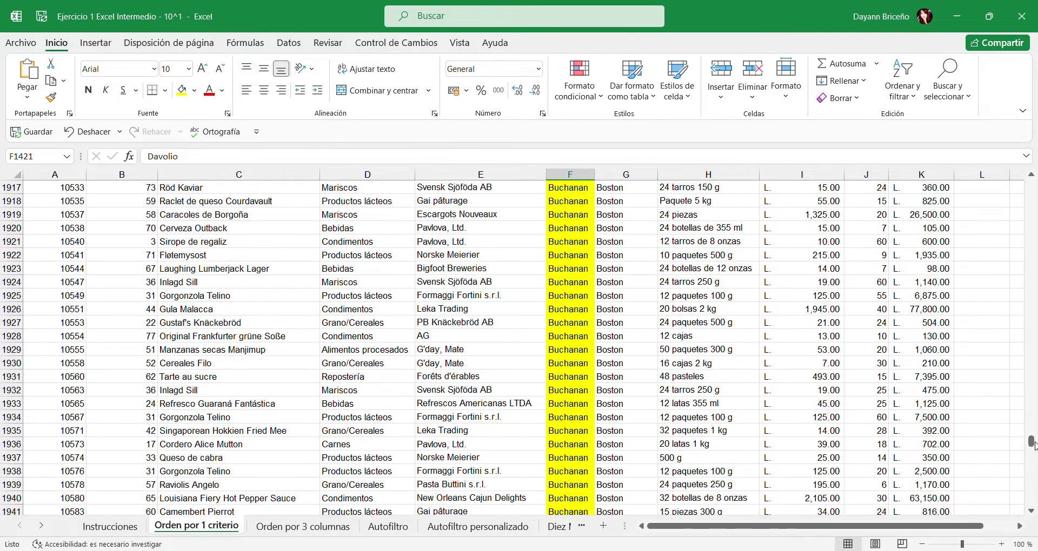
pyautogui.scroll(-20, 1024, 444)
pyautogui.scroll(-20, 1023, 445)
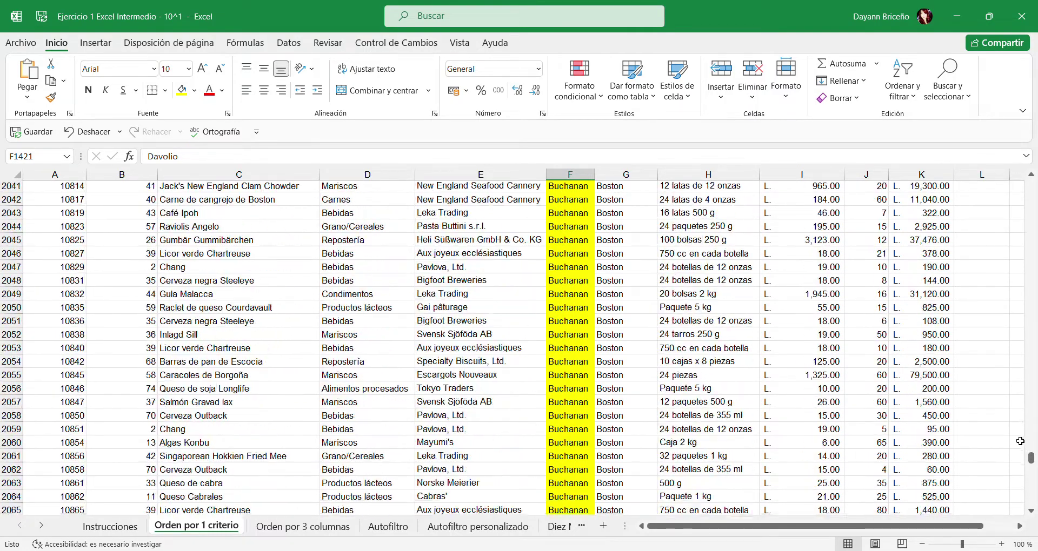
pyautogui.scroll(-1, 1018, 435)
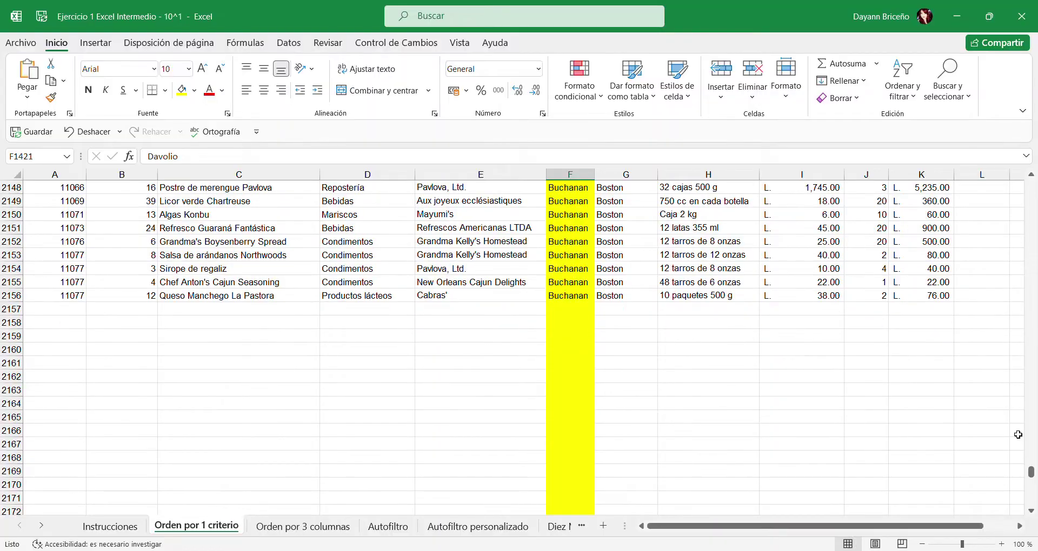
pyautogui.moveTo(1031, 465); pyautogui.dragTo(1027, 171)
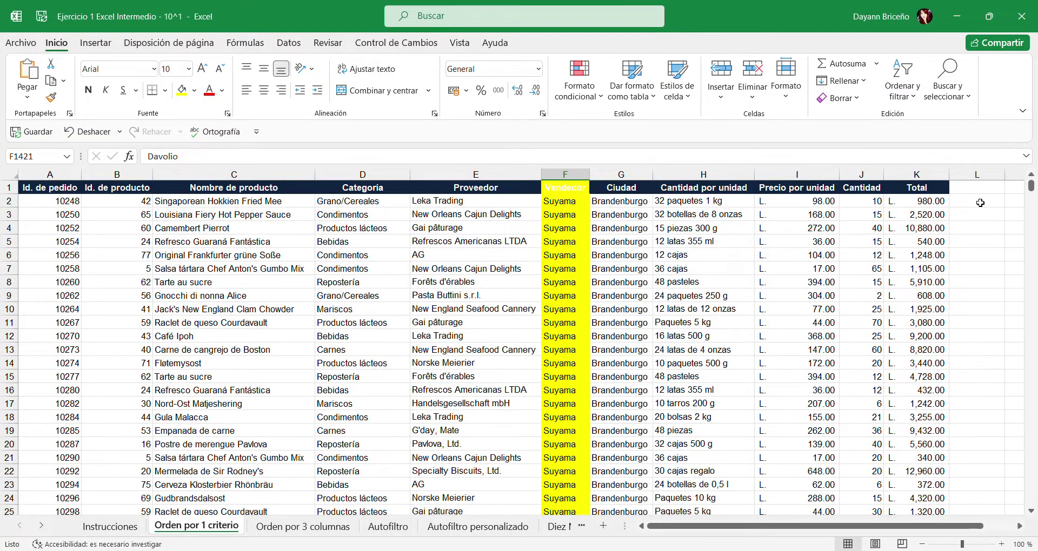
# Highlight row 9, the Orden por 1 criterio exercise, in yellow on the Instrucciones sheet
pyautogui.click(110, 526)
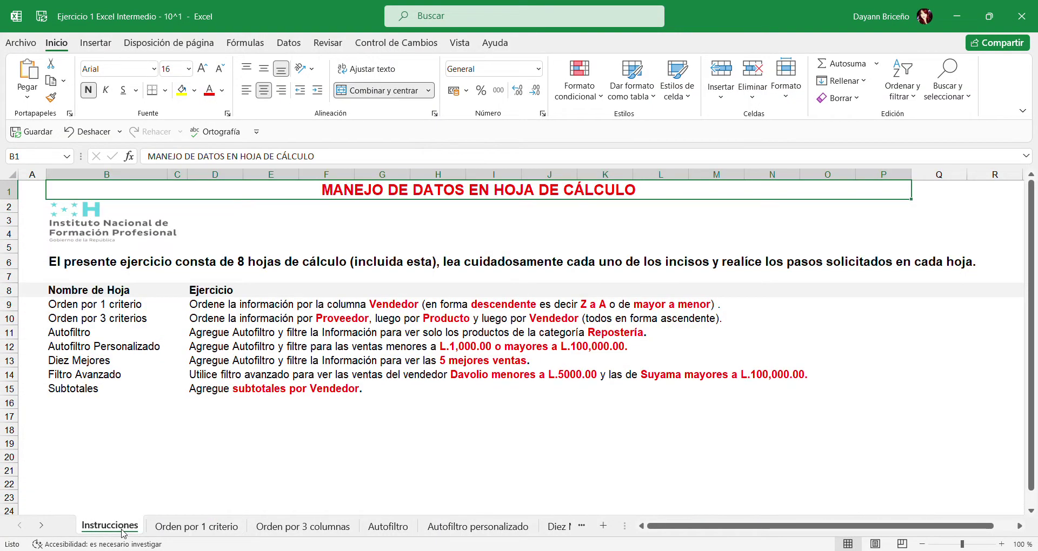
pyautogui.click(15, 304)
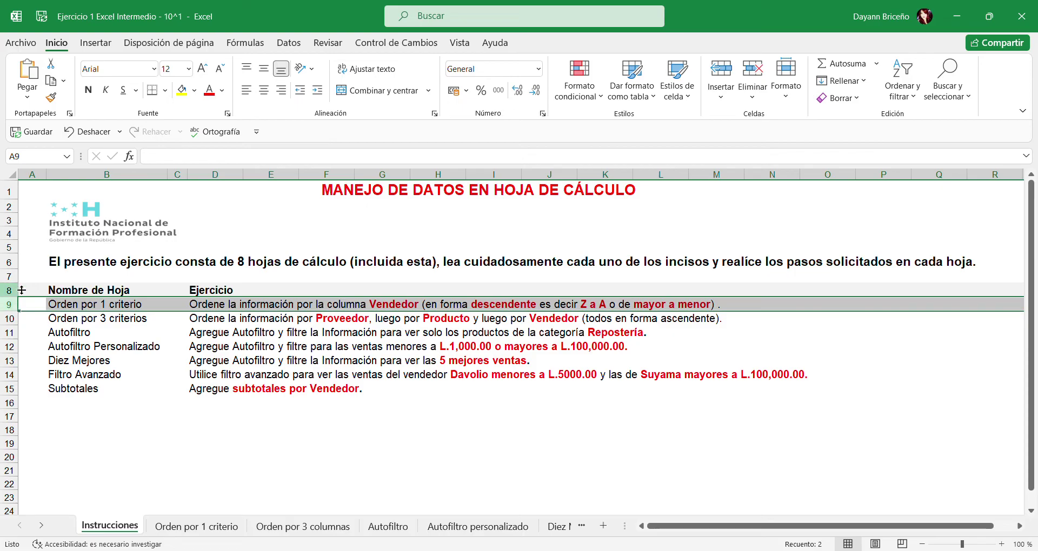
pyautogui.click(181, 90)
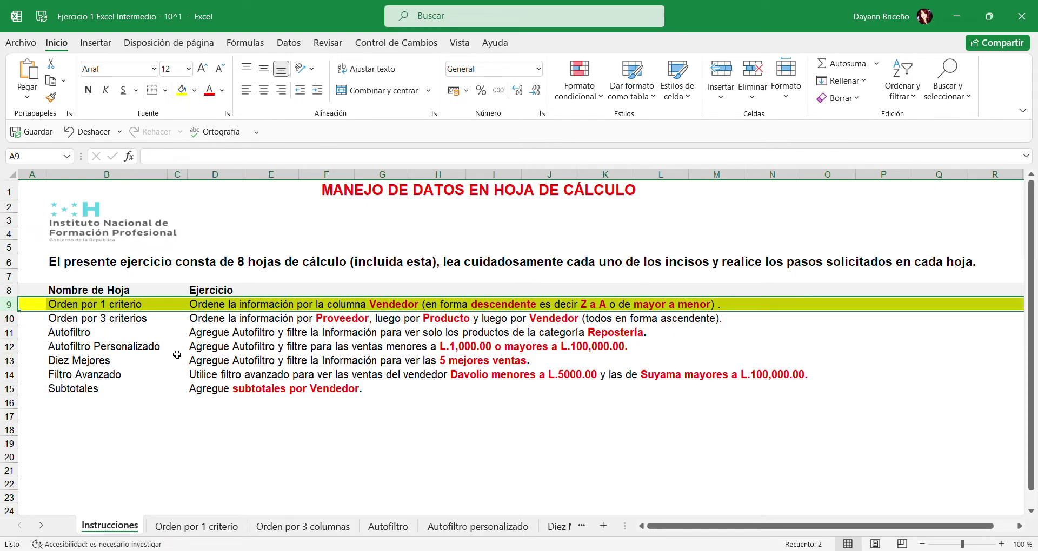
# Review the three-criteria sort exercise in row 10 of Instrucciones and its corresponding data sheet
pyautogui.click(9, 318)
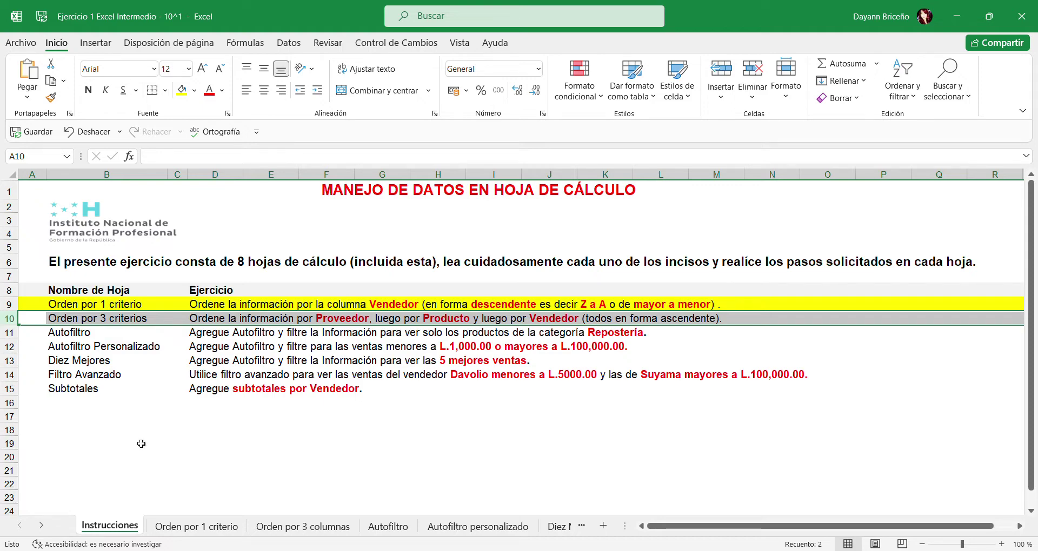
pyautogui.click(255, 530)
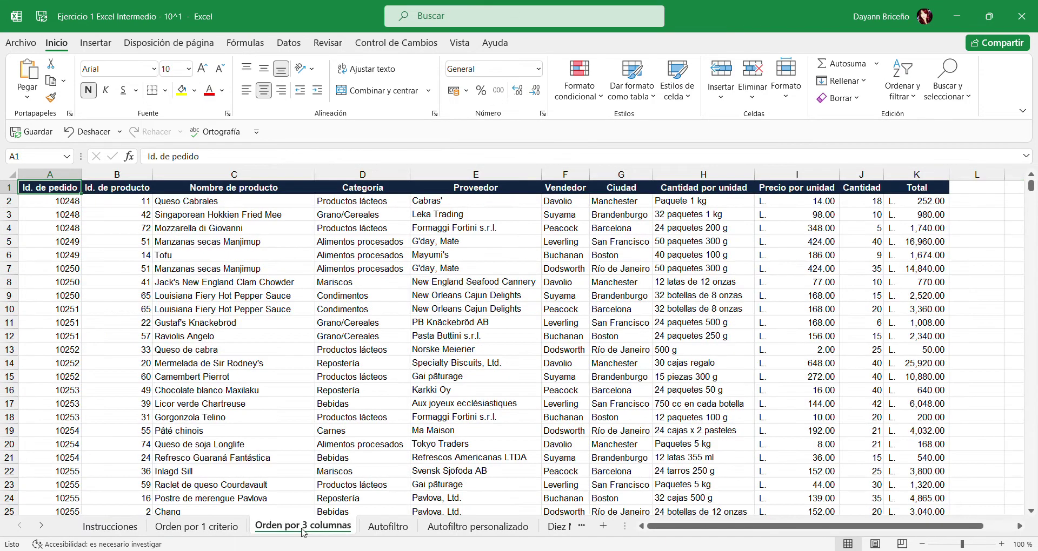
pyautogui.click(211, 529)
pyautogui.click(132, 525)
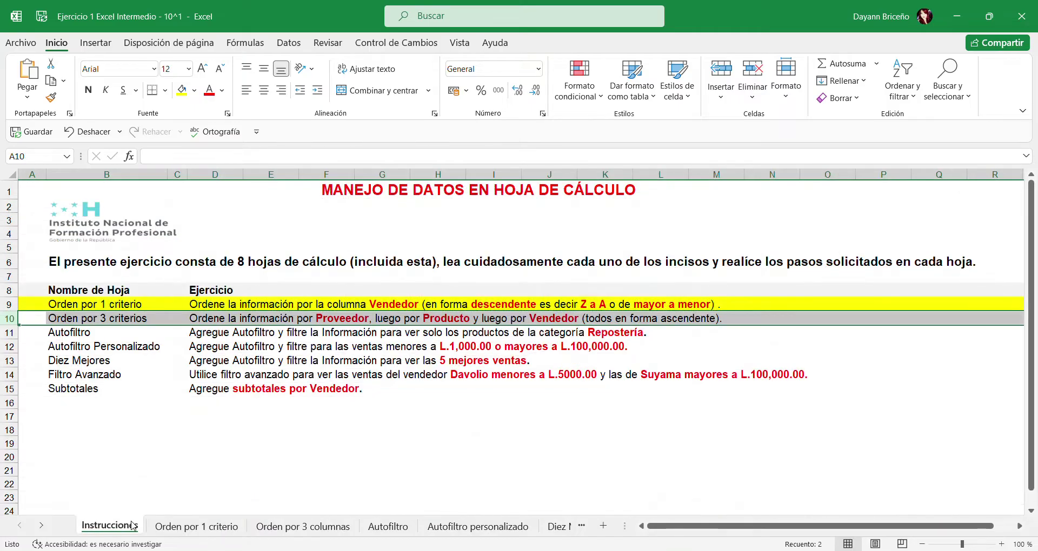
# Sort all data on the Orden por 3 columnas sheet by Proveedor, Nombre de producto and Vendedor, using cell values from A to Z
pyautogui.click(286, 528)
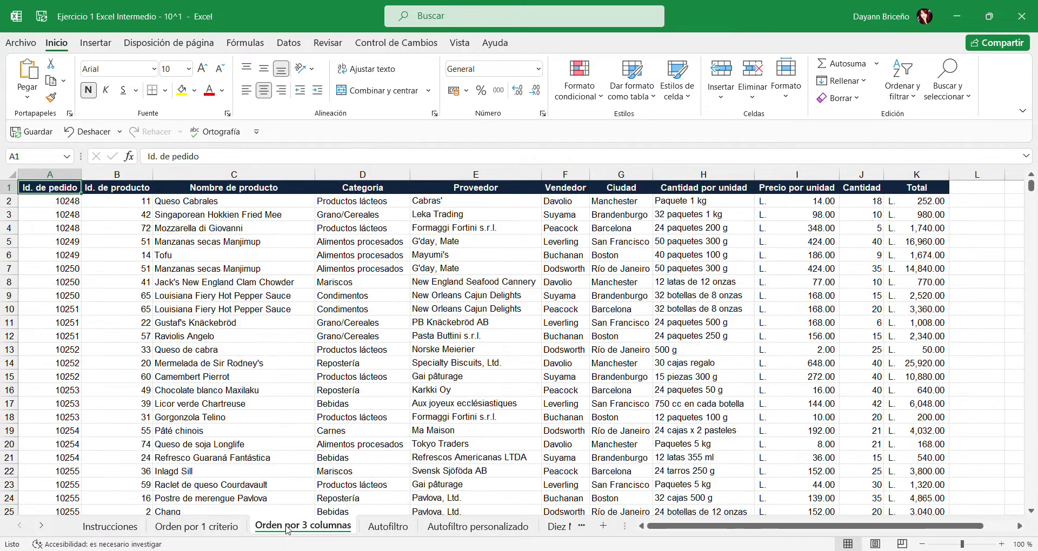
pyautogui.click(13, 177)
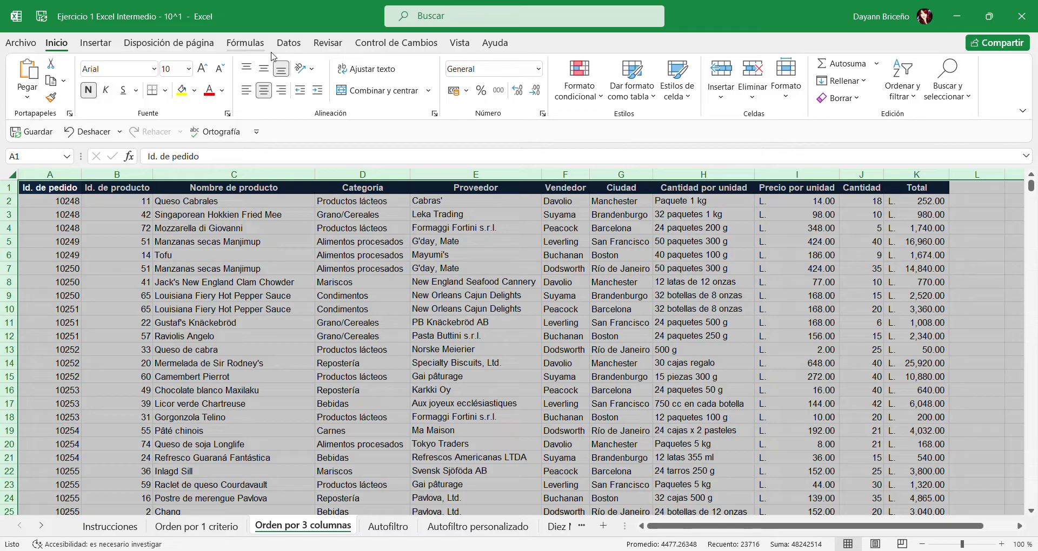
pyautogui.click(105, 47)
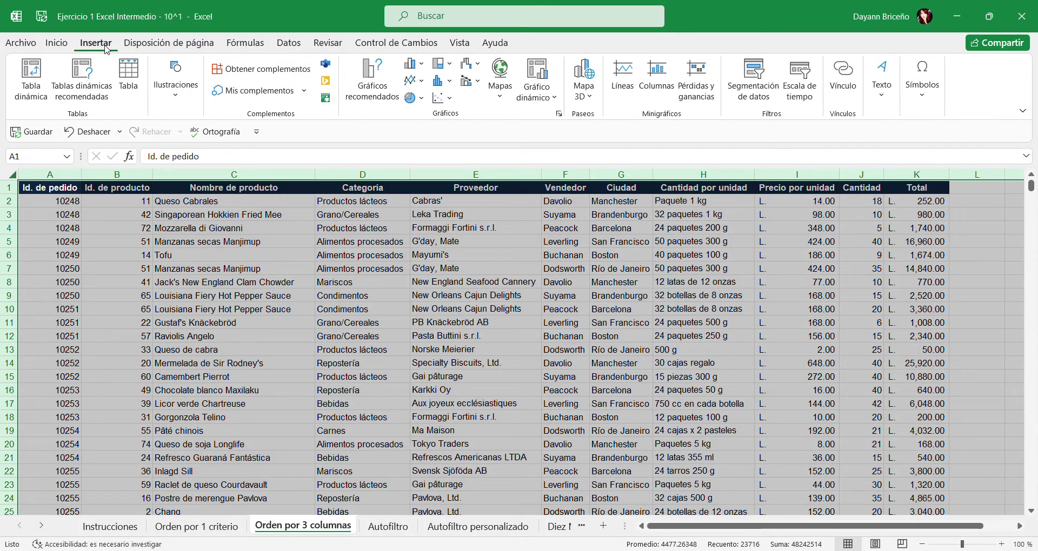
pyautogui.click(289, 43)
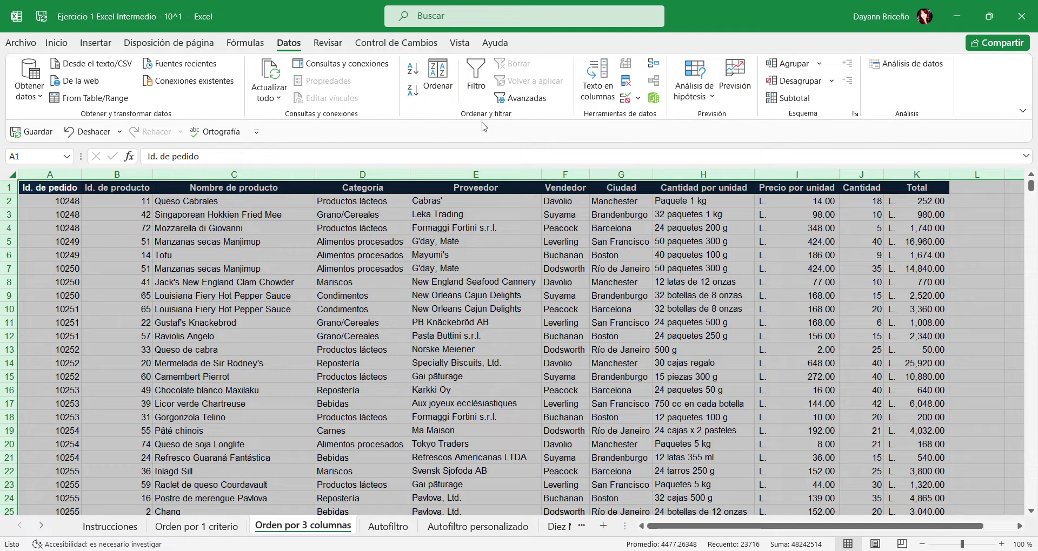
pyautogui.click(442, 101)
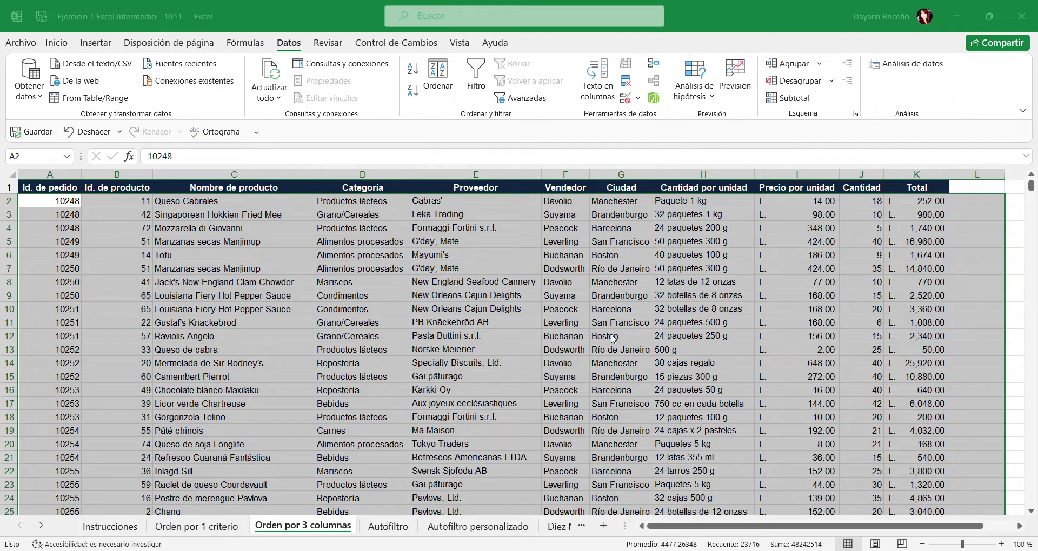
# Compare a temporarily pasted screenshot of the three sort levels with the exercise in Instrucciones, and delete the image
pyautogui.click(633, 366)
pyautogui.hotkey('ctrl', 'v')
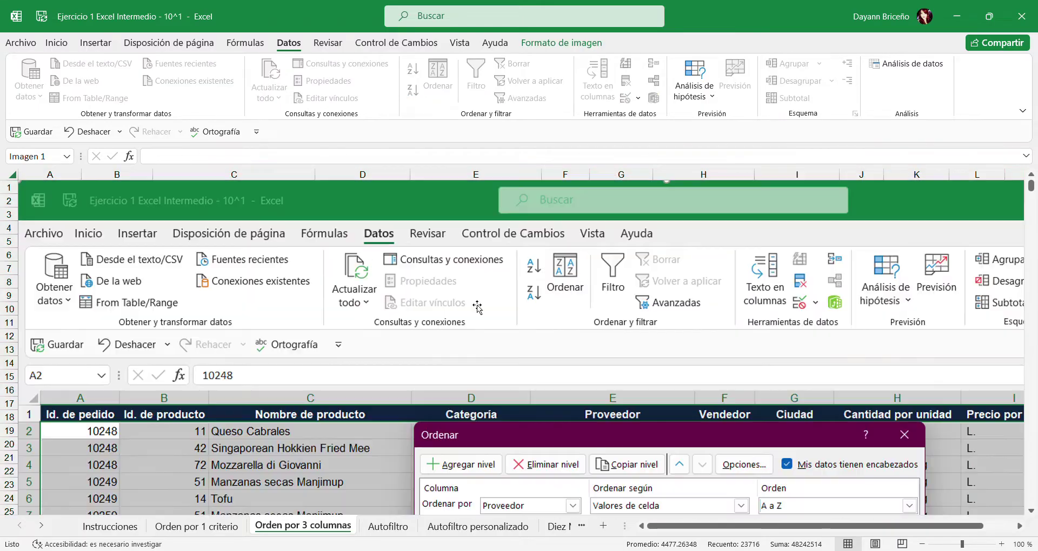
pyautogui.scroll(-5, 695, 308)
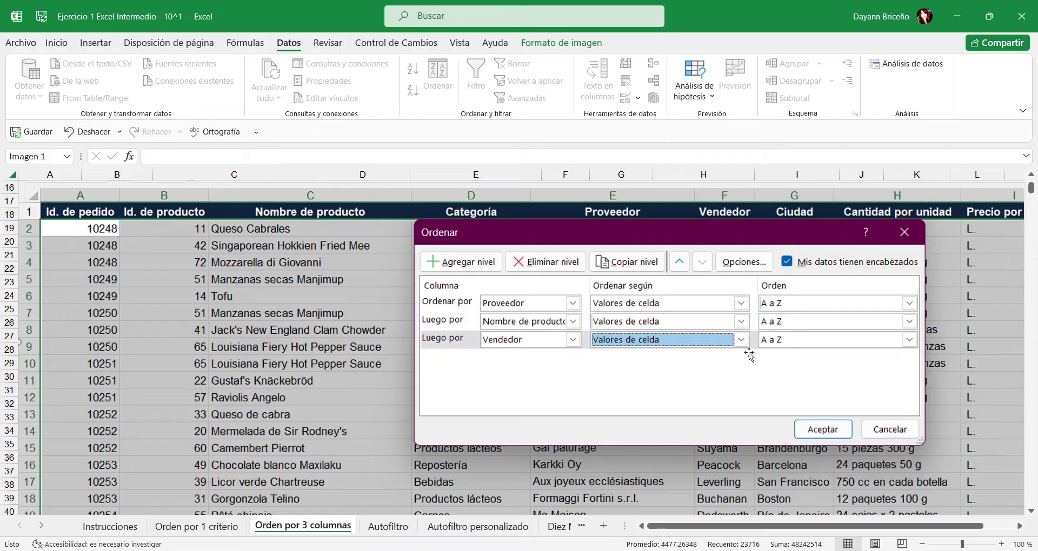
pyautogui.click(110, 526)
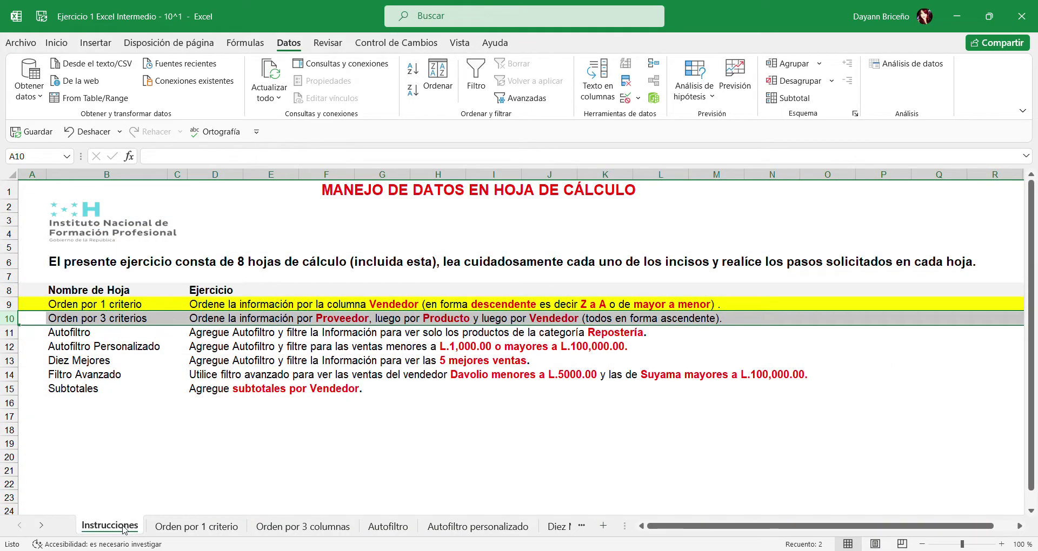
pyautogui.click(226, 531)
pyautogui.click(303, 527)
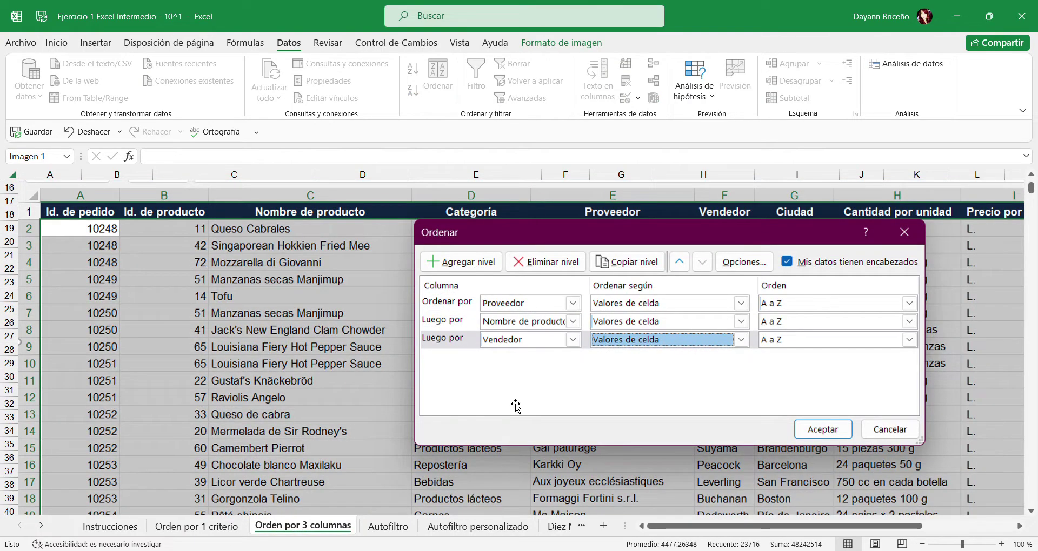
pyautogui.press('Delete')
pyautogui.scroll(5, 517, 390)
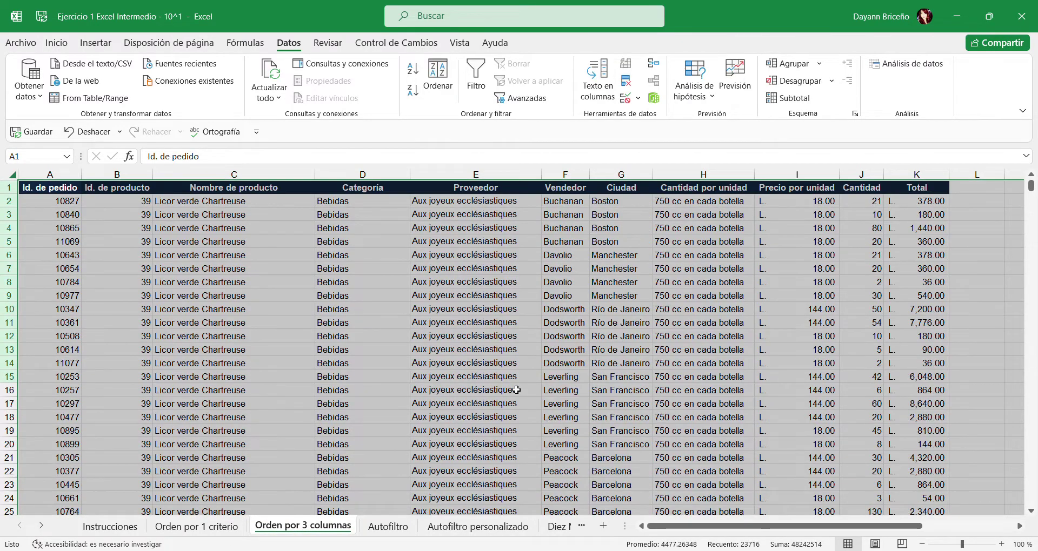
# Fill the Proveedor and Nombre de producto columns in yellow on the Orden por 3 columnas sheet
pyautogui.click(481, 174)
pyautogui.click(57, 42)
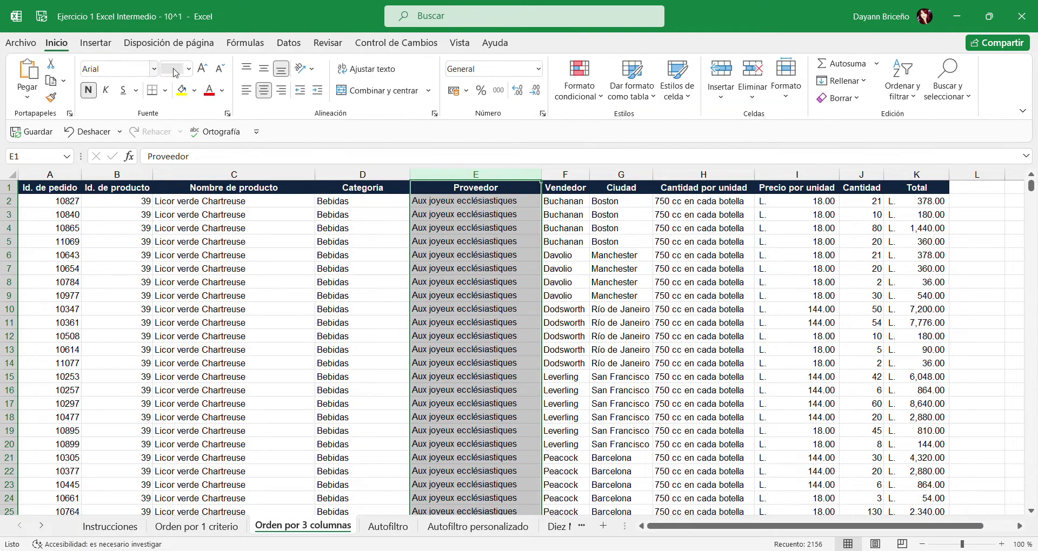
pyautogui.click(181, 90)
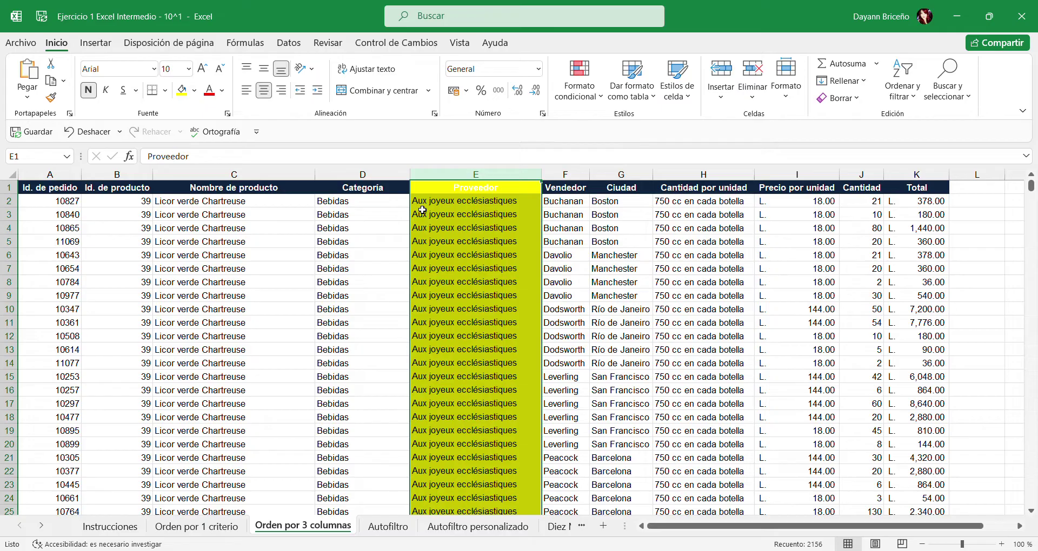
pyautogui.click(190, 178)
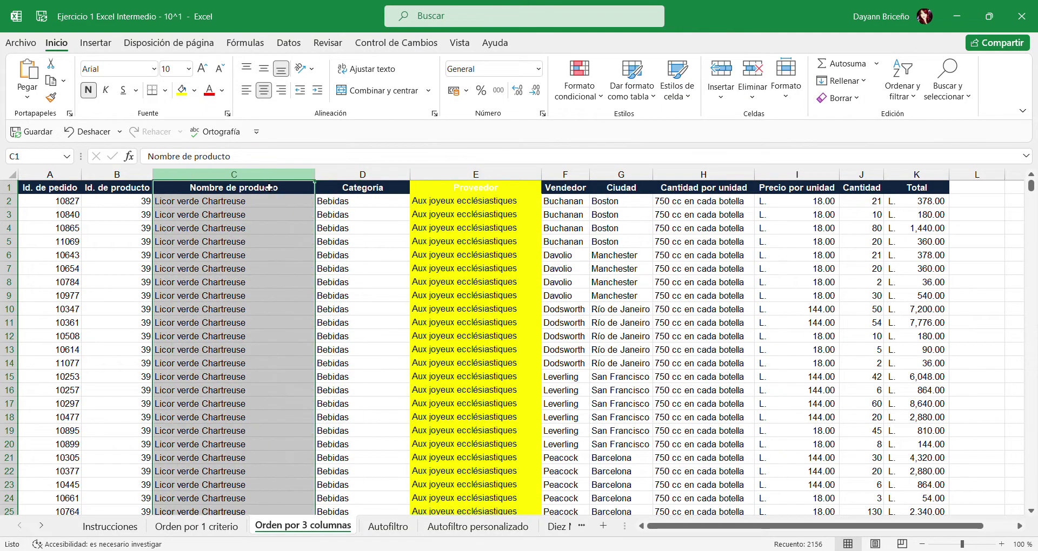
pyautogui.click(183, 98)
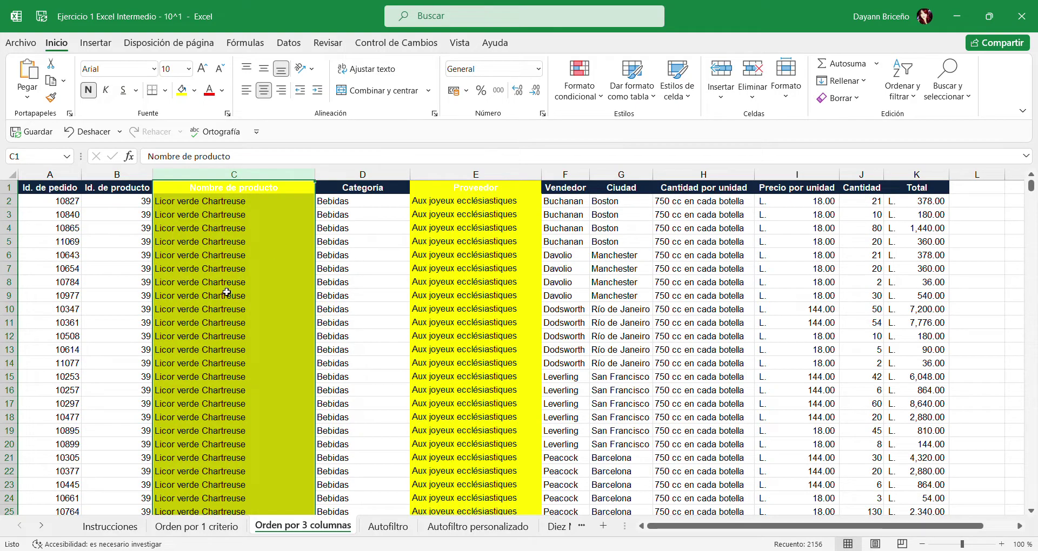
# Check the product order within each supplier and fill the Vendedor column in yellow
pyautogui.scroll(-11, 222, 295)
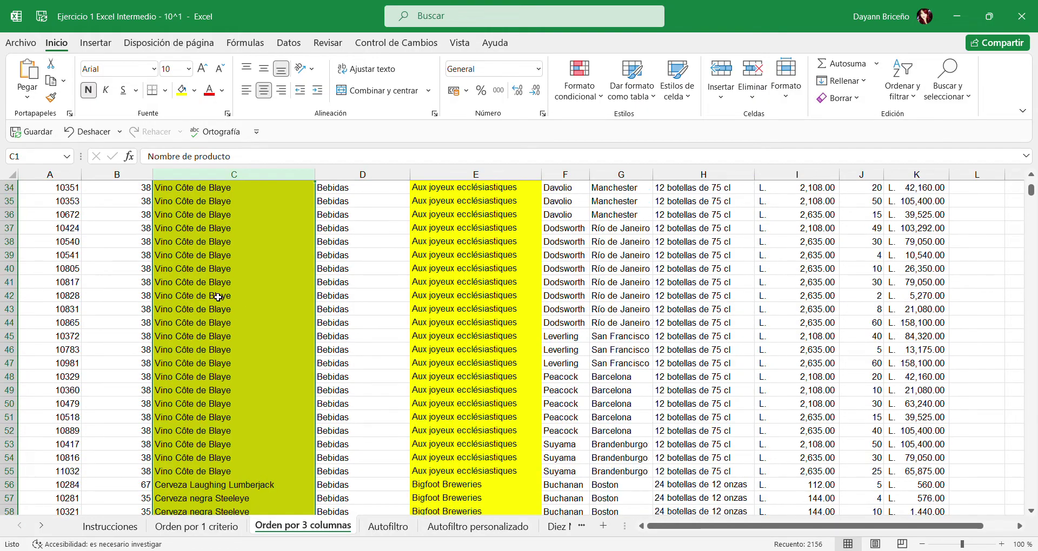
pyautogui.scroll(4, 218, 297)
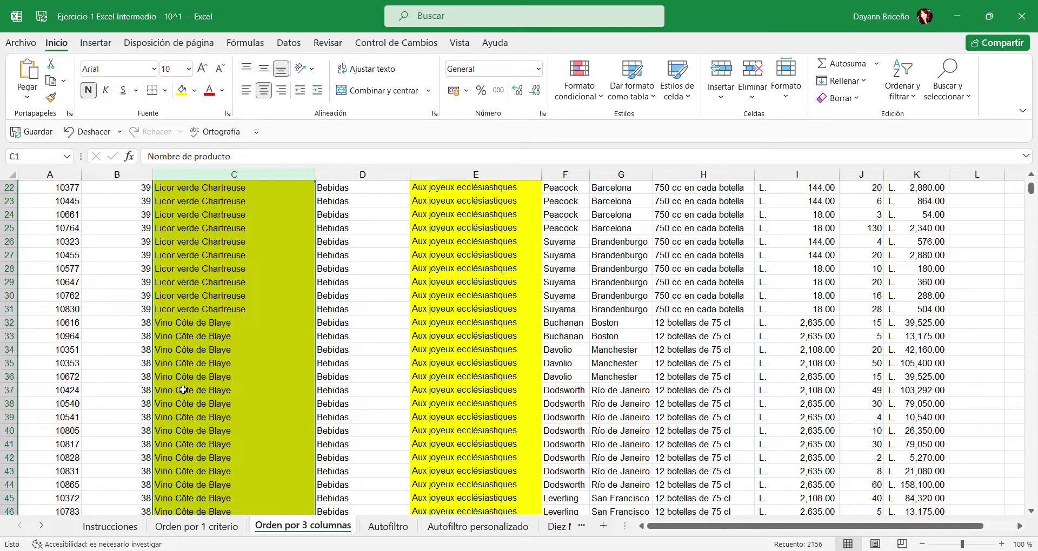
pyautogui.scroll(-8, 183, 390)
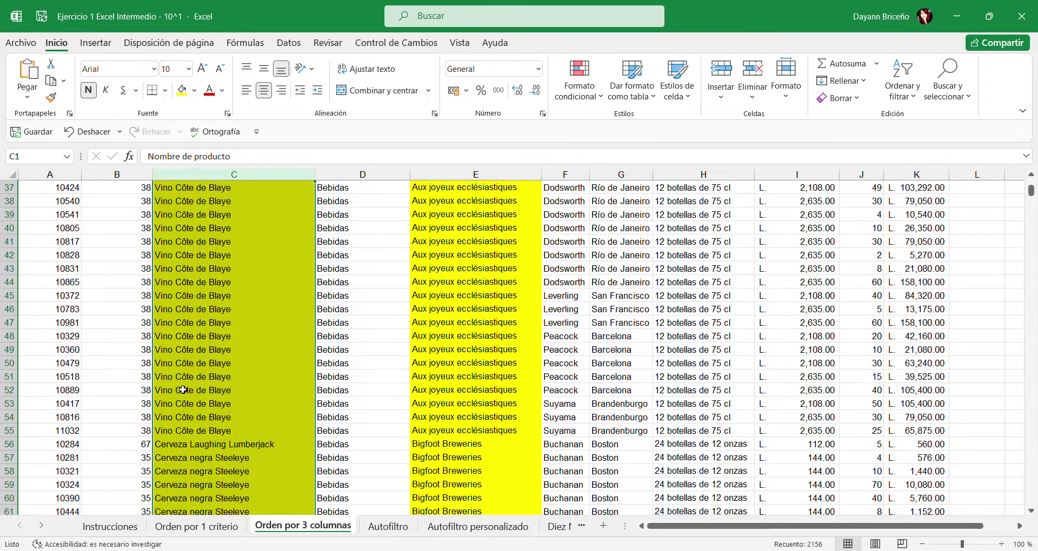
pyautogui.scroll(15, 183, 390)
pyautogui.click(565, 174)
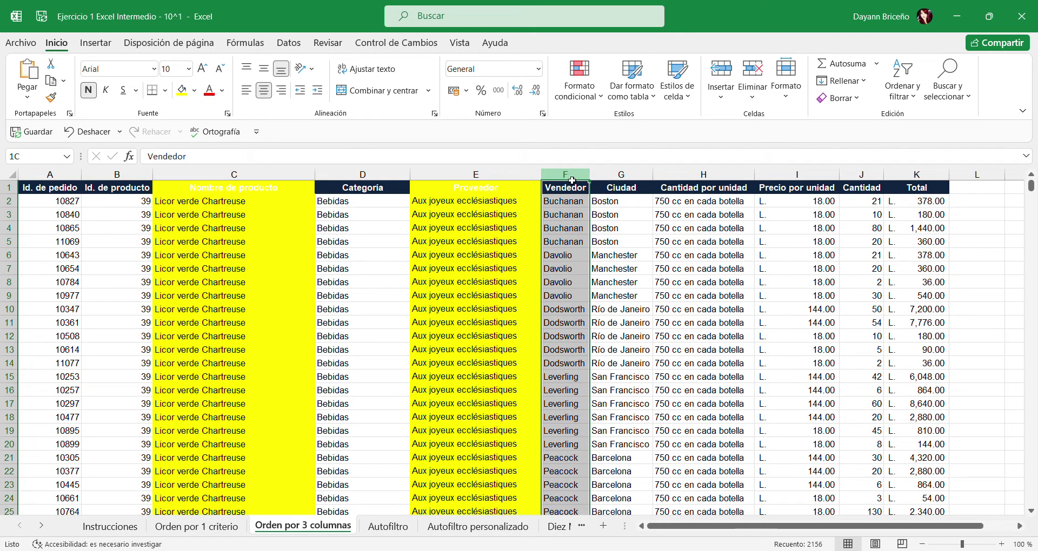
pyautogui.click(183, 97)
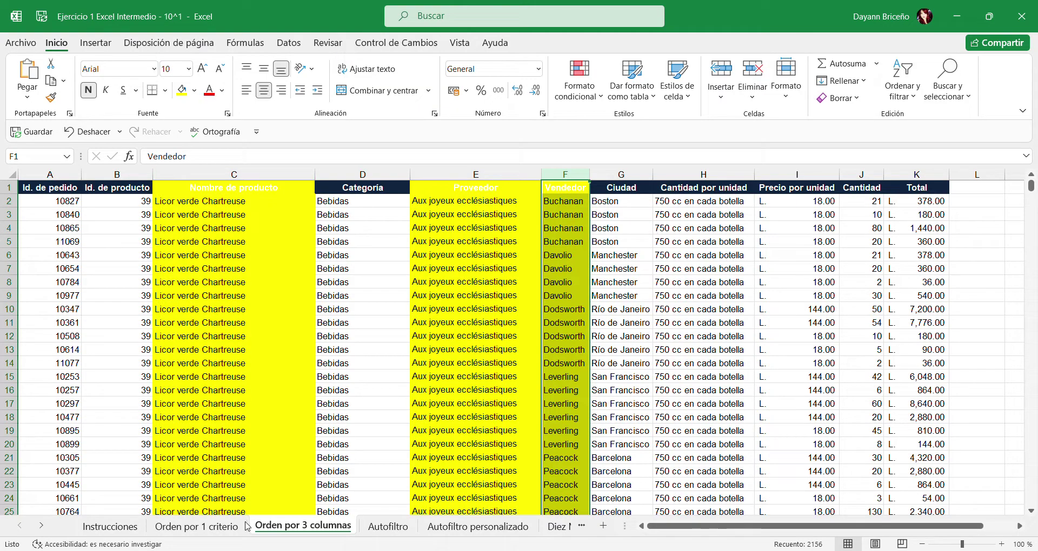
# Highlight row 10, the Orden por 3 criterios exercise, in yellow on Instrucciones and select the Autofiltro exercise row
pyautogui.click(91, 532)
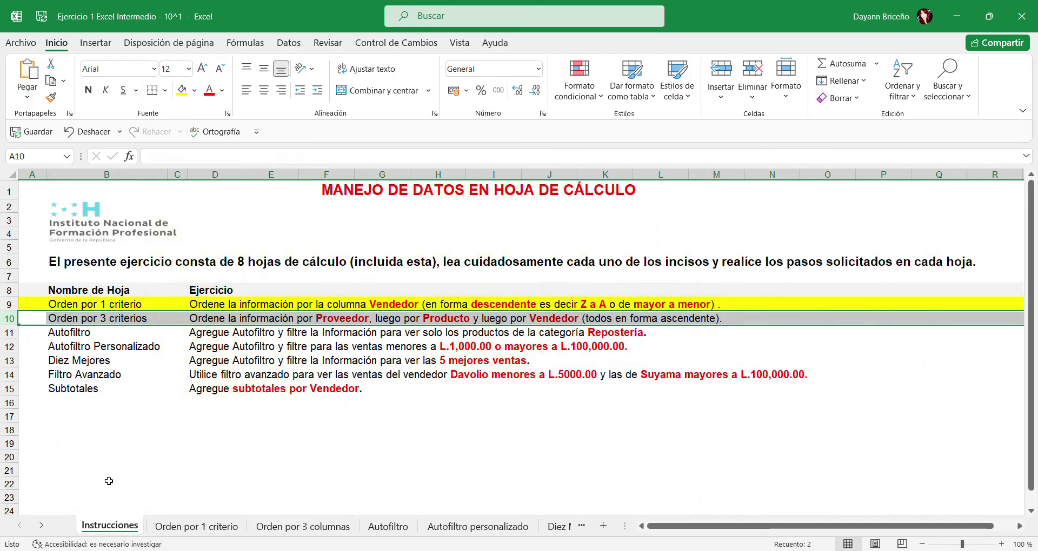
pyautogui.click(183, 90)
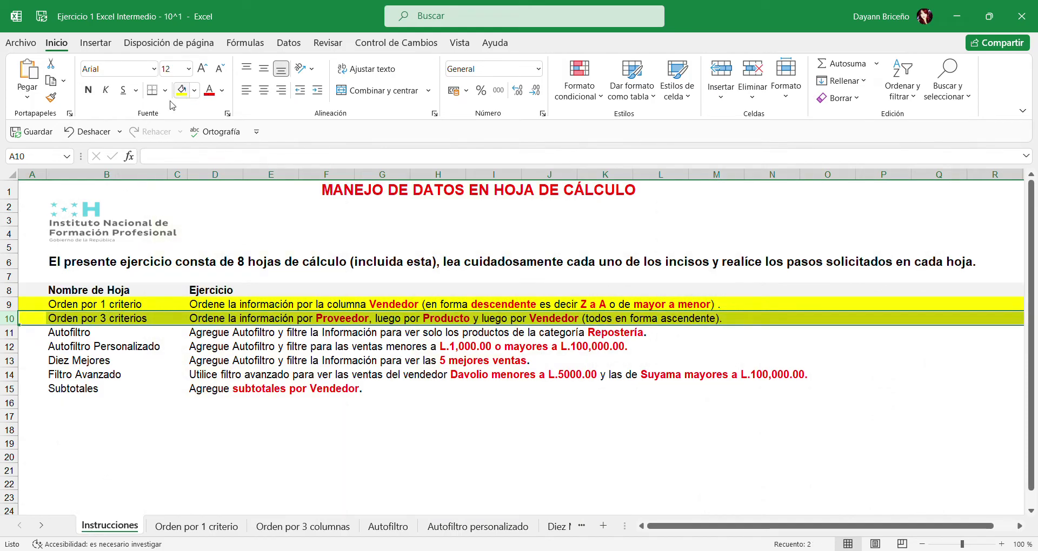
pyautogui.click(12, 333)
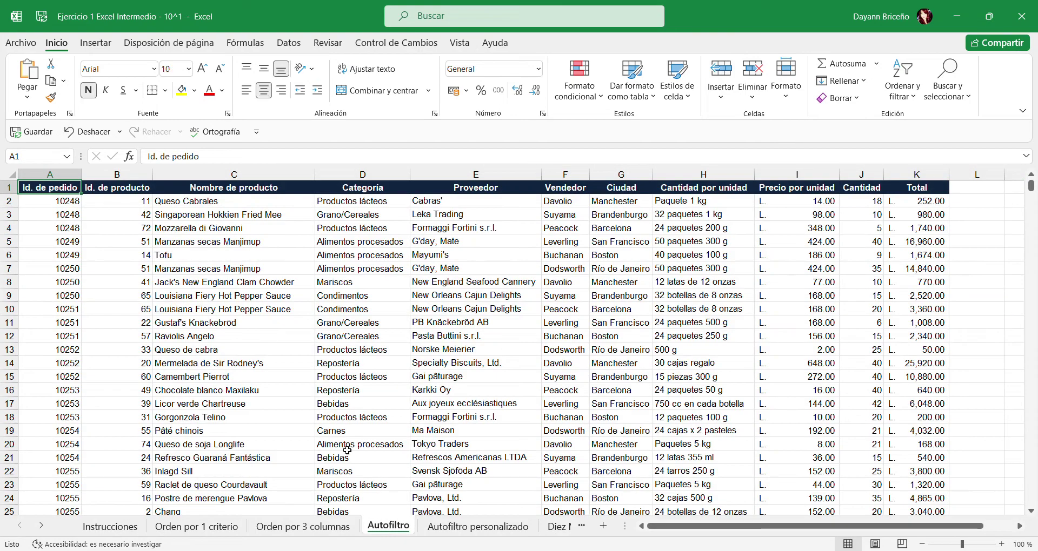
# Add filter controls to the headers of the whole data set on the Autofiltro sheet
pyautogui.click(13, 176)
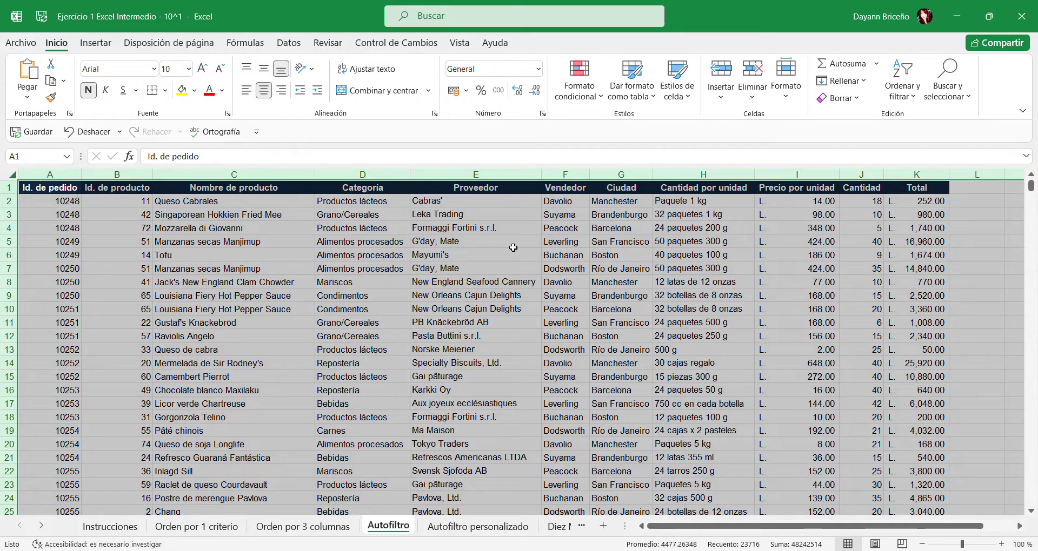
pyautogui.click(289, 43)
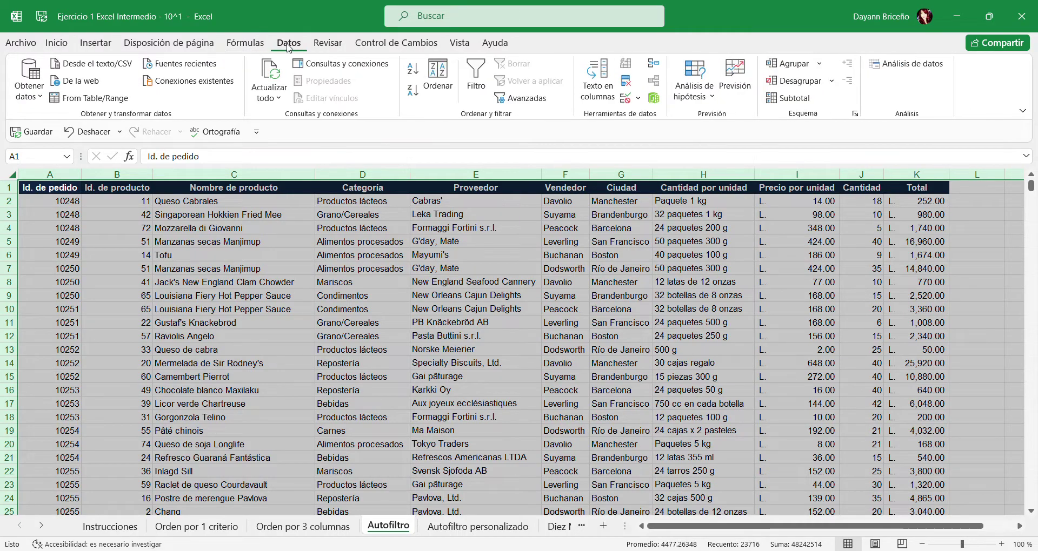
pyautogui.click(475, 92)
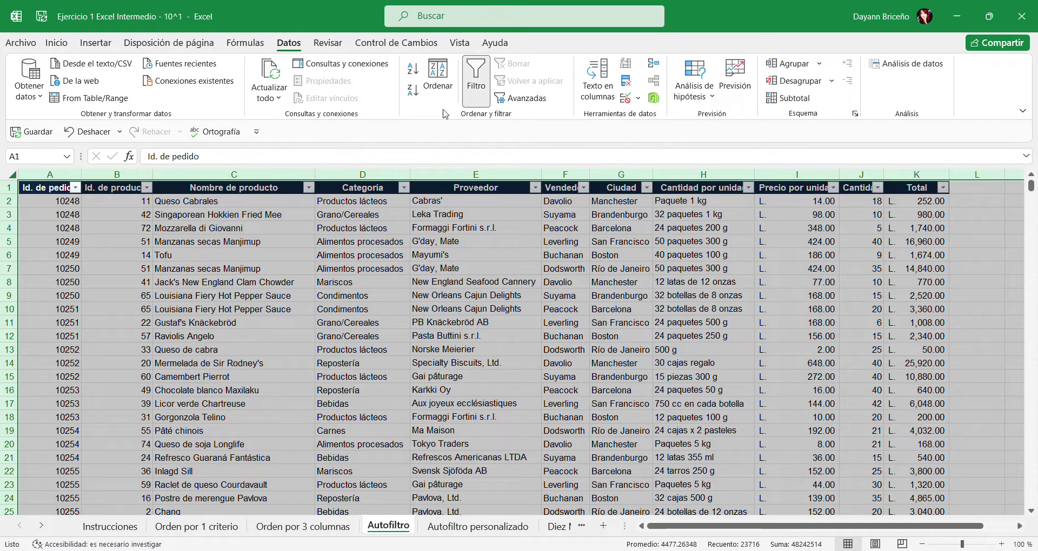
# Filter the Categoría column to show only the Repostería products
pyautogui.click(17, 197)
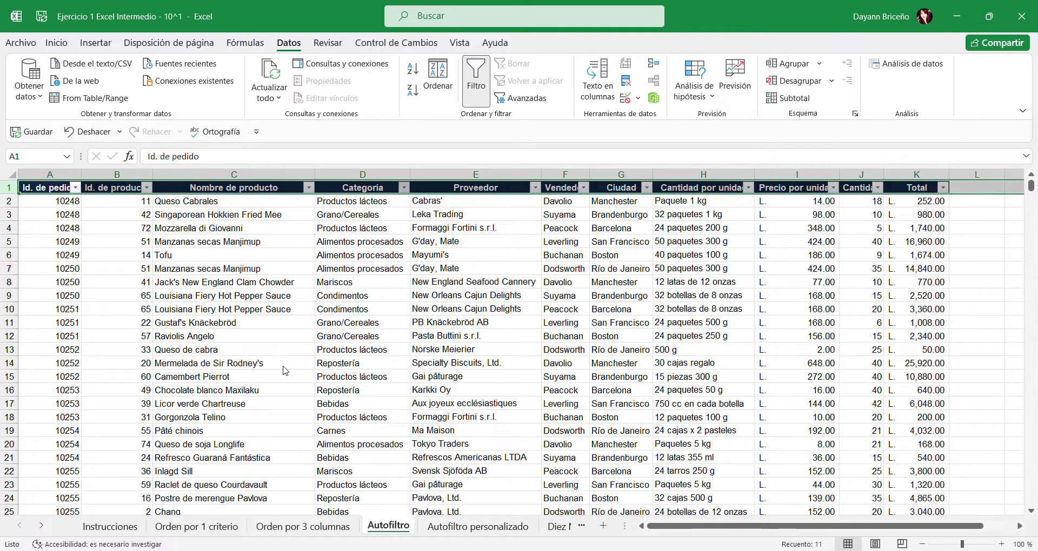
pyautogui.click(405, 187)
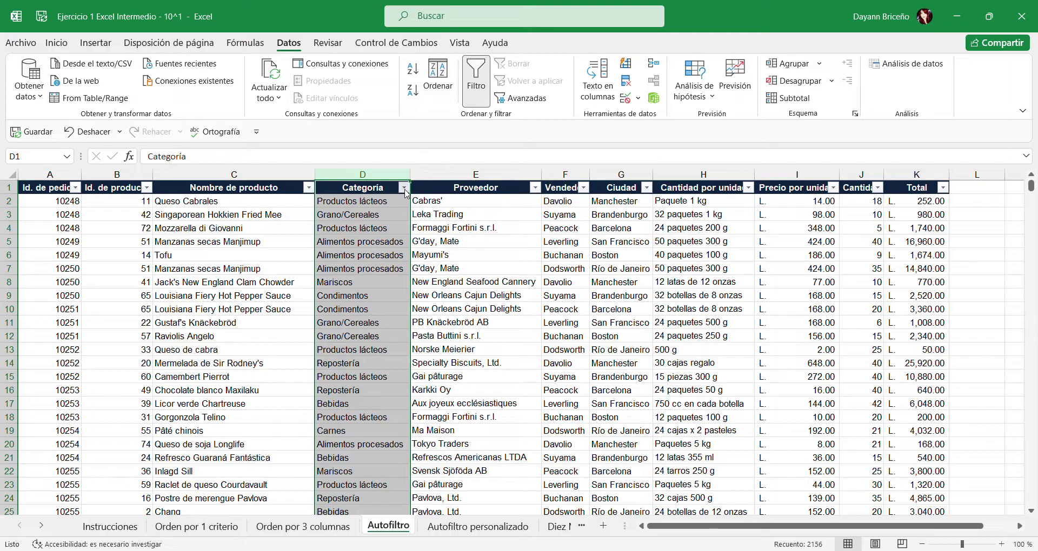
pyautogui.click(433, 214)
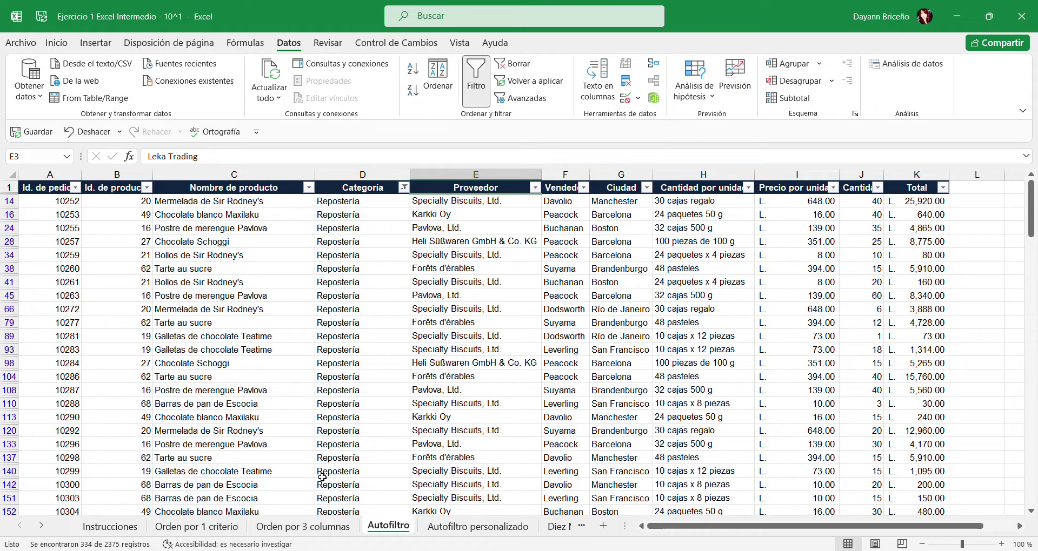
# Review the Categoría filter settings in a temporarily pasted screenshot and delete the image
pyautogui.hotkey('ctrl', 'v')
pyautogui.moveTo(914, 390); pyautogui.dragTo(632, 379)
pyautogui.scroll(-4, 632, 379)
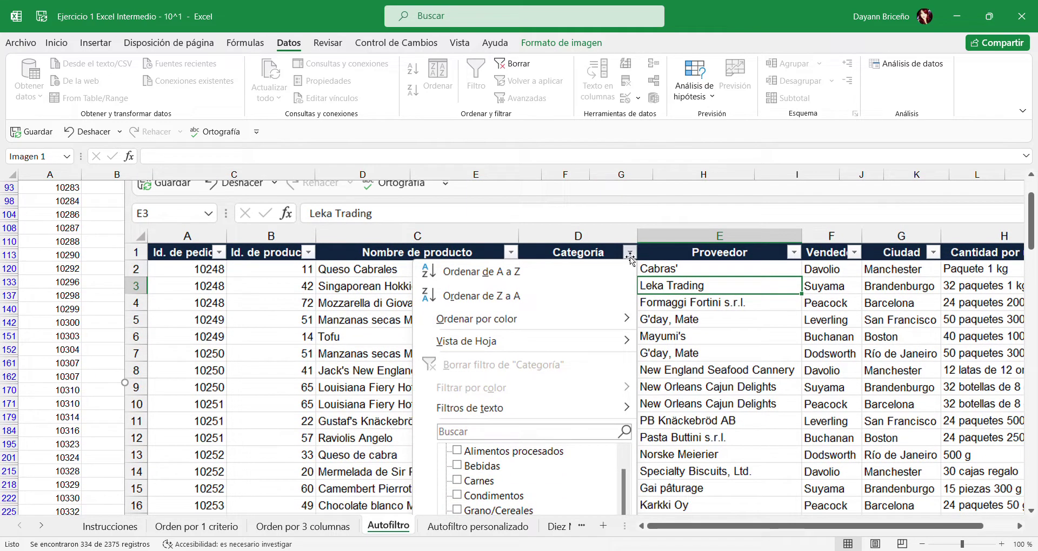
pyautogui.scroll(-2, 636, 262)
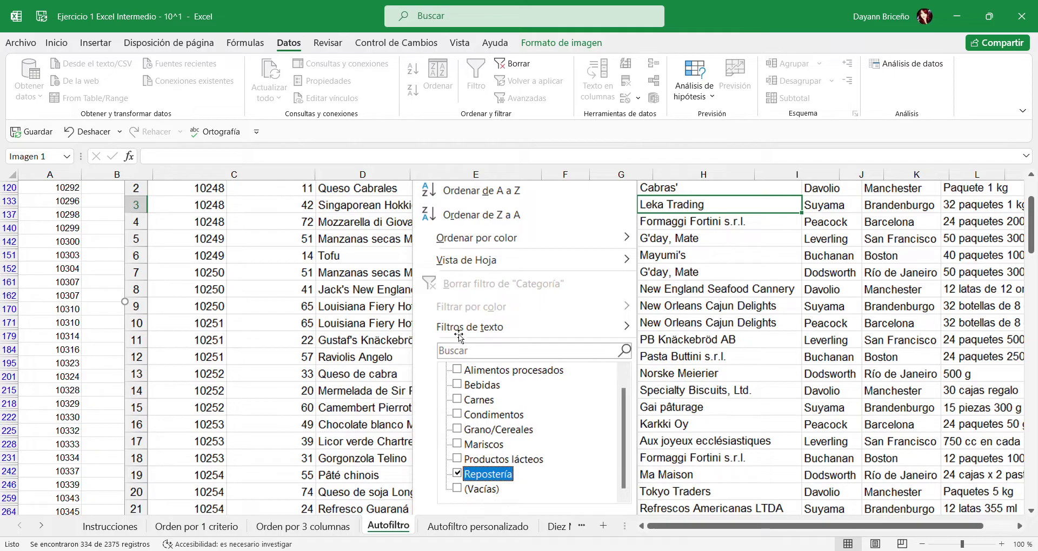
pyautogui.scroll(-1, 543, 439)
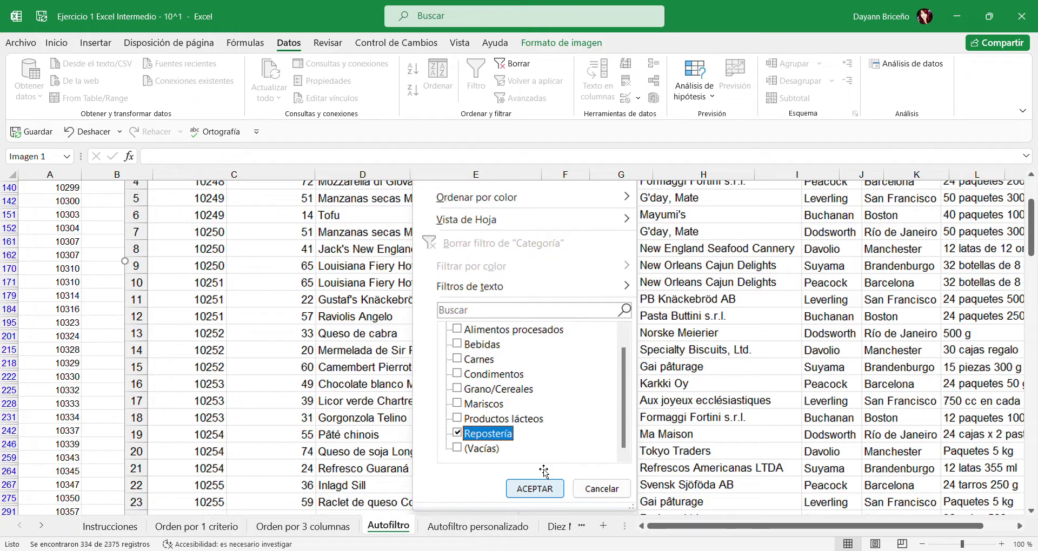
pyautogui.press('Delete')
pyautogui.scroll(3, 373, 243)
pyautogui.scroll(1, 373, 243)
# Fill the filtered Categoría column in yellow and clear its filter so all categories are shown
pyautogui.click(360, 174)
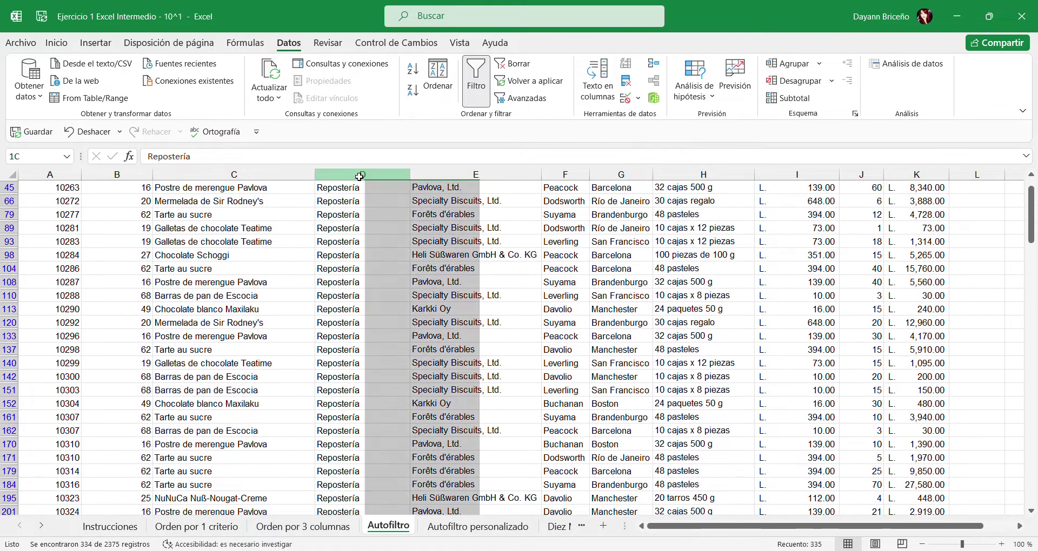
pyautogui.scroll(3, 359, 188)
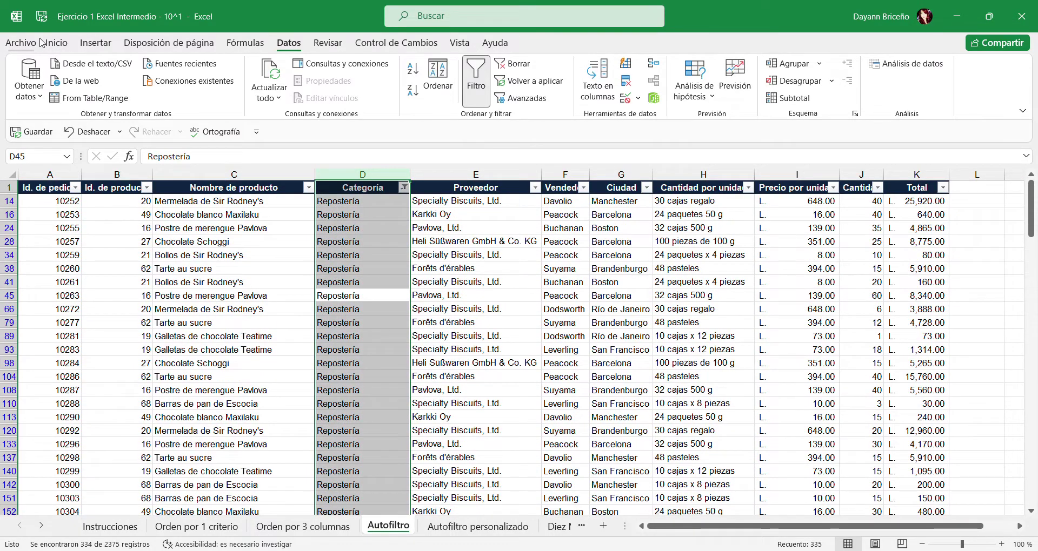
pyautogui.click(57, 43)
pyautogui.click(181, 90)
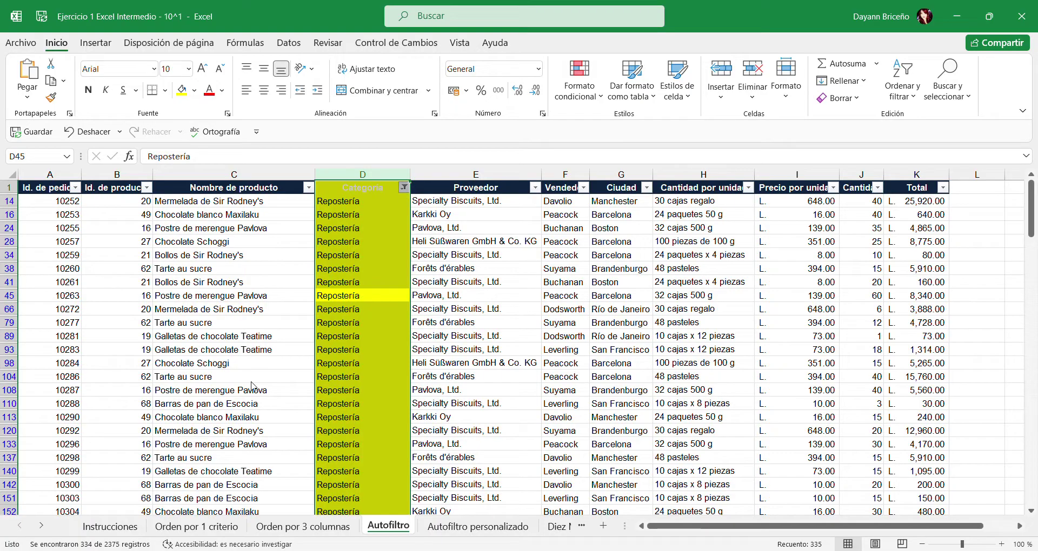
pyautogui.click(324, 477)
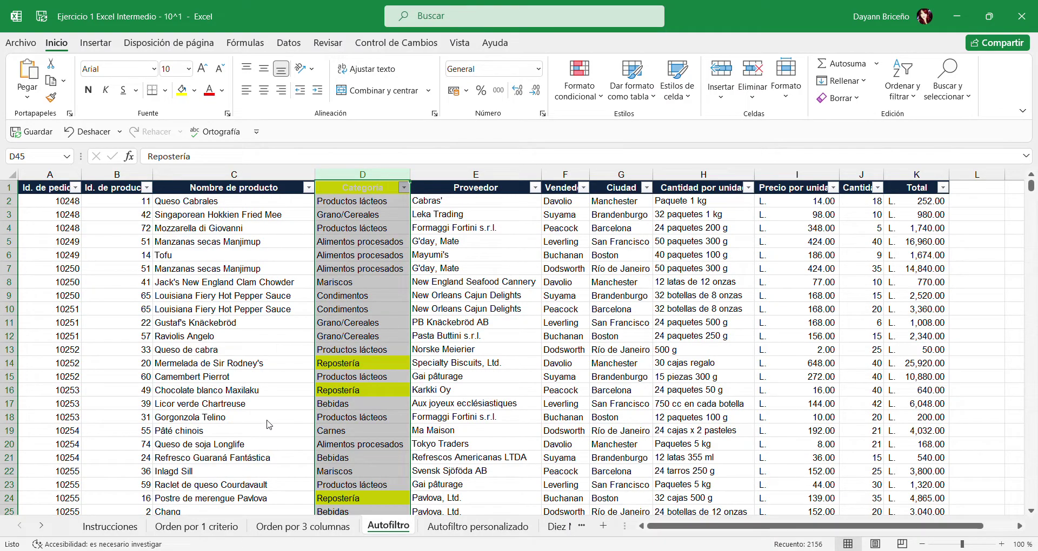
# Filter the Categoría column to Repostería again and check the filtered rows through to the end of the data
pyautogui.click(334, 481)
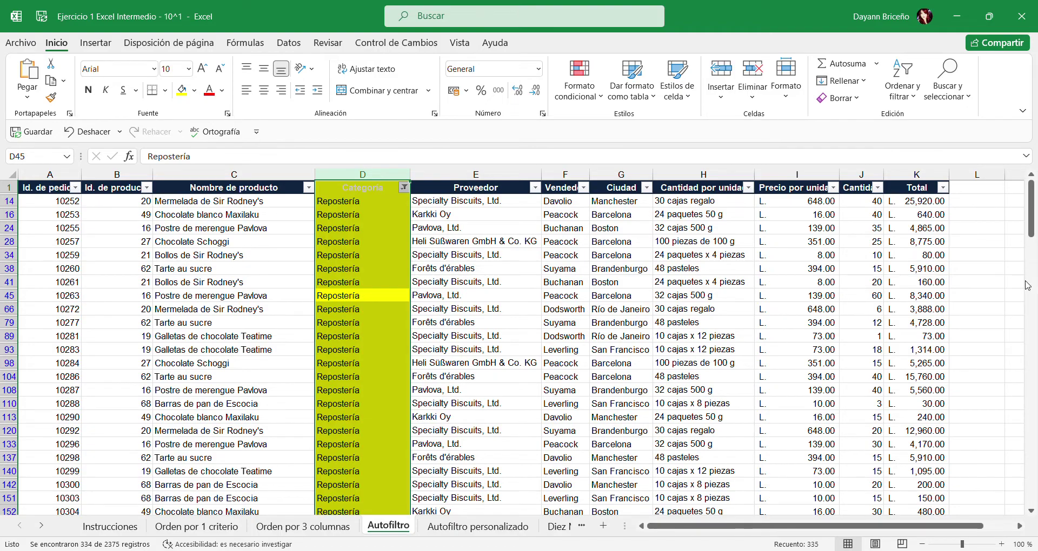
pyautogui.moveTo(1033, 200); pyautogui.dragTo(1035, 474)
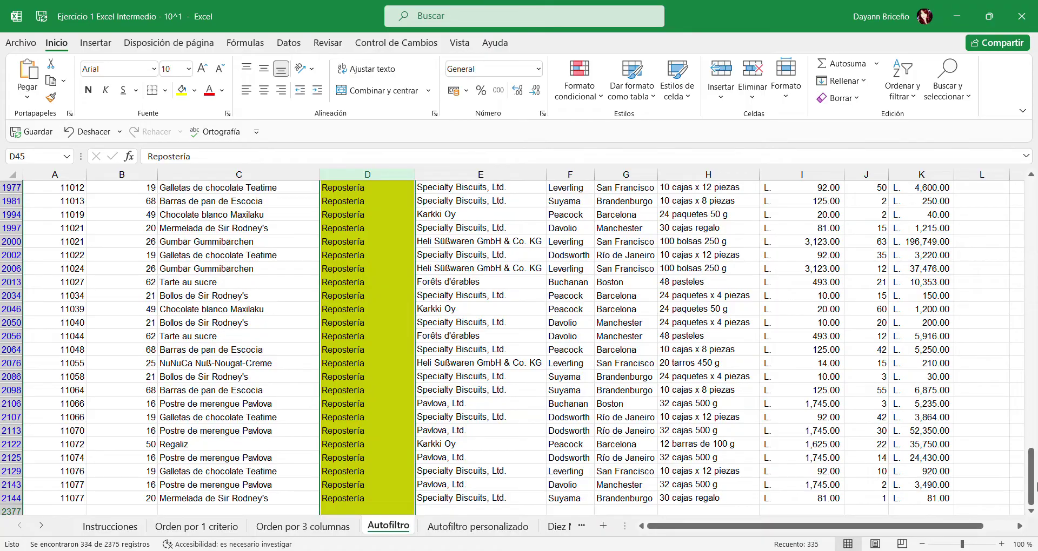
pyautogui.moveTo(1035, 474); pyautogui.dragTo(1034, 208)
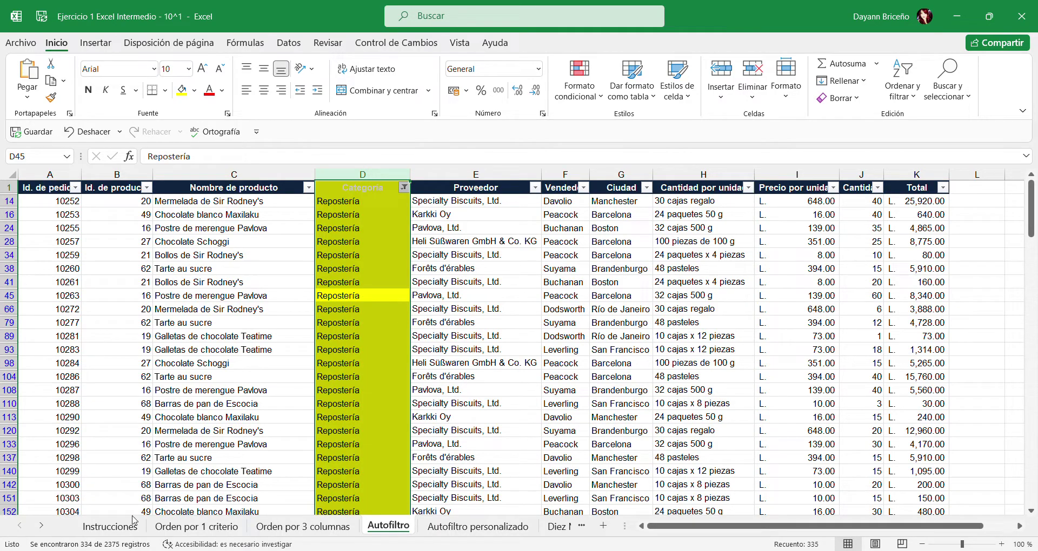
# On the Instrucciones sheet, fill the Autofiltro row in yellow and select the Autofiltro Personalizado row
pyautogui.click(110, 526)
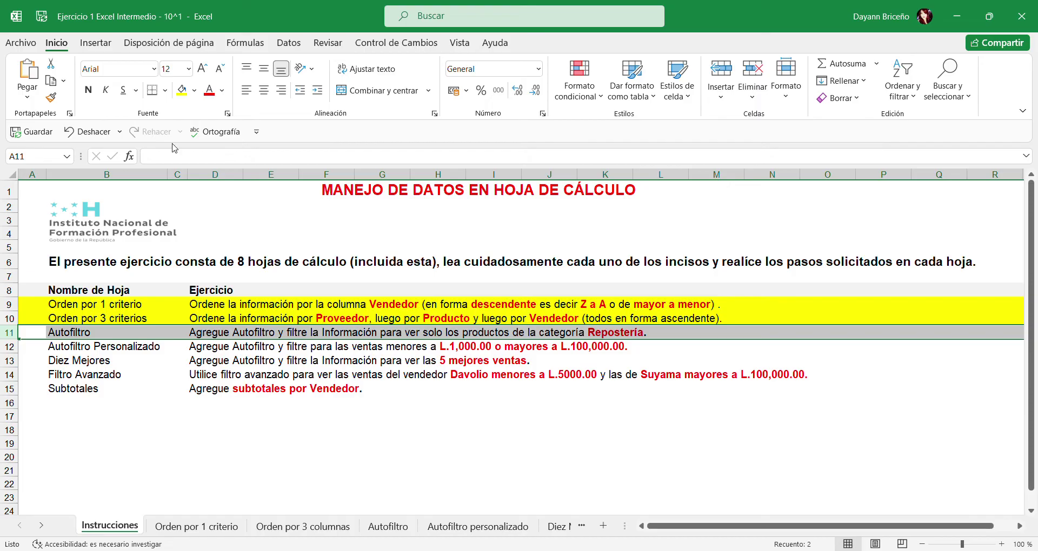
pyautogui.click(181, 90)
pyautogui.click(13, 352)
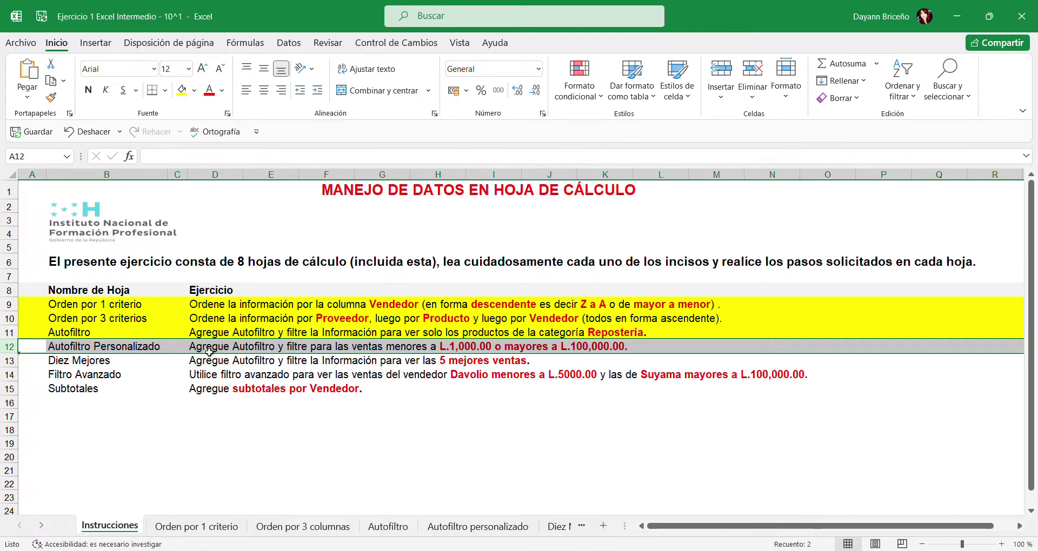
# Add filter controls to the headers of the whole data set on the Autofiltro personalizado sheet
pyautogui.click(516, 529)
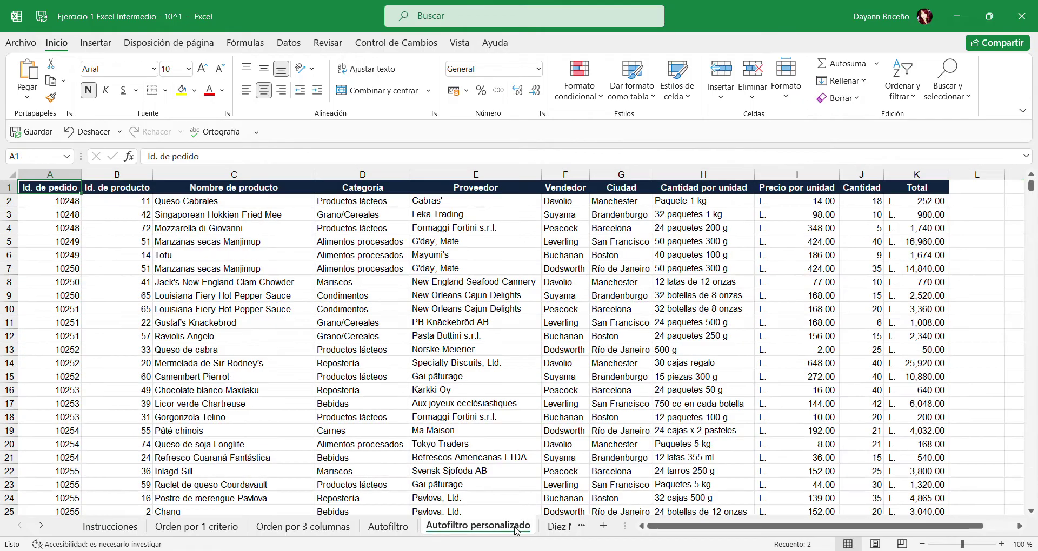
pyautogui.click(15, 176)
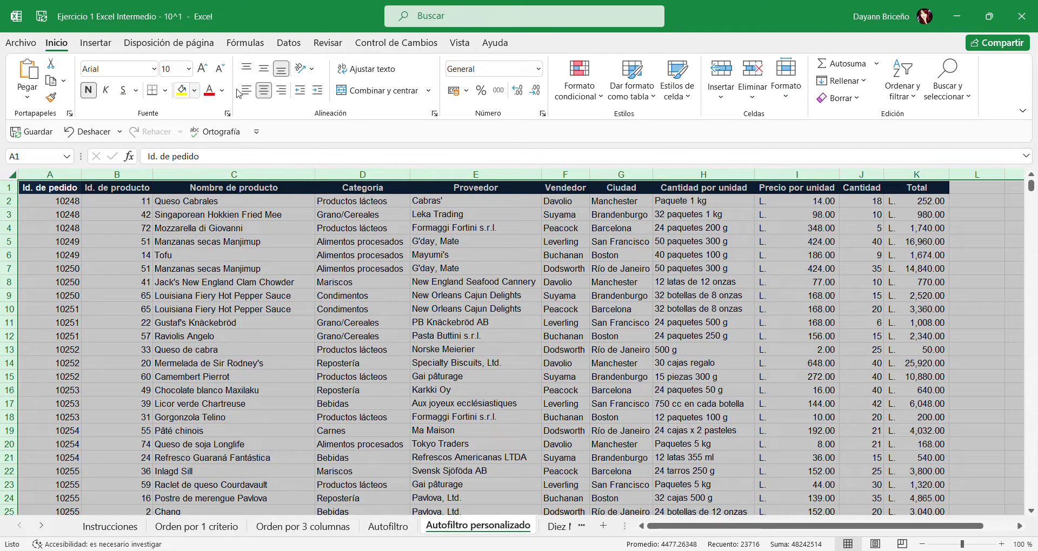
pyautogui.click(280, 42)
pyautogui.click(476, 76)
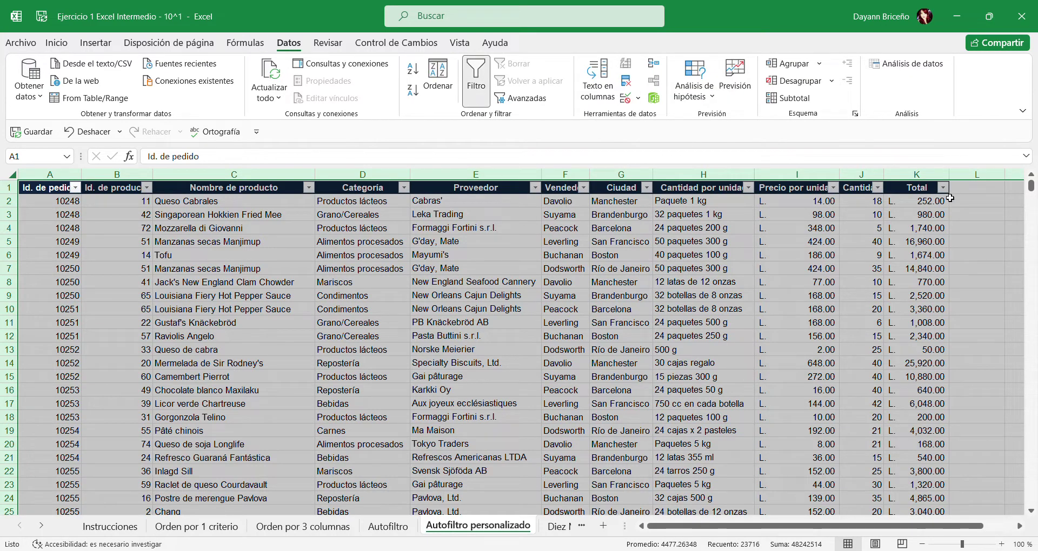
# Review the Total column's custom number filter option in a temporarily pasted screenshot and delete the image
pyautogui.click(950, 179)
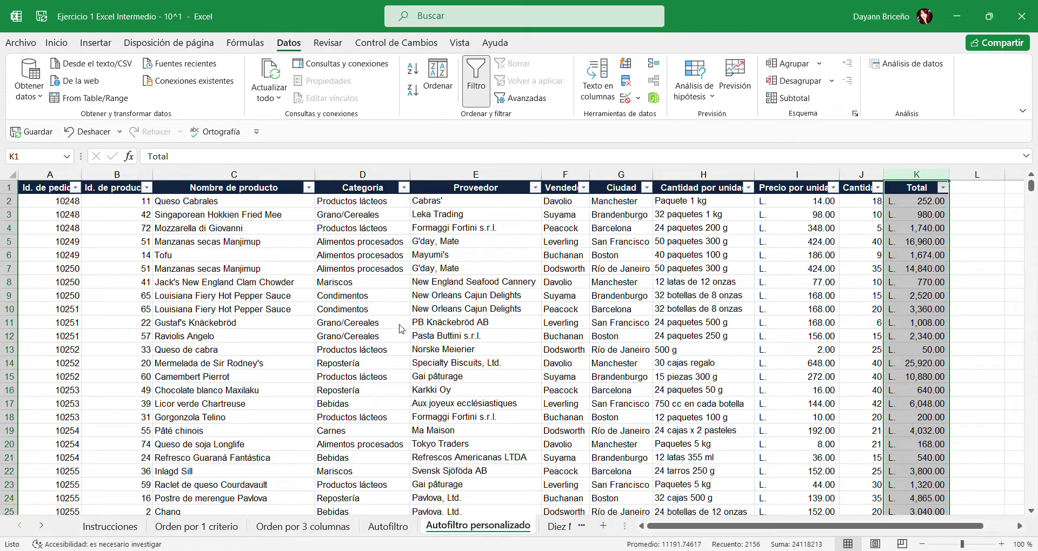
pyautogui.hotkey('ctrl', 'v')
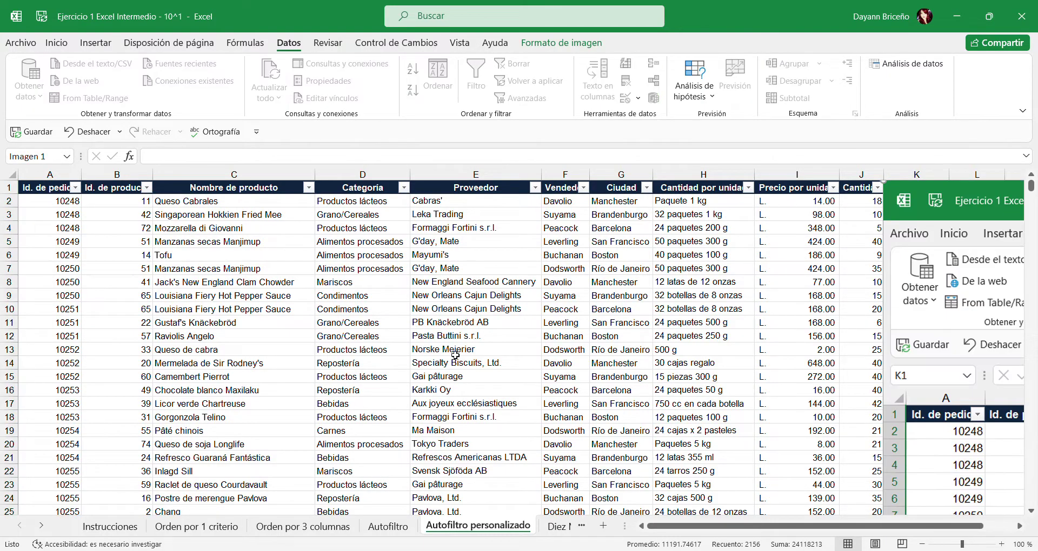
pyautogui.moveTo(954, 326); pyautogui.dragTo(129, 326)
pyautogui.scroll(-4, 597, 474)
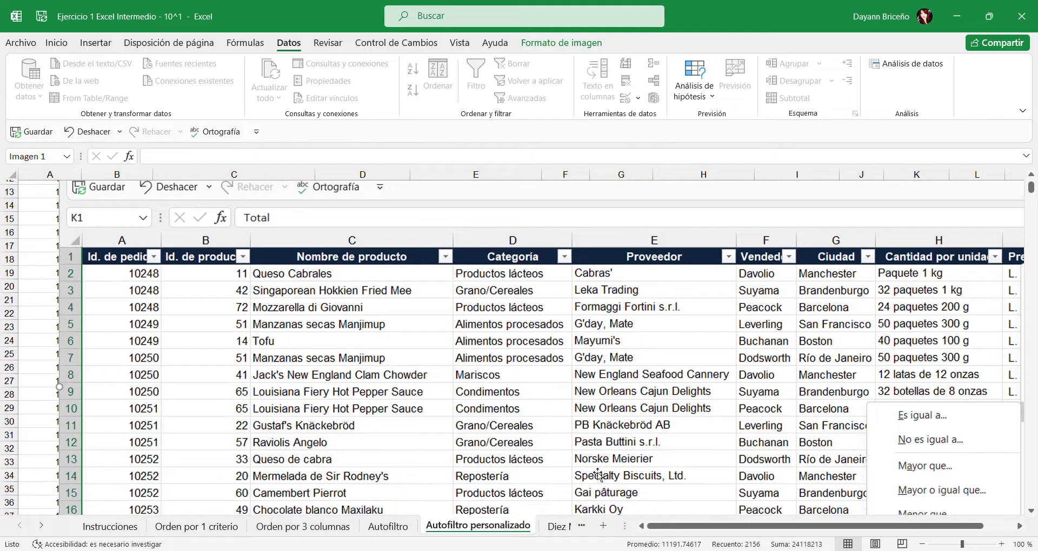
pyautogui.moveTo(754, 528); pyautogui.dragTo(784, 532)
pyautogui.scroll(-2, 970, 508)
pyautogui.moveTo(917, 531); pyautogui.dragTo(1001, 527)
pyautogui.scroll(4, 751, 405)
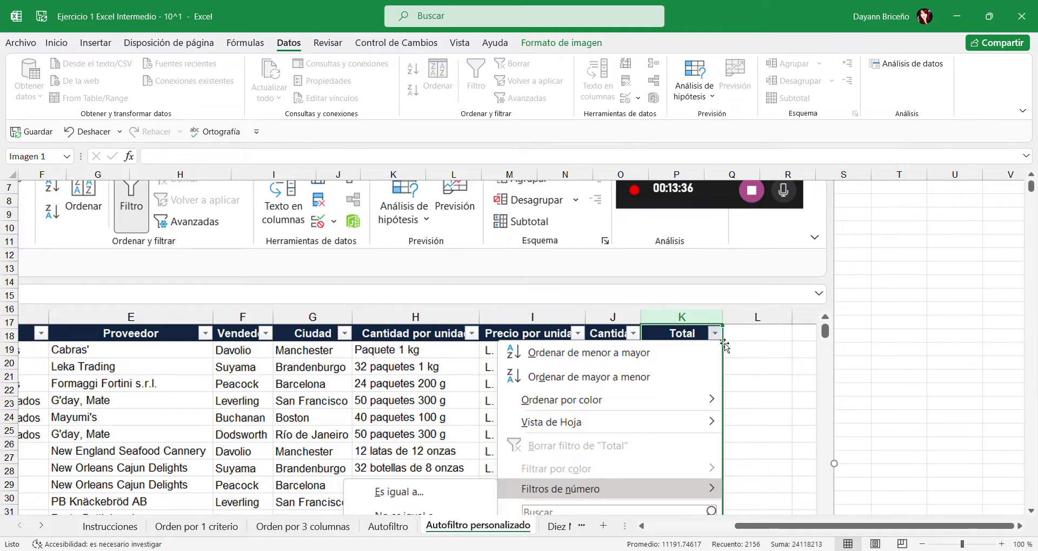
pyautogui.scroll(-1, 725, 346)
pyautogui.scroll(-4, 725, 346)
pyautogui.scroll(-3, 595, 300)
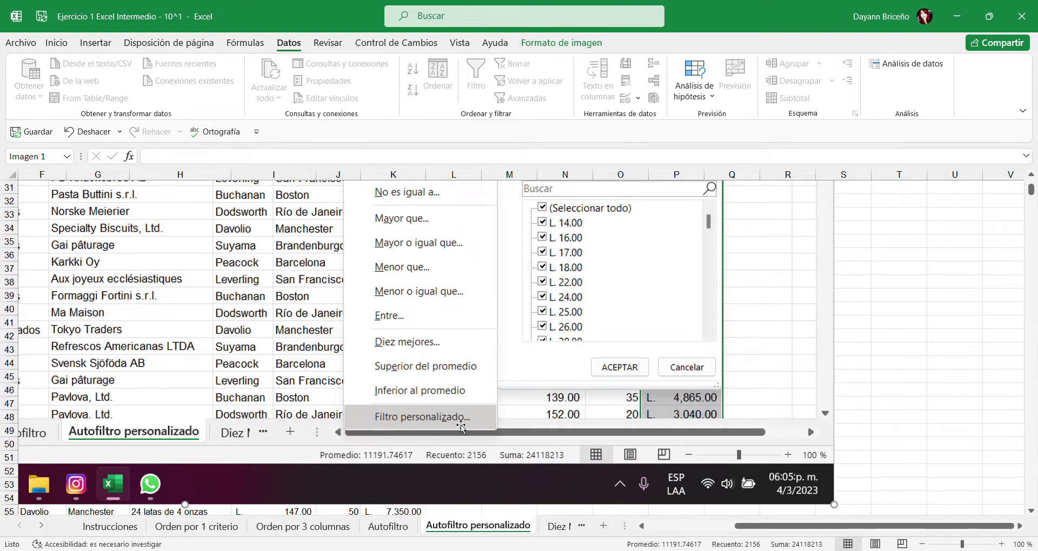
pyautogui.press('Delete')
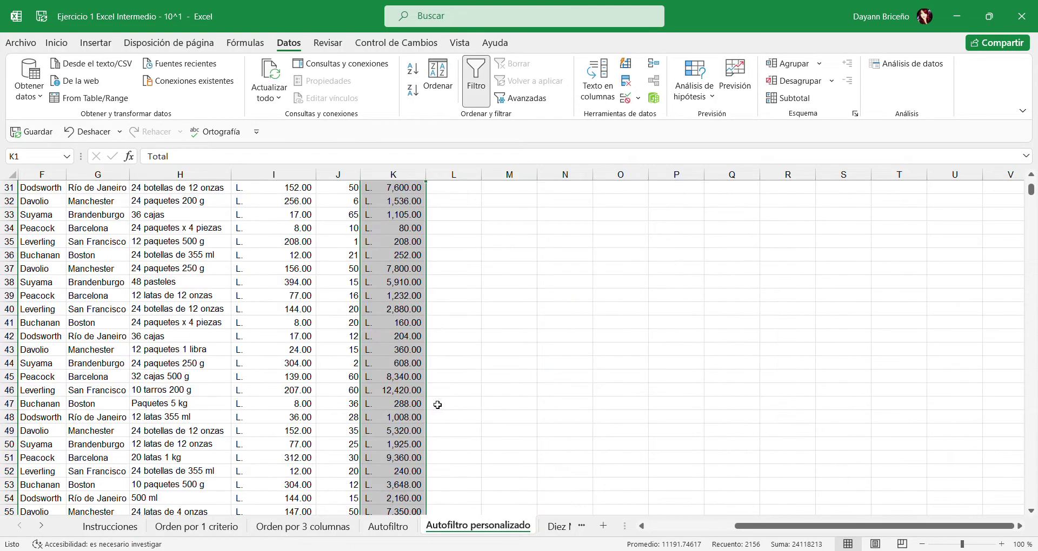
pyautogui.scroll(10, 435, 394)
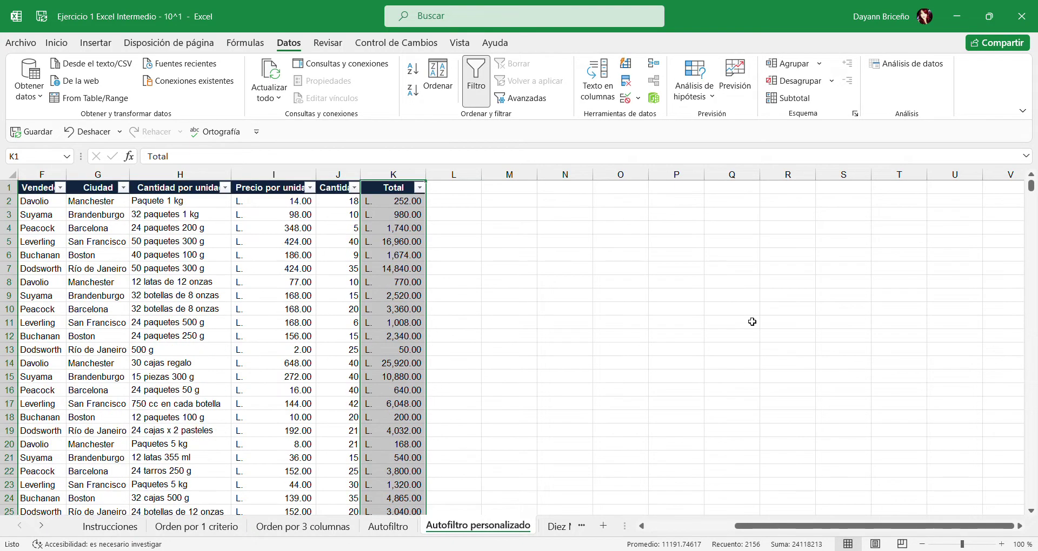
# Apply a custom filter to the Total column showing values less than 1000 or greater than 100000
pyautogui.click(417, 201)
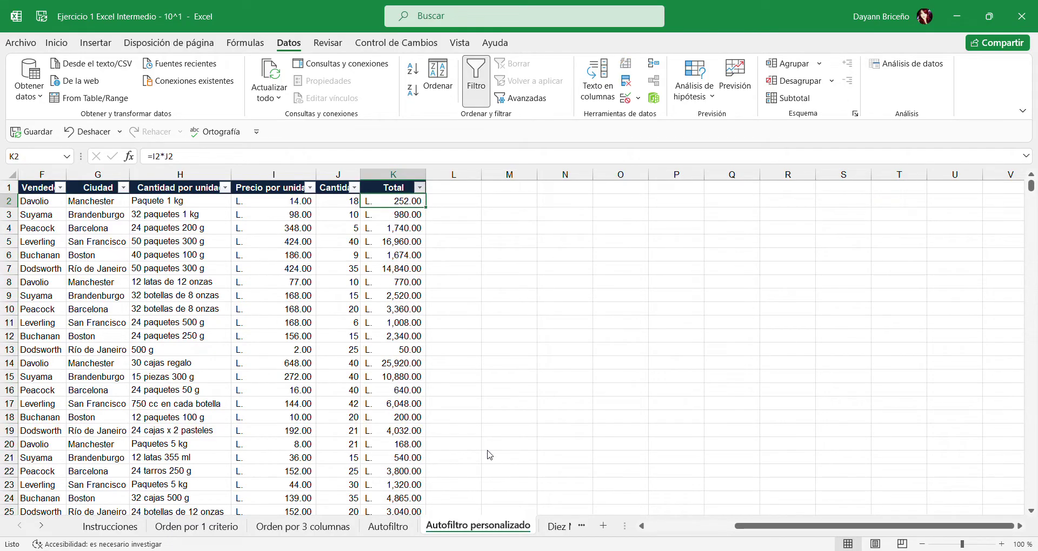
pyautogui.hotkey('alt', 'Tab')
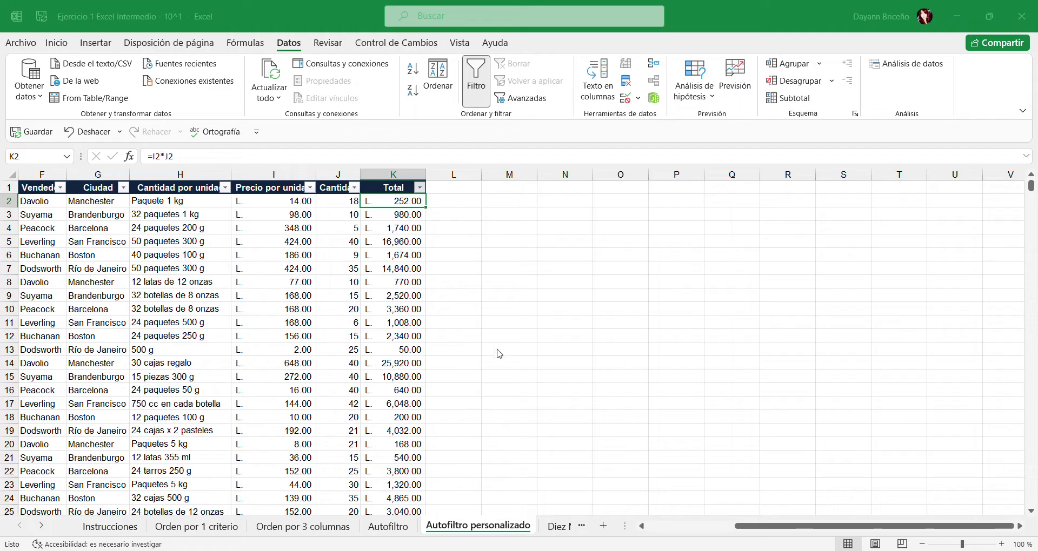
pyautogui.click(678, 368)
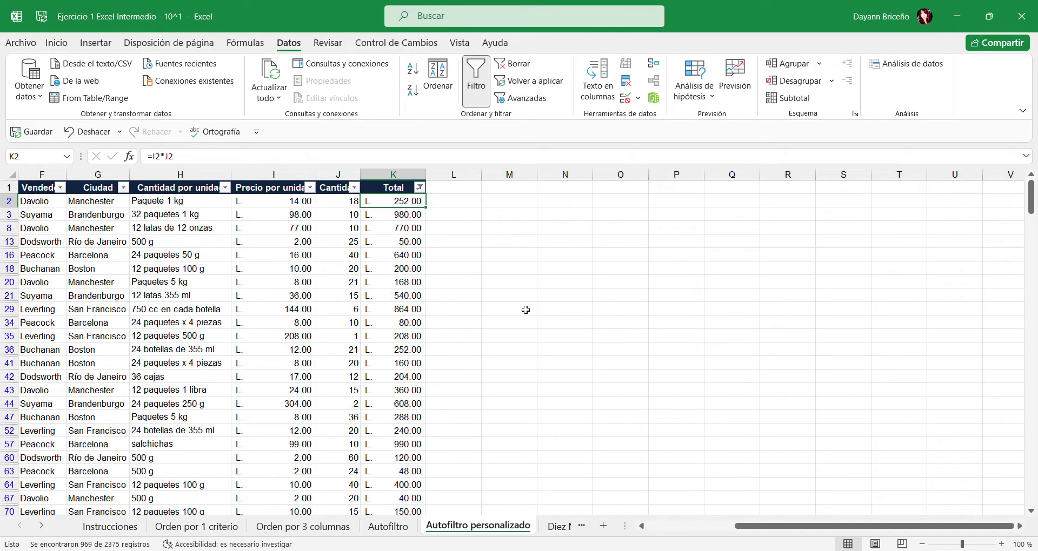
# Review the custom filter conditions for Total in a temporarily pasted screenshot and delete the image
pyautogui.hotkey('ctrl', 'v')
pyautogui.moveTo(765, 239); pyautogui.dragTo(343, 225)
pyautogui.scroll(-4, 554, 357)
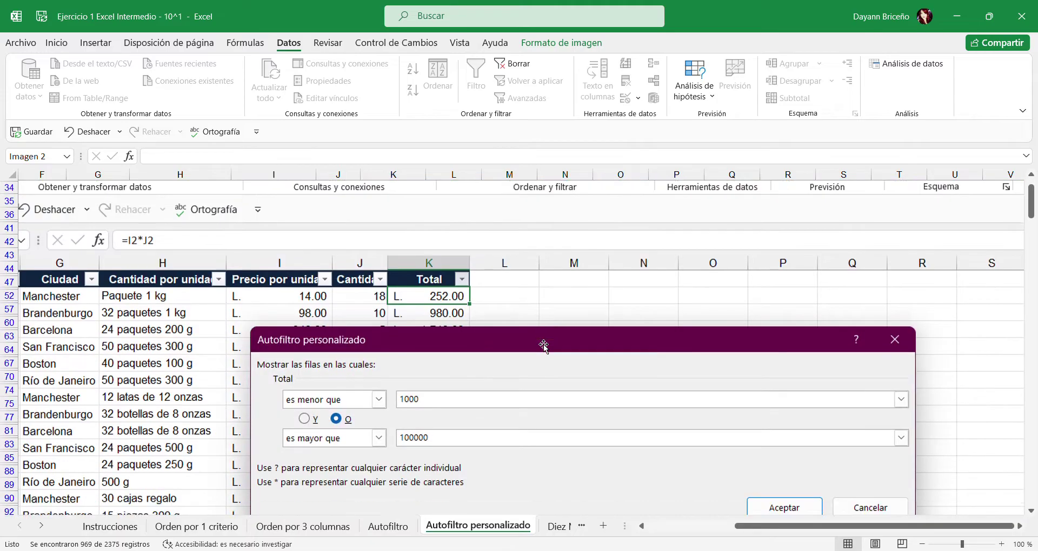
pyautogui.scroll(-2, 544, 346)
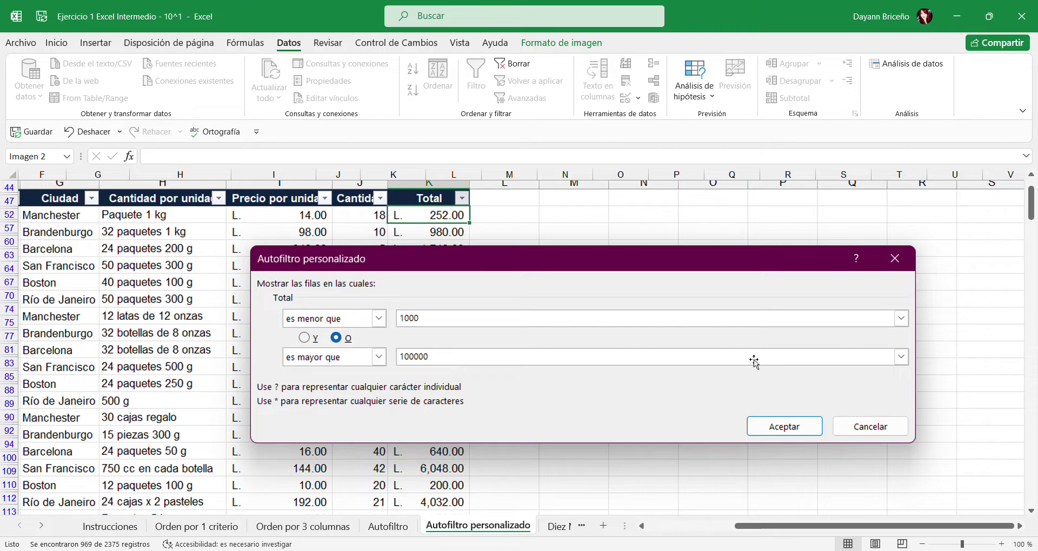
pyautogui.press('Delete')
pyautogui.scroll(10, 561, 359)
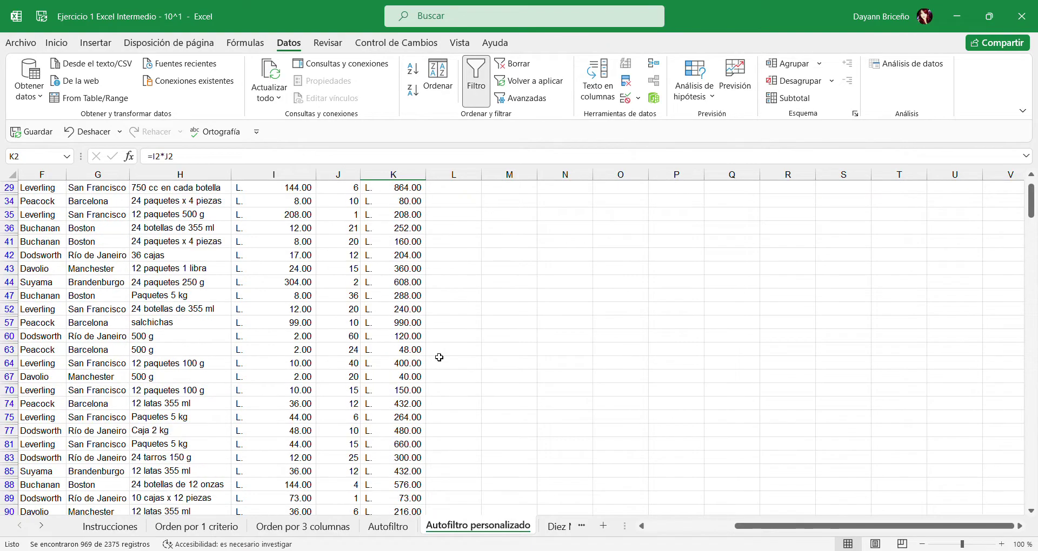
# Fill the filtered Total column in yellow
pyautogui.hscroll(-5, 685, 396)
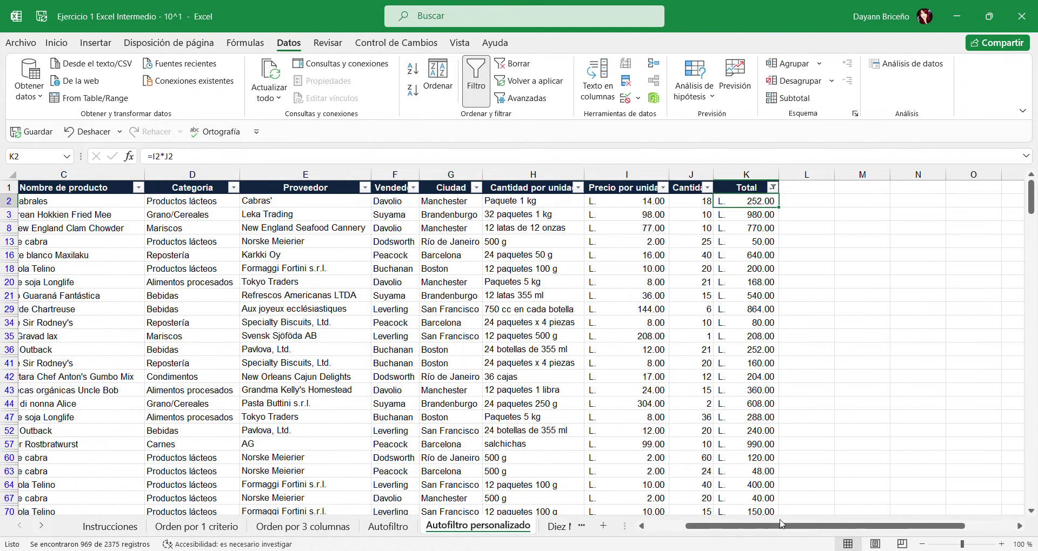
pyautogui.click(790, 182)
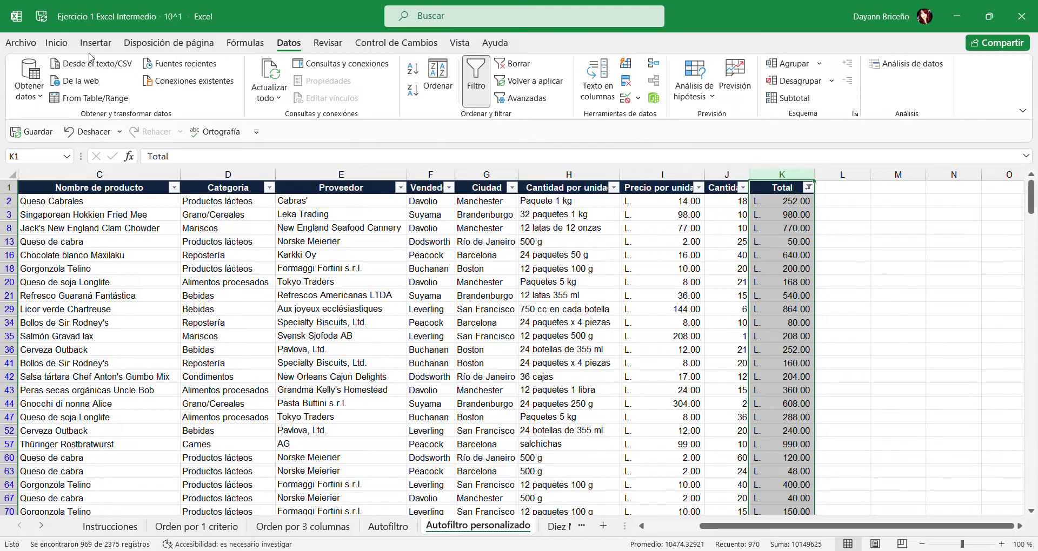
pyautogui.click(57, 42)
pyautogui.click(183, 90)
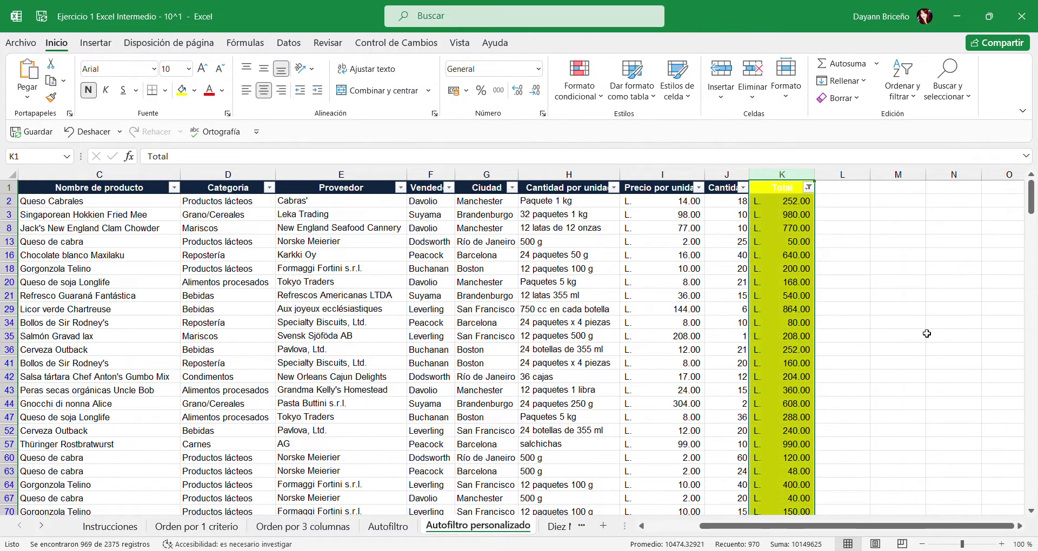
# Examine the filtered Total values for sales below L.1,000 and above L.100,000
pyautogui.moveTo(776, 201); pyautogui.dragTo(776, 361)
pyautogui.scroll(-1, 776, 360)
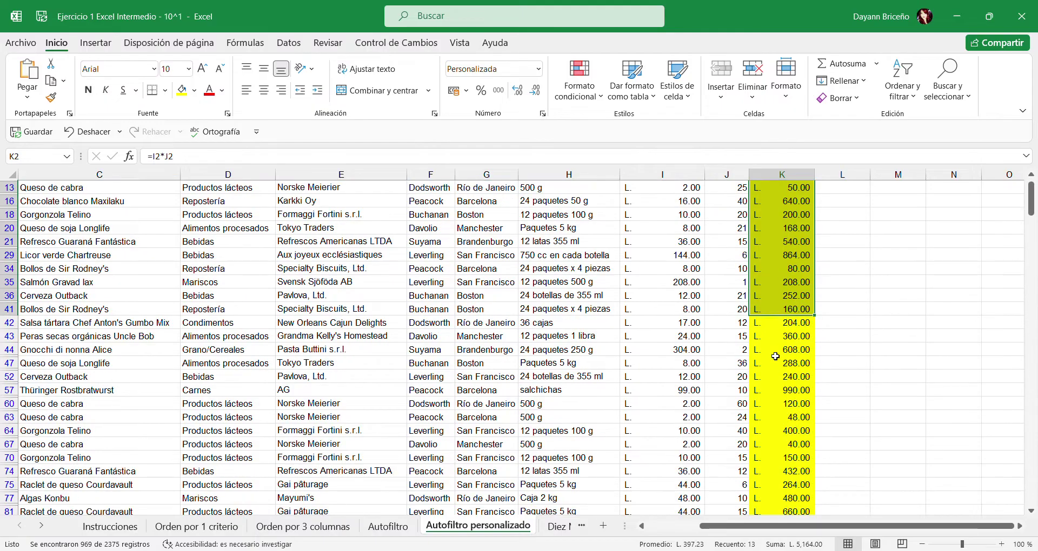
pyautogui.click(775, 350)
pyautogui.scroll(-5, 775, 349)
pyautogui.scroll(-20, 775, 350)
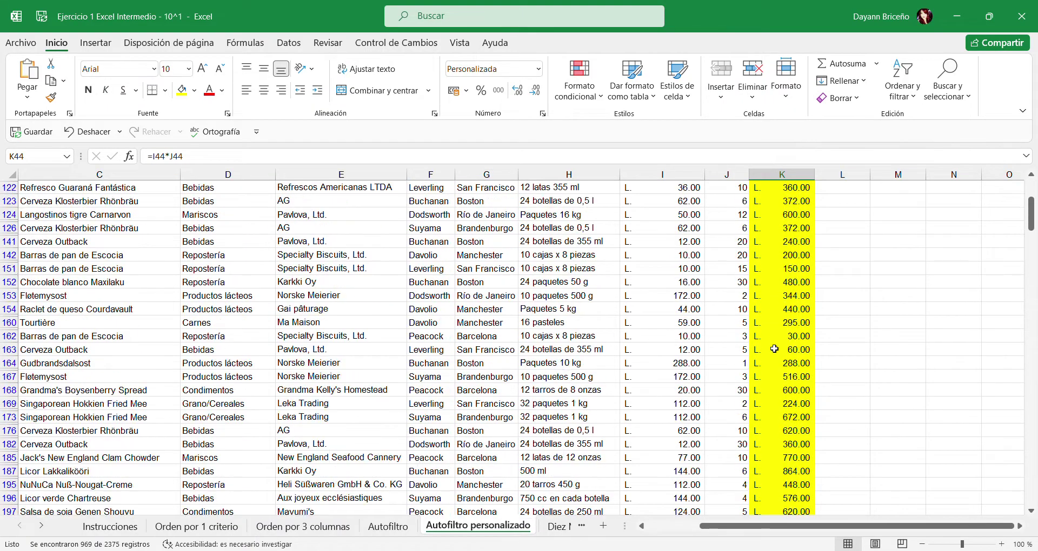
pyautogui.scroll(2, 774, 349)
pyautogui.click(787, 269)
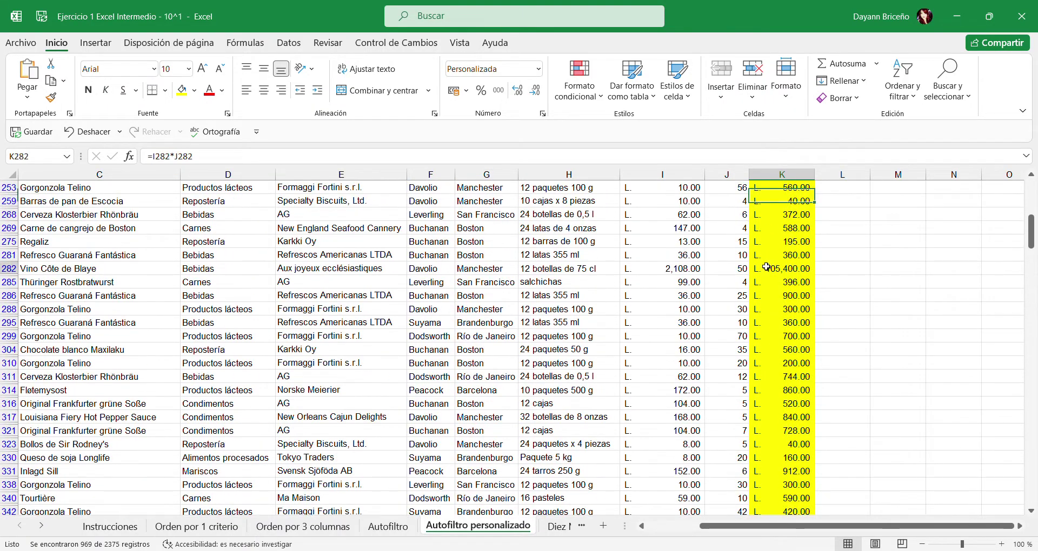
pyautogui.scroll(-9, 788, 290)
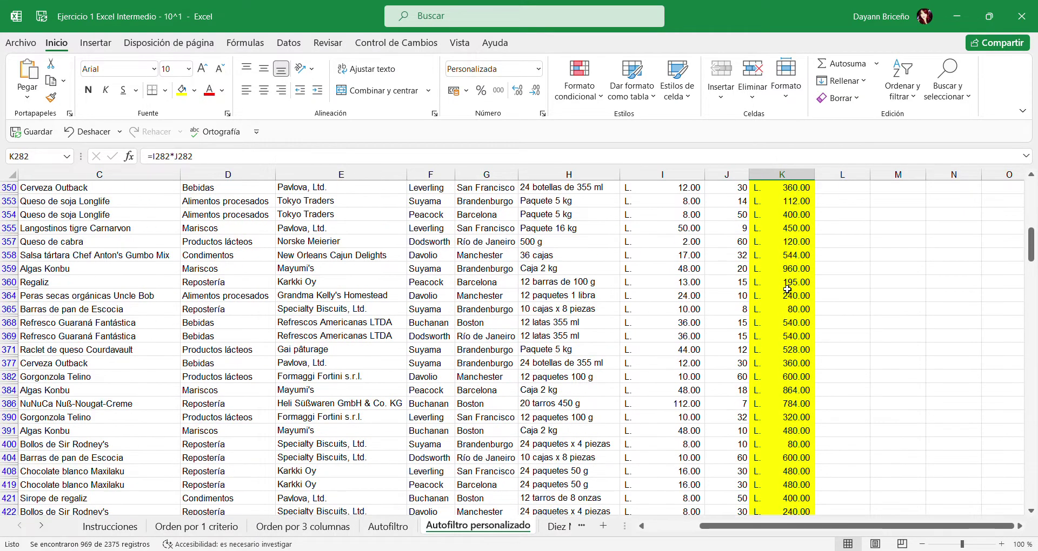
pyautogui.scroll(13, 785, 287)
pyautogui.scroll(15, 782, 283)
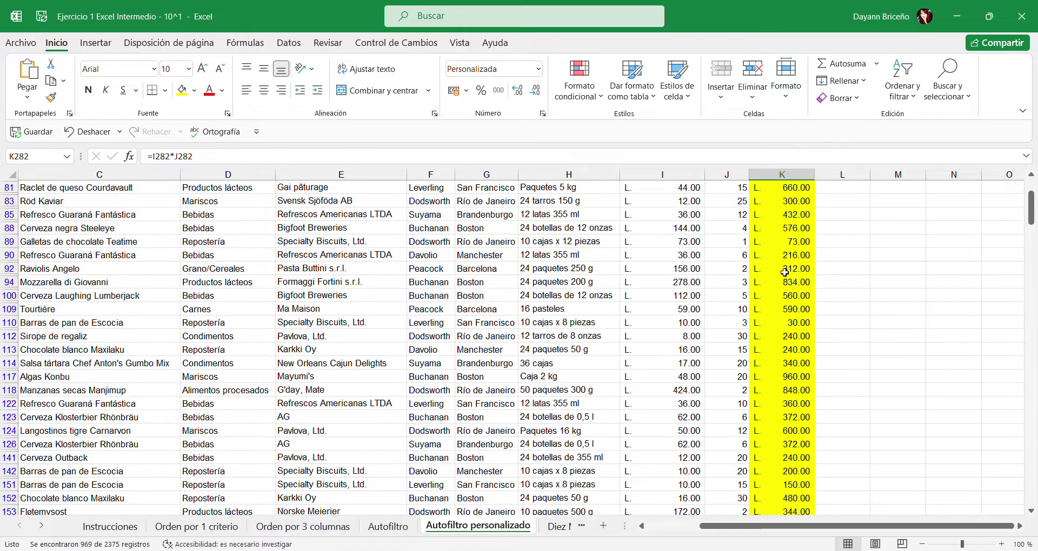
pyautogui.scroll(4, 805, 187)
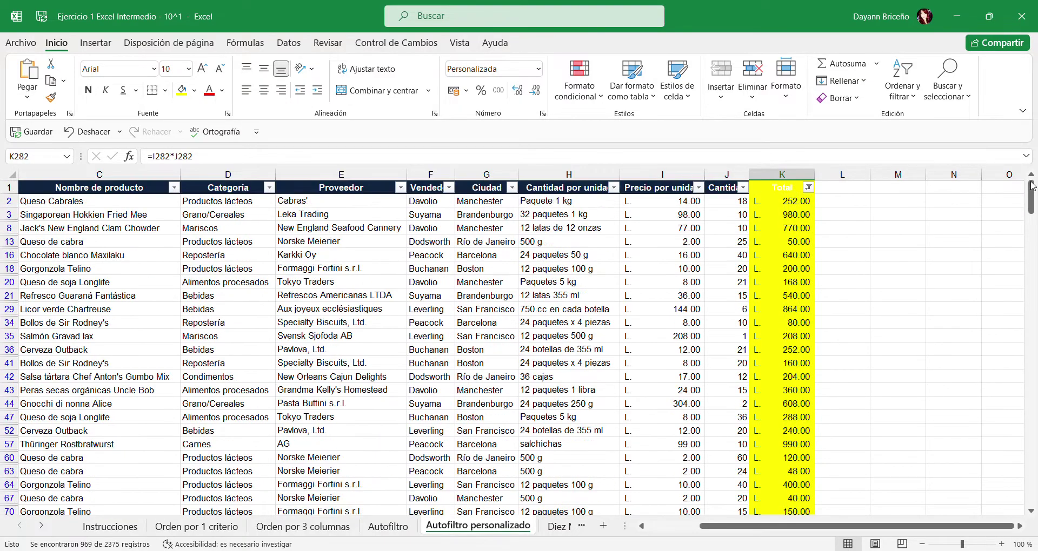
# Sort the filtered data by Total from largest to smallest, expanding the selection to the other columns, and check the order
pyautogui.click(789, 171)
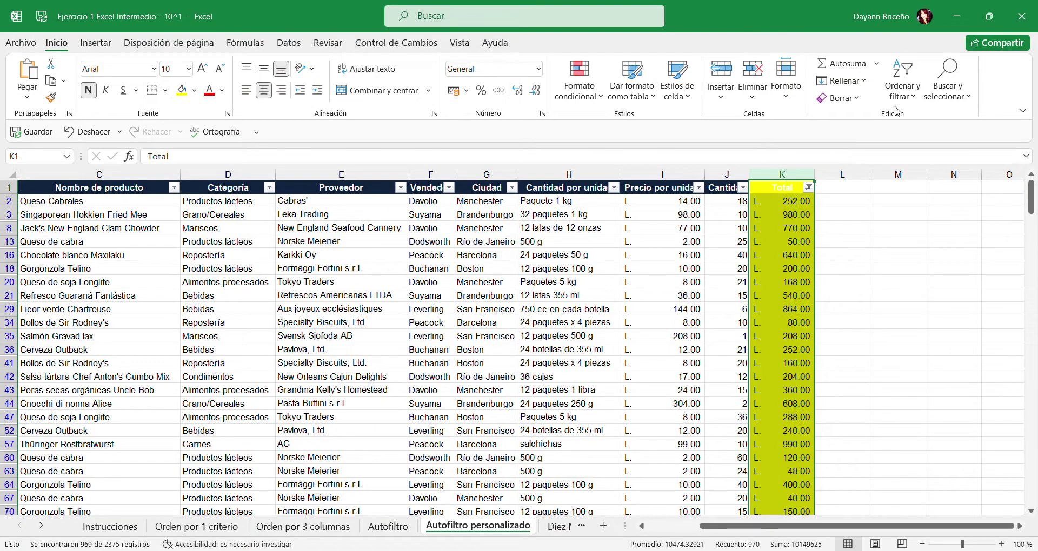
pyautogui.click(924, 130)
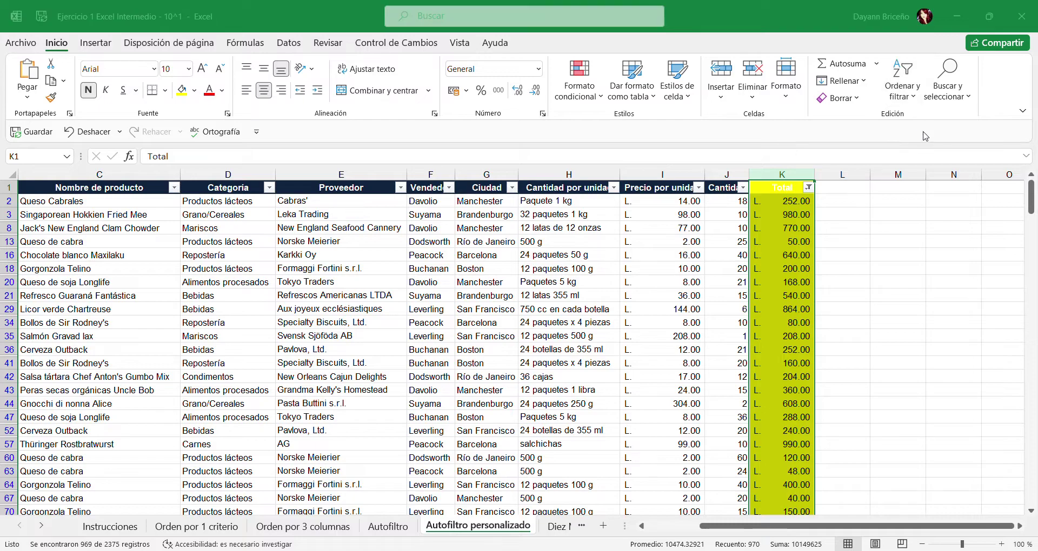
pyautogui.click(562, 348)
pyautogui.moveTo(784, 201); pyautogui.dragTo(780, 417)
pyautogui.moveTo(1032, 217); pyautogui.dragTo(1033, 186)
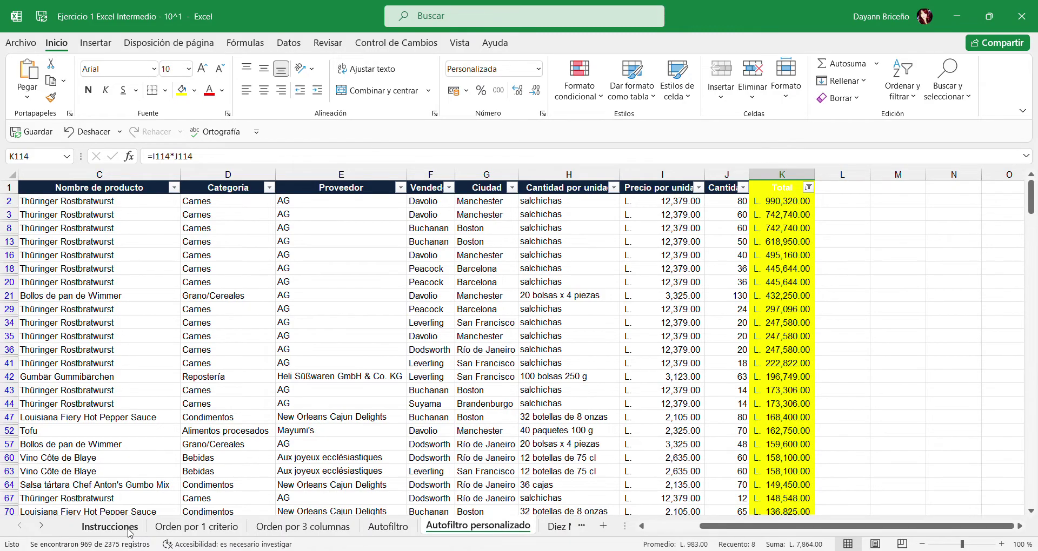
# On the Instrucciones sheet, fill the Autofiltro Personalizado row in yellow and select the Diez Mejores row
pyautogui.click(111, 526)
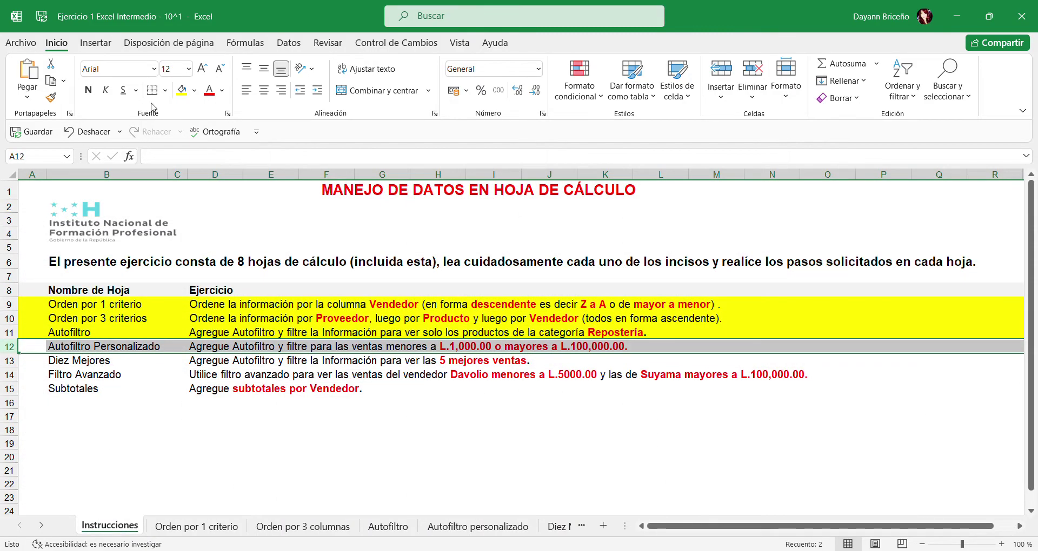
pyautogui.click(182, 90)
pyautogui.click(12, 365)
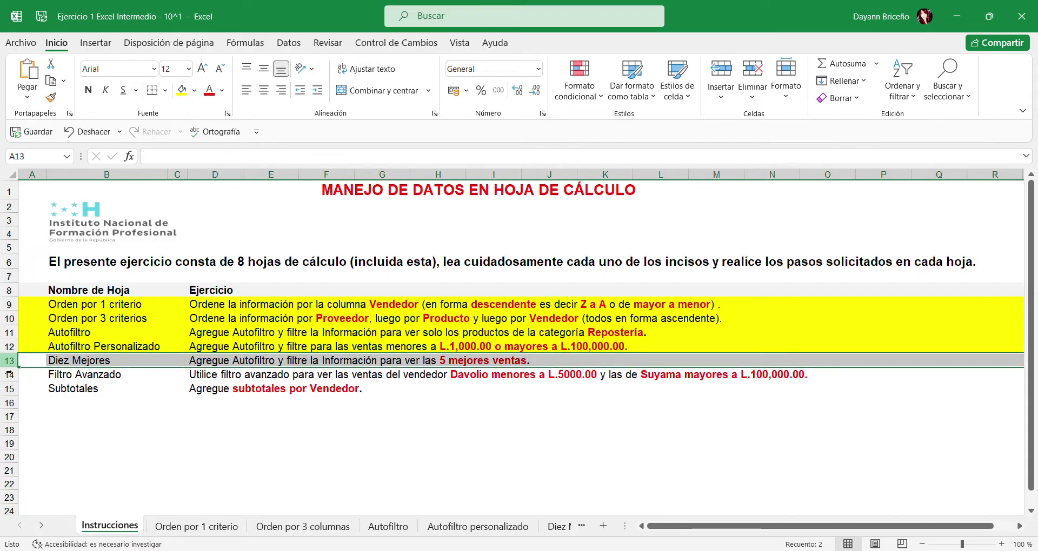
# On the Diez Mejores sheet, select the whole worksheet and add an AutoFilter to its header row
pyautogui.click(557, 531)
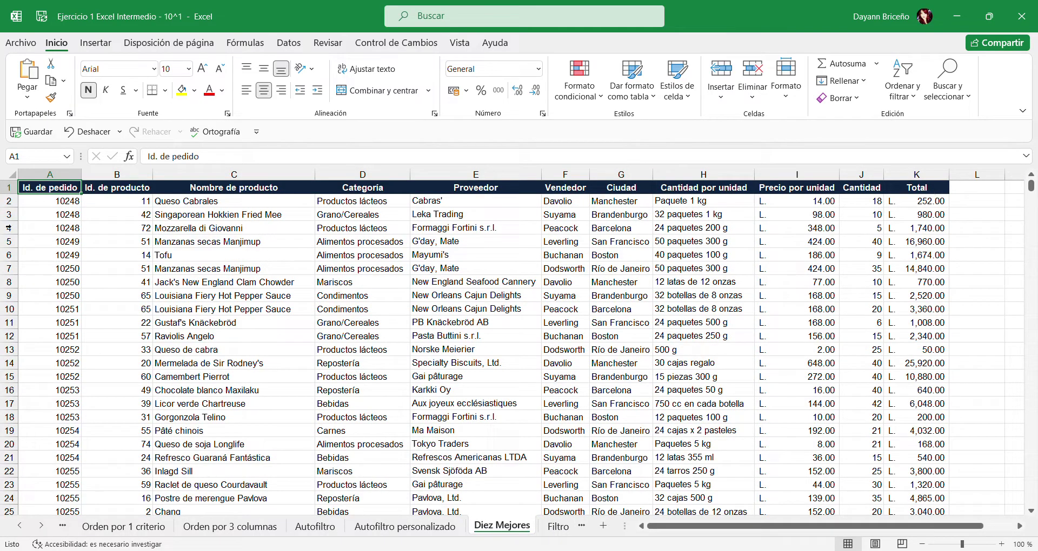
pyautogui.click(18, 178)
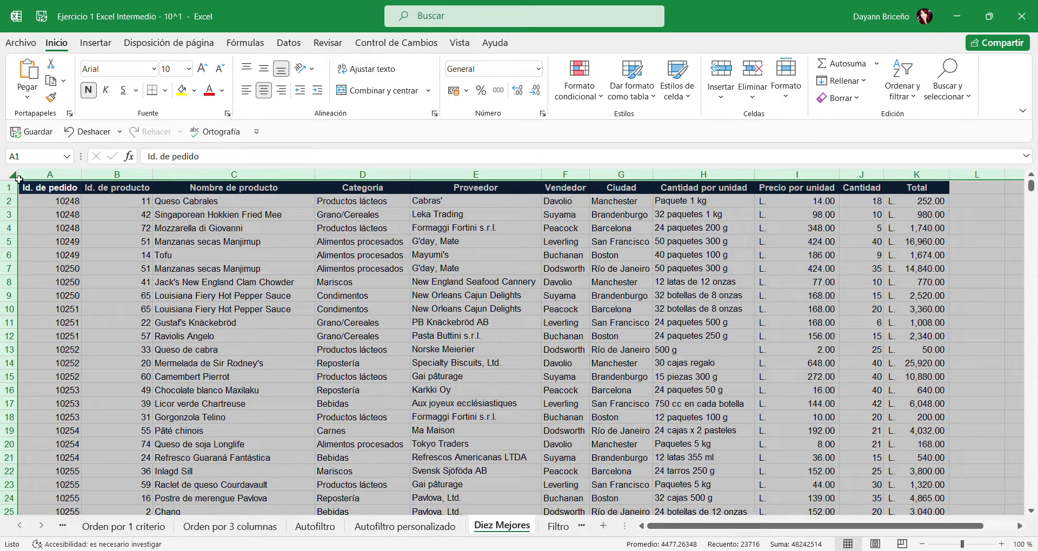
pyautogui.click(289, 43)
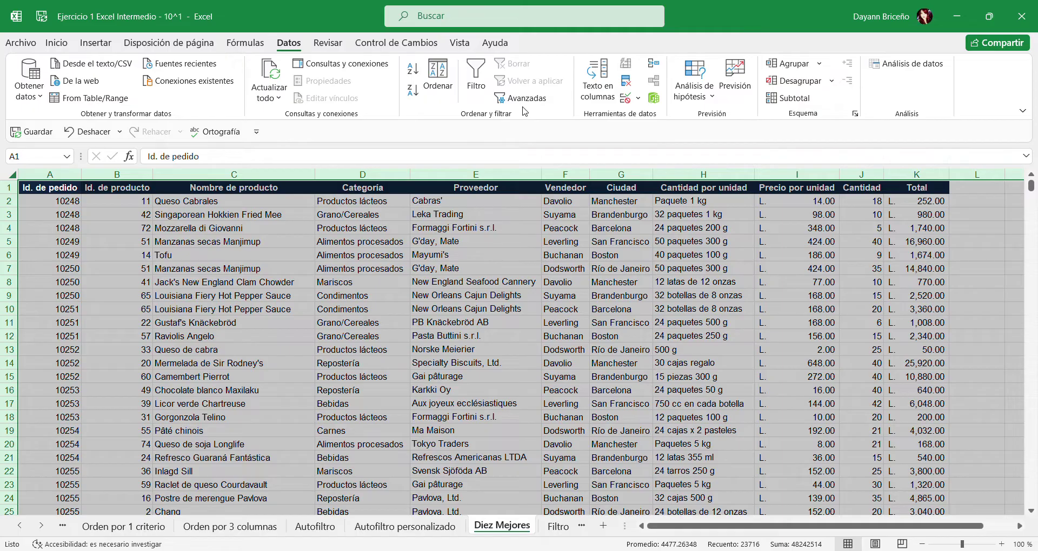
pyautogui.click(476, 78)
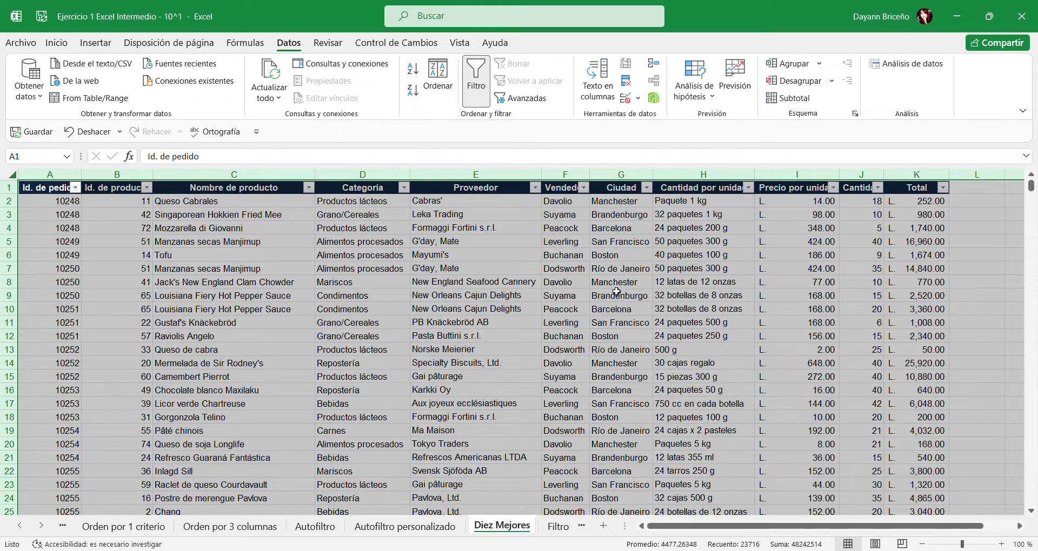
# Paste the screenshot of the Total column's number filters, view its Diez mejores option, and delete the picture
pyautogui.hotkey('ctrl', 'v')
pyautogui.scroll(-1, 813, 353)
pyautogui.scroll(1, 813, 353)
pyautogui.scroll(-3, 611, 299)
pyautogui.moveTo(938, 526); pyautogui.dragTo(1025, 523)
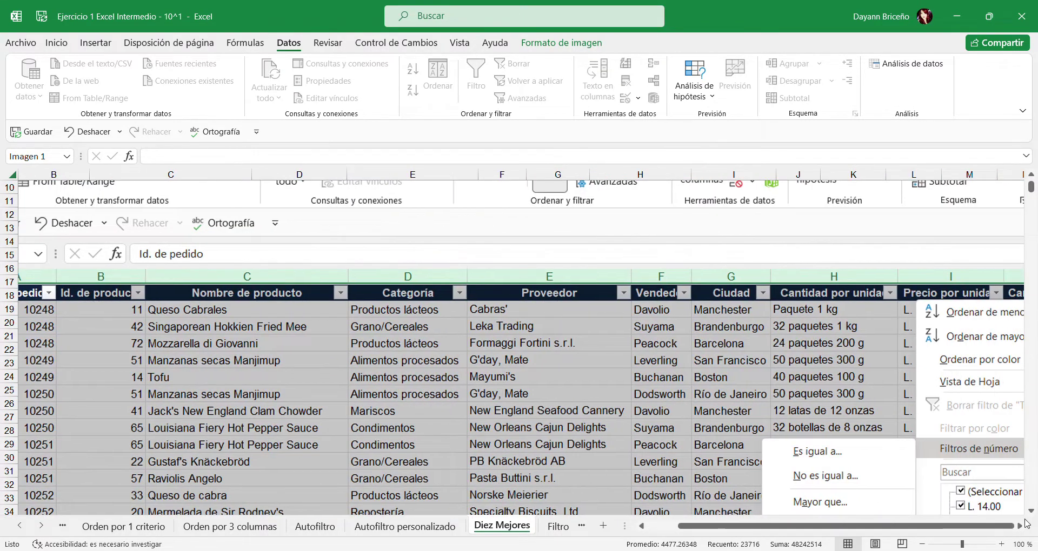
pyautogui.moveTo(934, 526); pyautogui.dragTo(1009, 524)
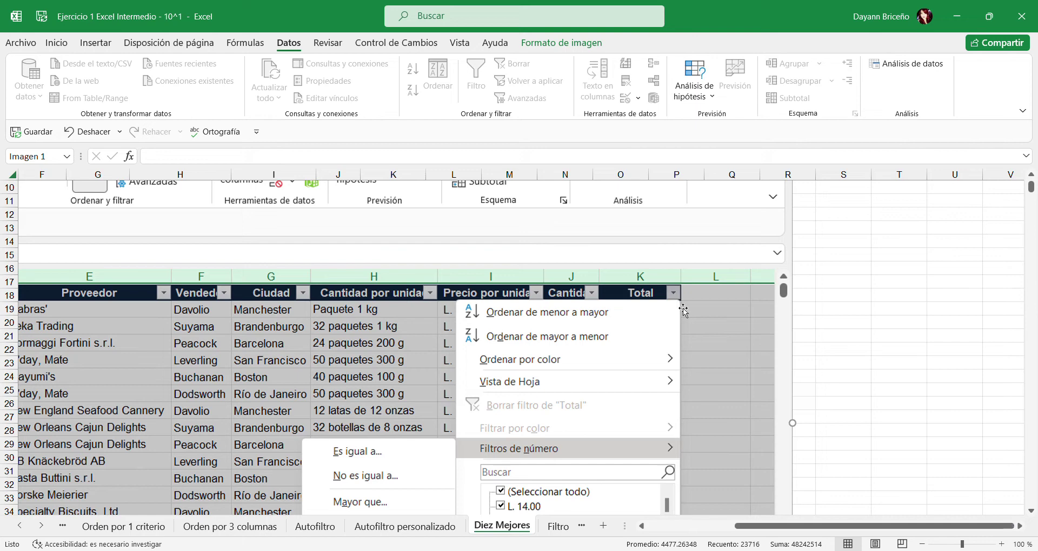
pyautogui.scroll(-6, 675, 301)
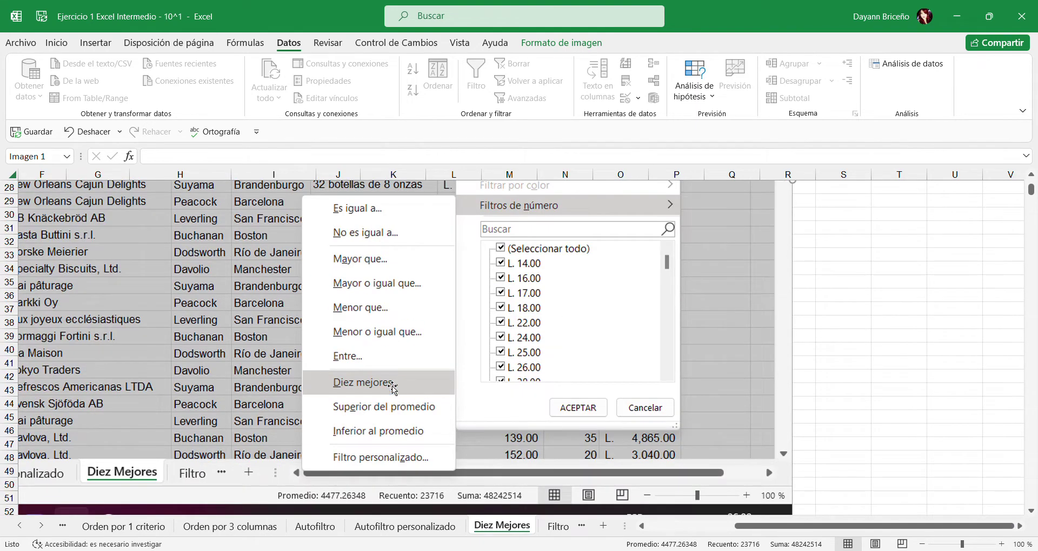
pyautogui.press('Delete')
pyautogui.scroll(9, 389, 338)
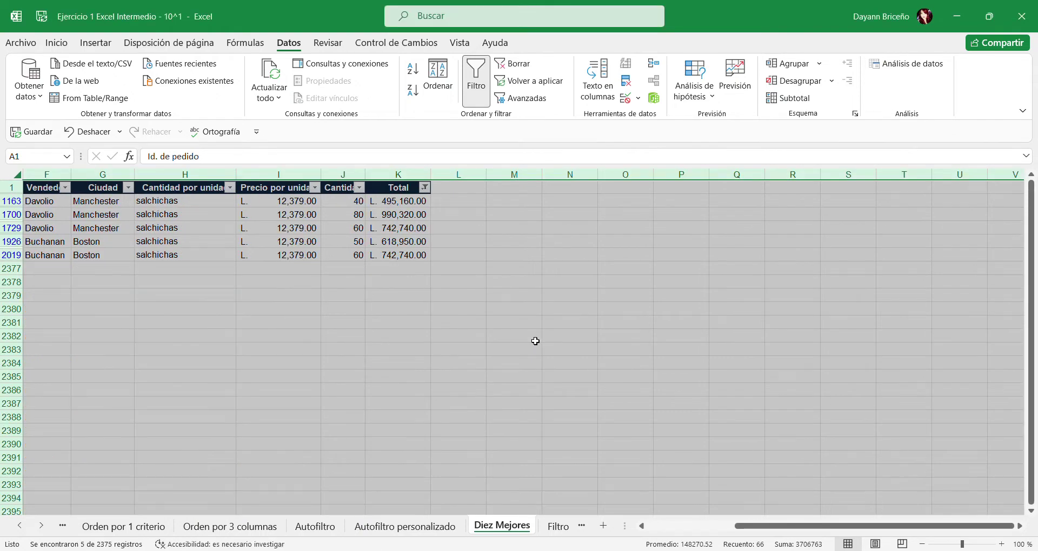
# Paste the screenshot of the Autofiltro de las diez mejores settings, review it, and delete the picture
pyautogui.hotkey('ctrl', 'v')
pyautogui.scroll(-5, 689, 369)
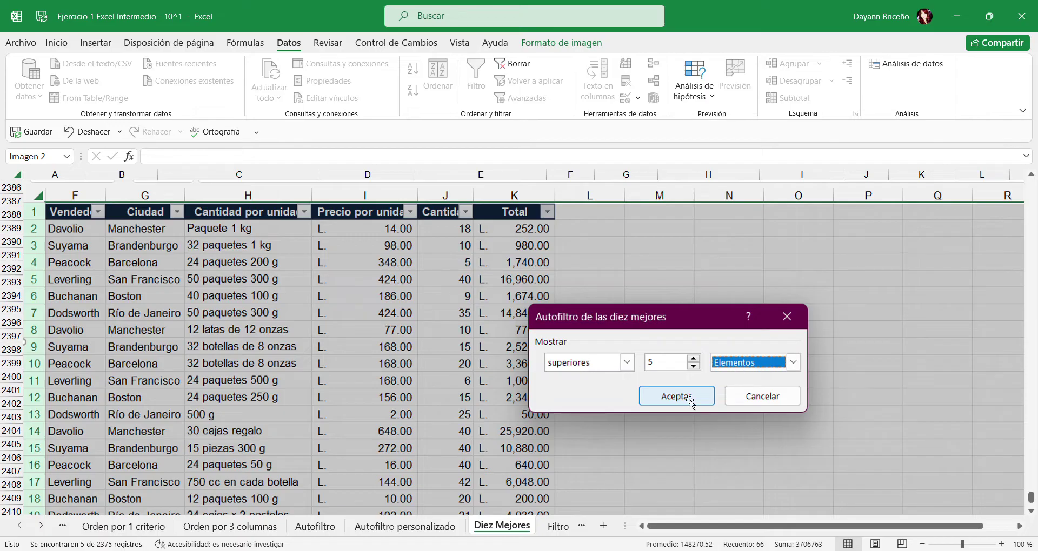
pyautogui.press('Delete')
pyautogui.scroll(5, 624, 301)
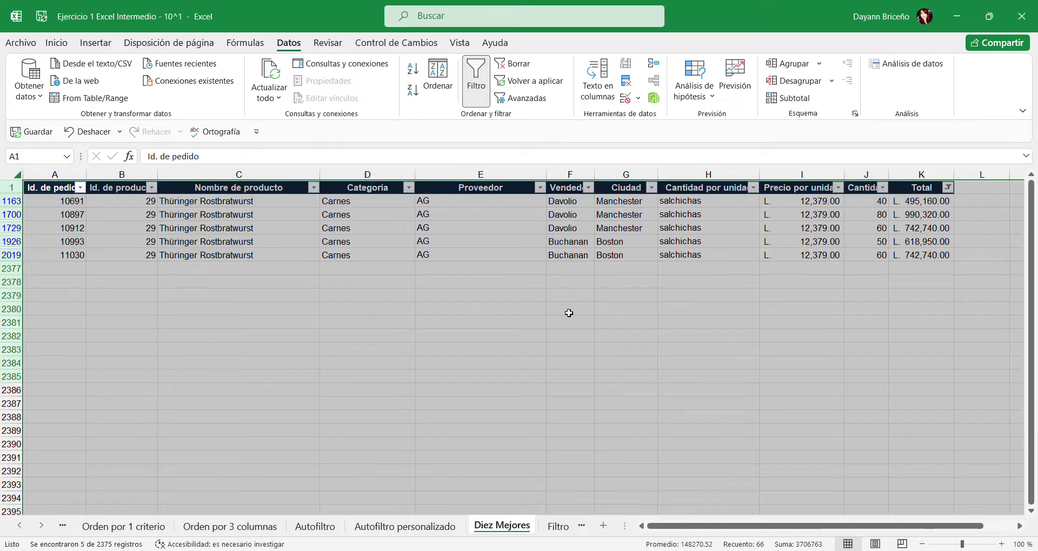
# Fill the Total column of the filtered Diez Mejores sheet in yellow
pyautogui.click(922, 174)
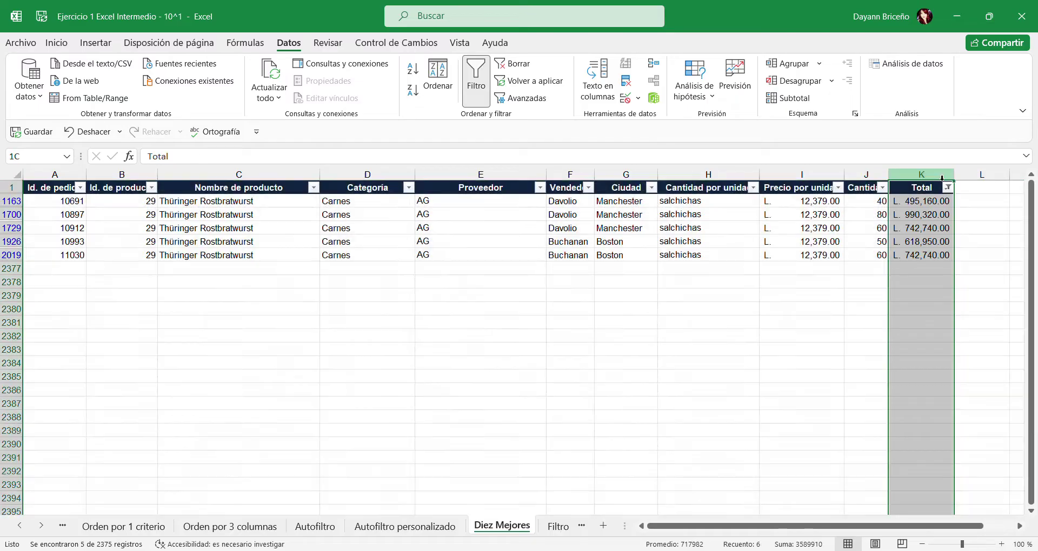
pyautogui.click(95, 42)
pyautogui.click(61, 45)
pyautogui.click(182, 90)
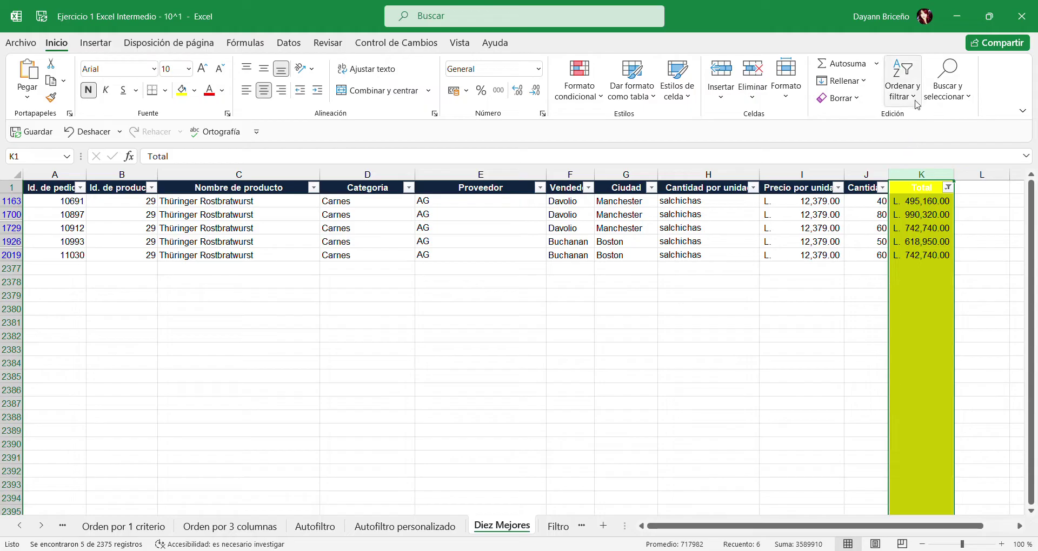
# Sort the filtered Diez Mejores rows by Total from largest to smallest, then review their Total and Categoría values
pyautogui.click(918, 137)
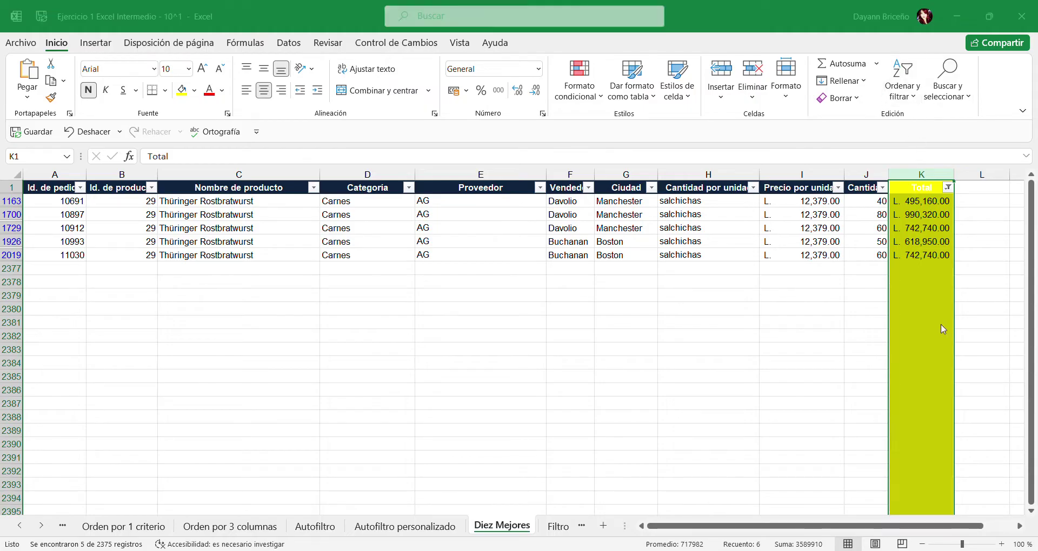
pyautogui.click(539, 377)
pyautogui.moveTo(922, 201); pyautogui.dragTo(925, 255)
pyautogui.moveTo(341, 202); pyautogui.dragTo(347, 255)
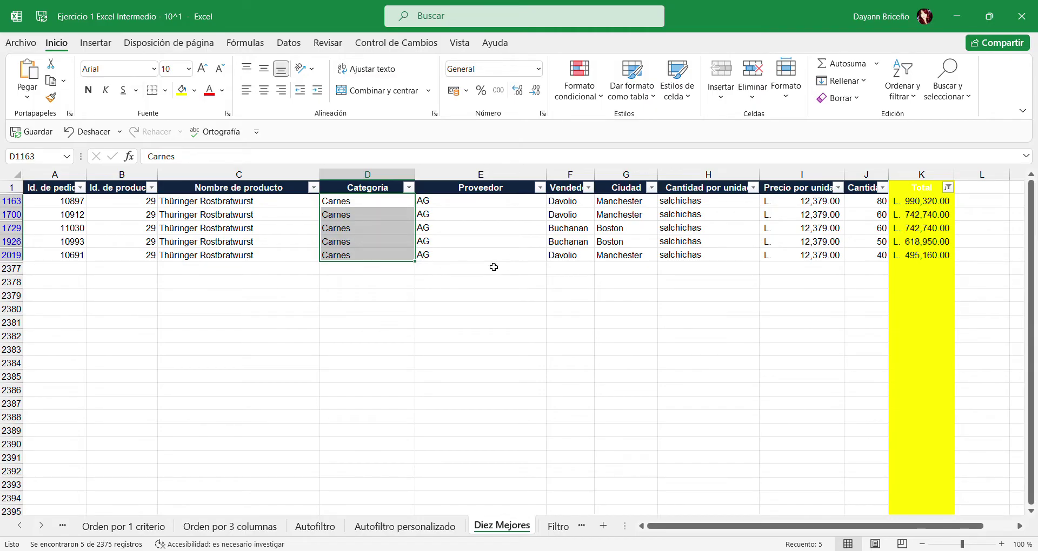
# On the Instrucciones sheet, fill the Diez Mejores row in yellow and select the Filtro Avanzado row
pyautogui.click(20, 525)
pyautogui.click(101, 527)
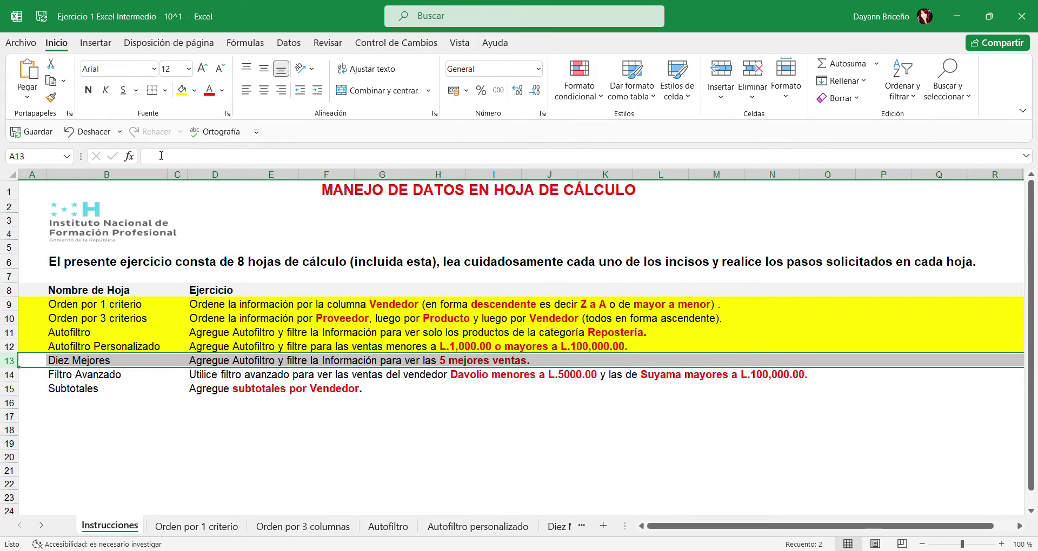
pyautogui.click(182, 90)
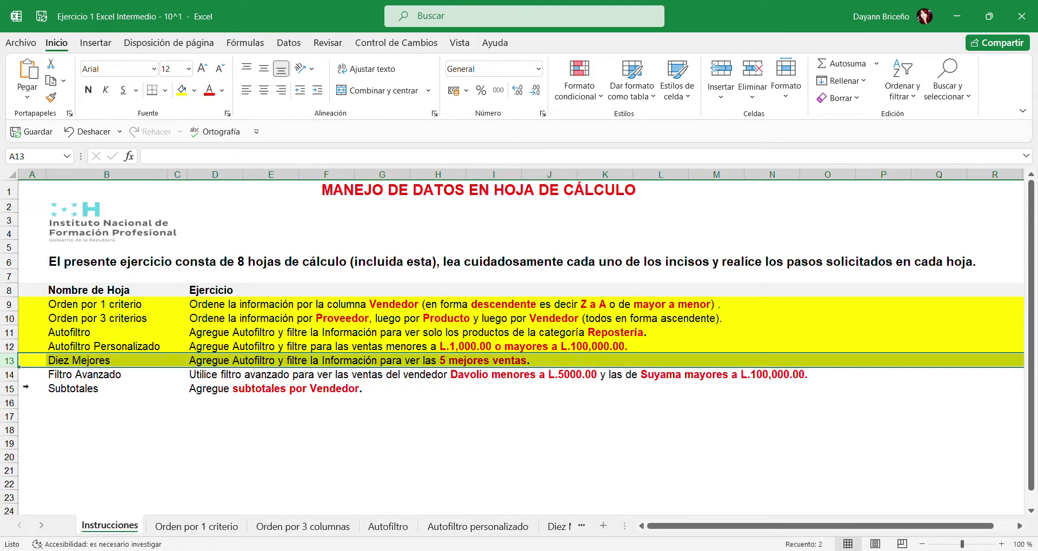
pyautogui.click(21, 378)
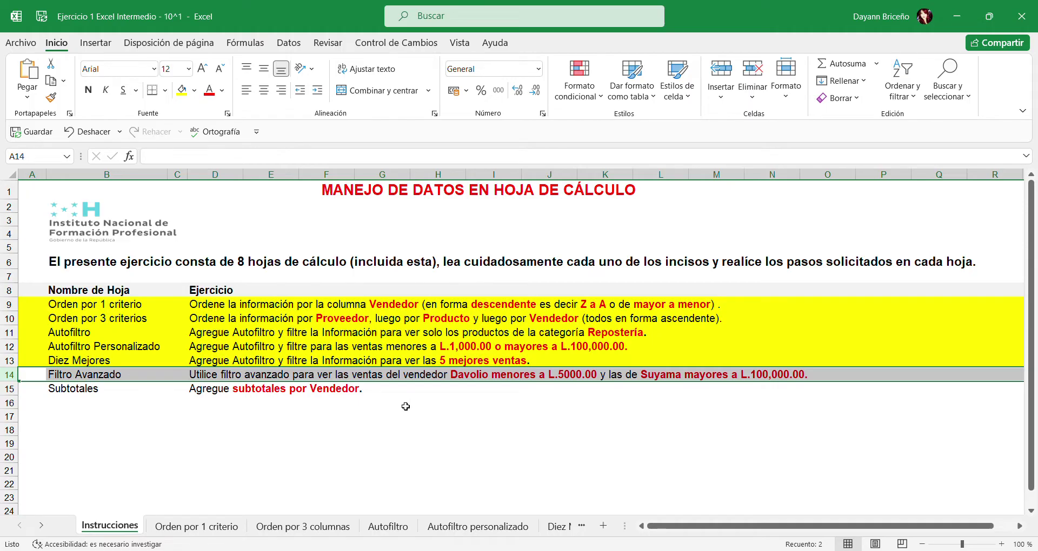
# On the Filtro Avanzado sheet, insert four blank rows above the header row
pyautogui.click(42, 527)
pyautogui.click(42, 527)
pyautogui.click(41, 527)
pyautogui.click(358, 532)
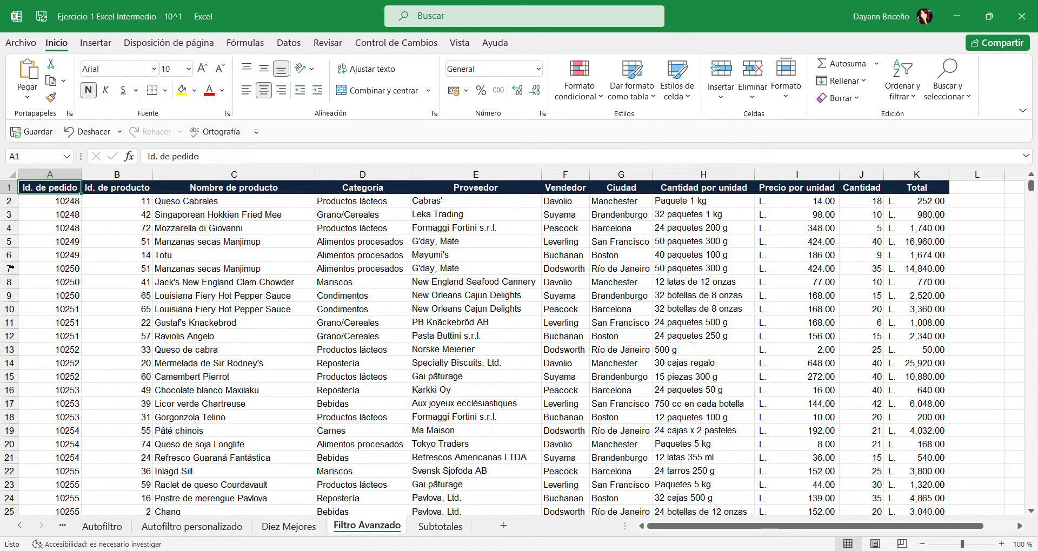
pyautogui.click(9, 187)
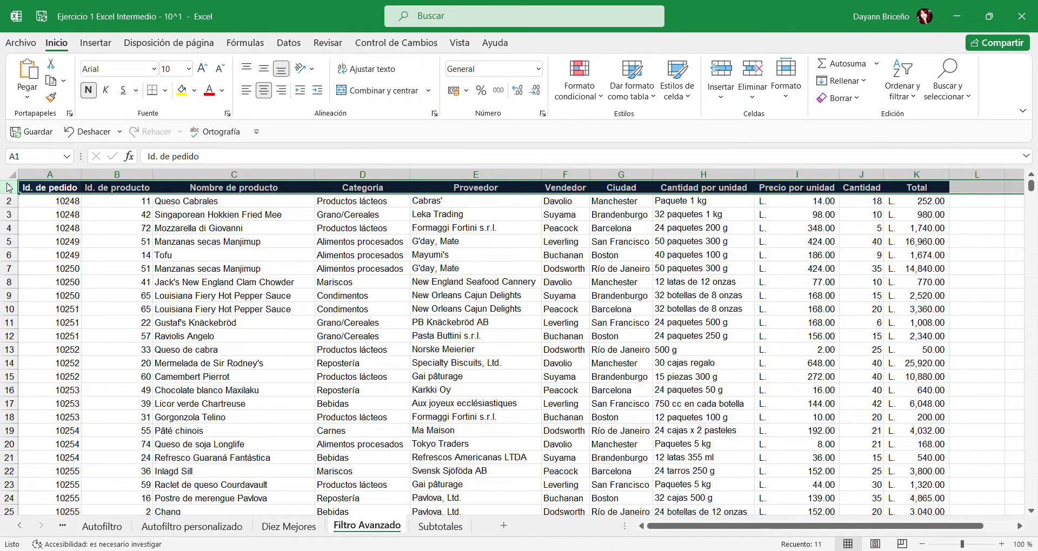
pyautogui.hotkey('ctrl', '+')
pyautogui.press('Down')
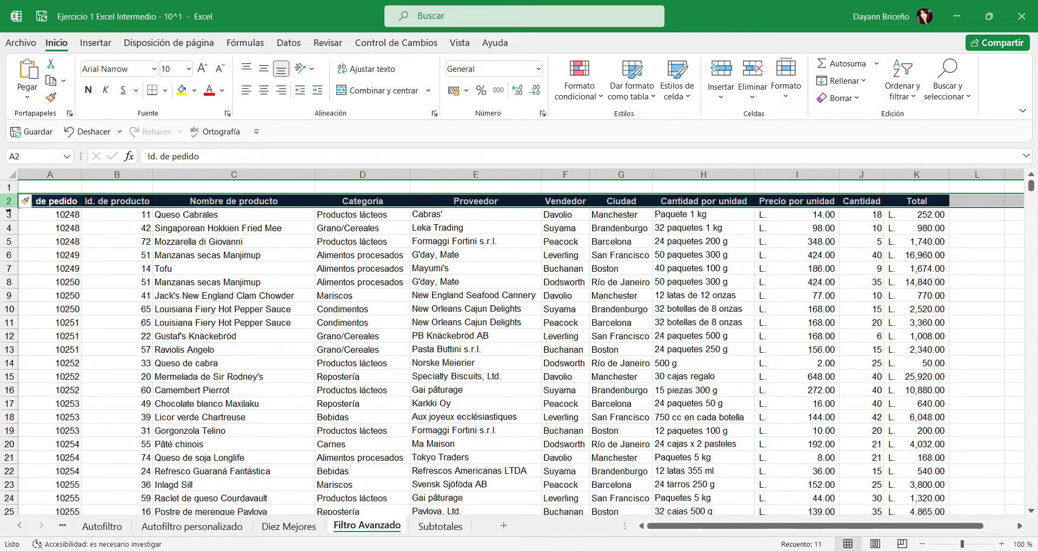
pyautogui.hotkey('ctrl', '+')
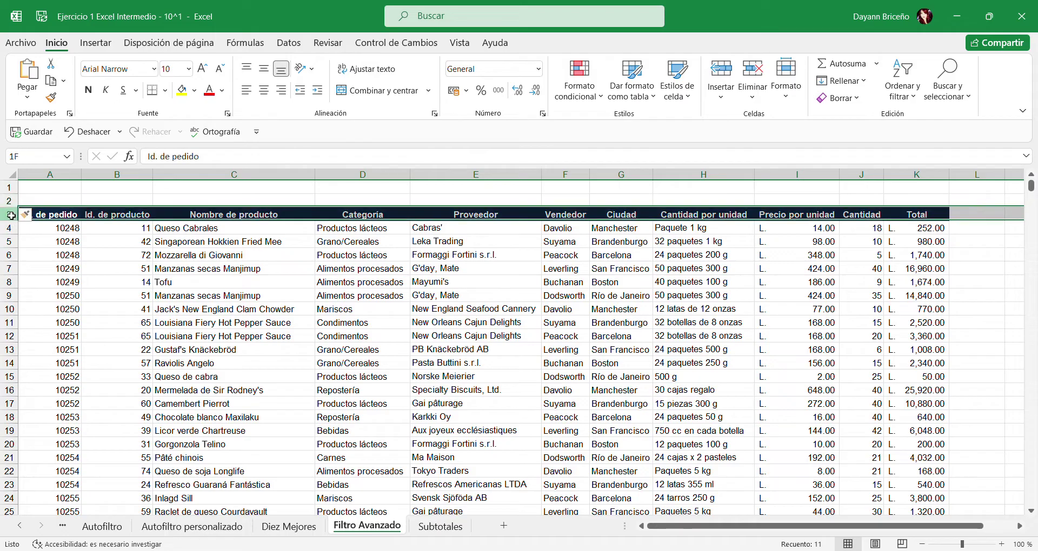
pyautogui.press('Down')
pyautogui.hotkey('ctrl', '+')
pyautogui.press('Down')
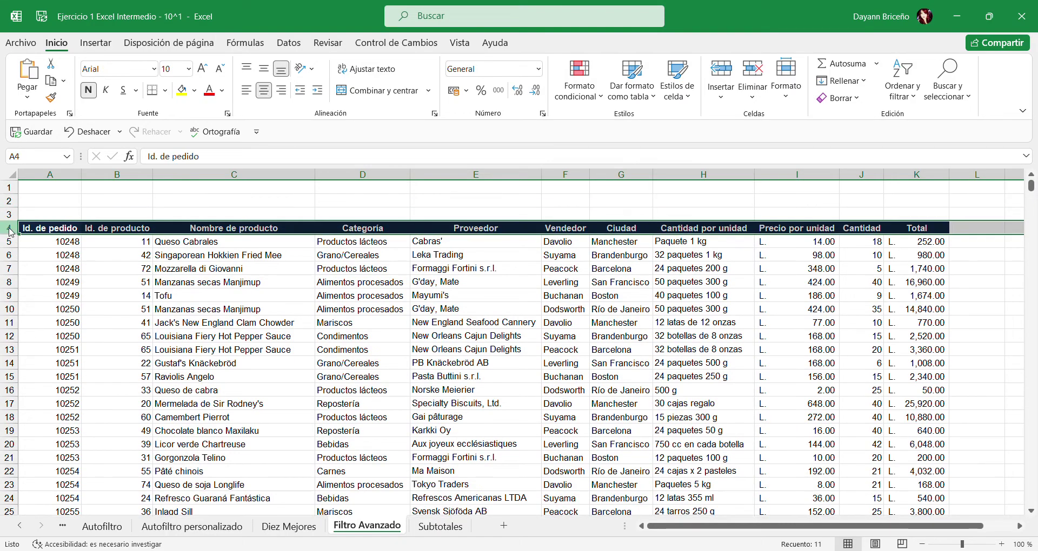
pyautogui.hotkey('ctrl', '+')
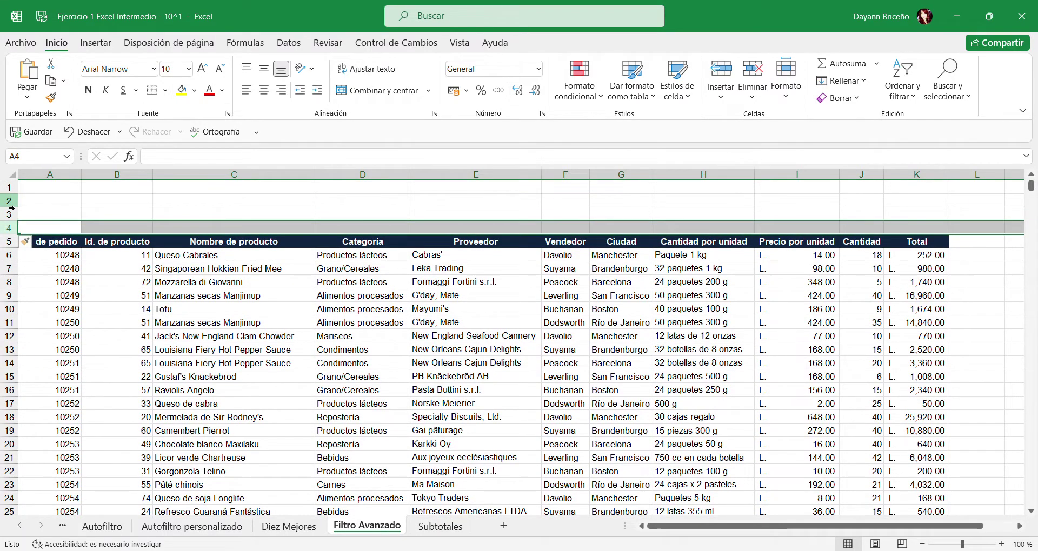
# Copy the header cells A5:K5 into row 1 as the criteria headings and compare the two header rows
pyautogui.click(9, 201)
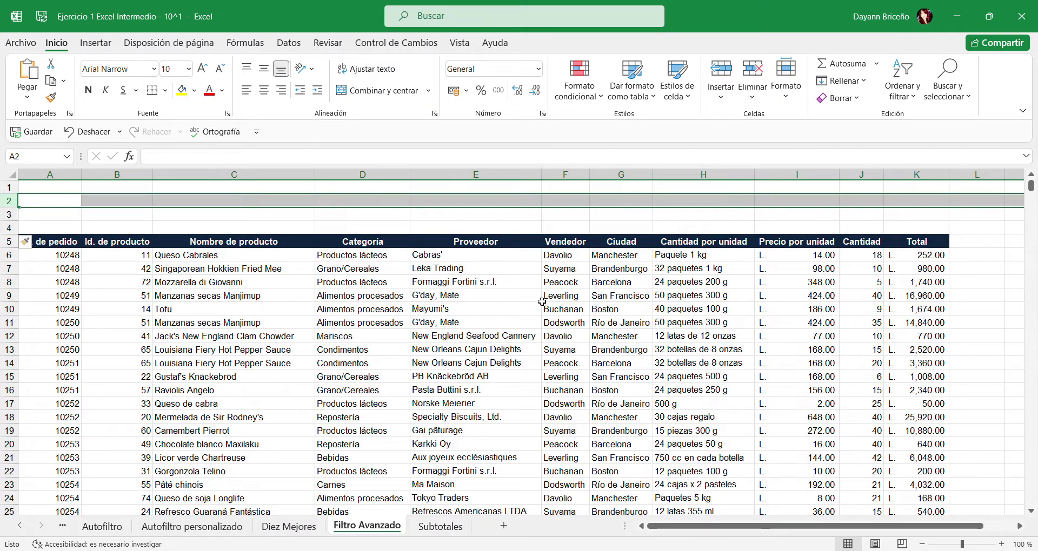
pyautogui.click(53, 245)
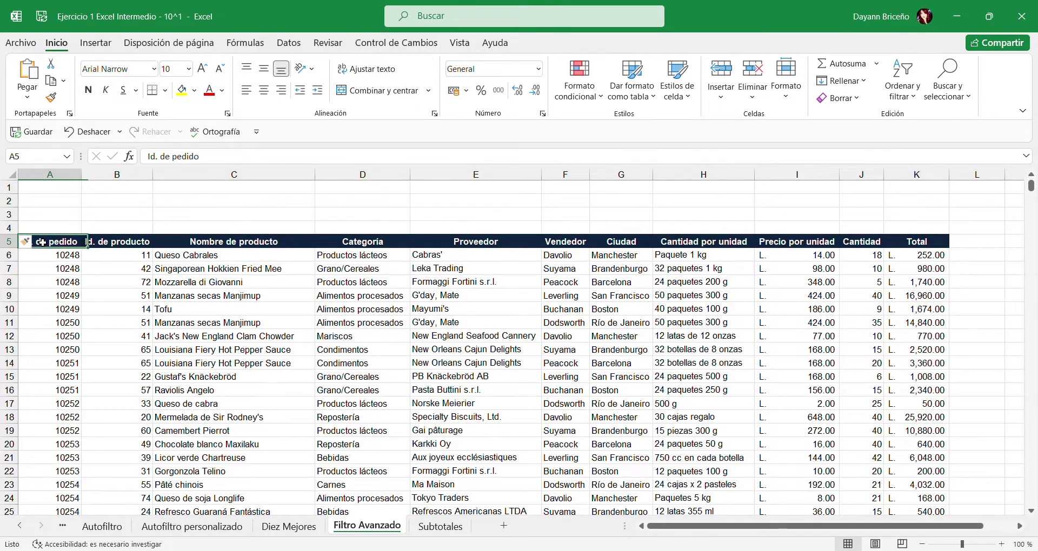
pyautogui.moveTo(53, 245); pyautogui.dragTo(930, 248)
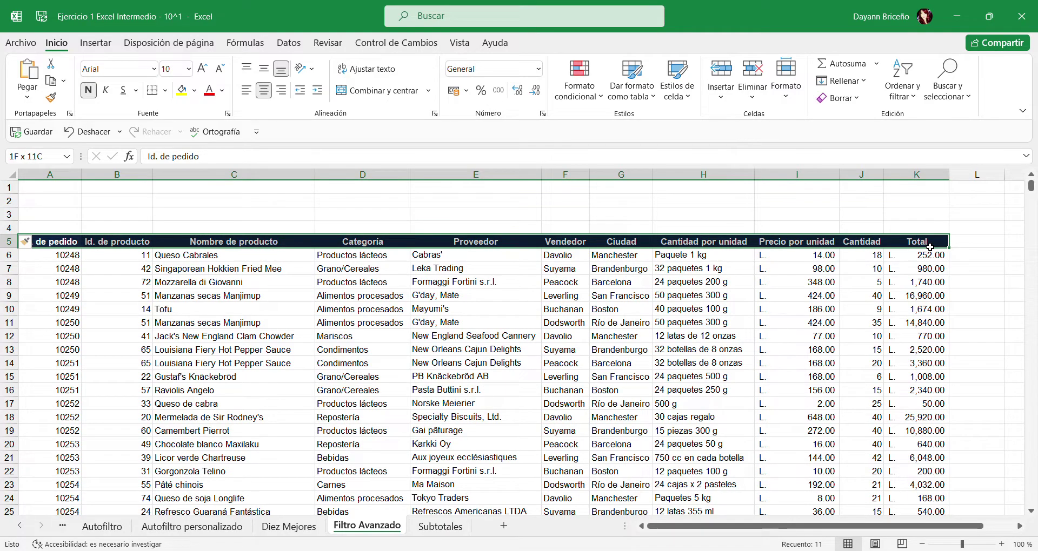
pyautogui.hotkey('ctrl', 'c')
pyautogui.click(33, 189)
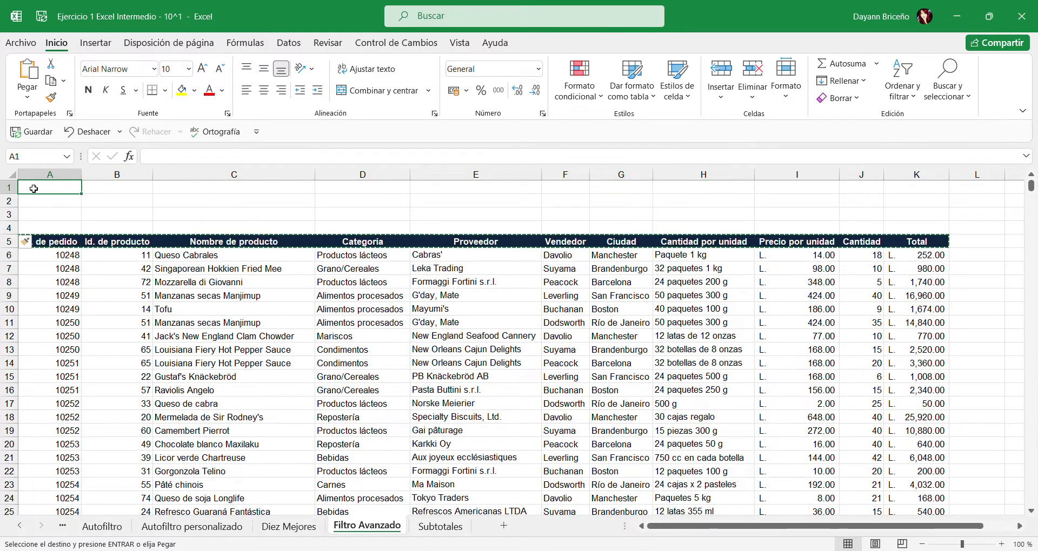
pyautogui.hotkey('ctrl', 'v')
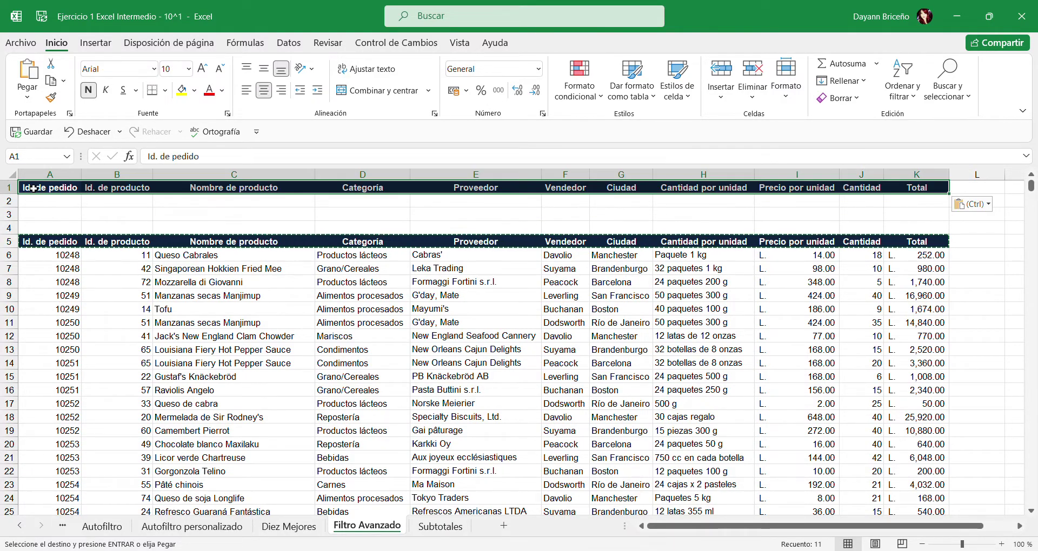
pyautogui.click(282, 215)
pyautogui.moveTo(46, 241); pyautogui.dragTo(895, 249)
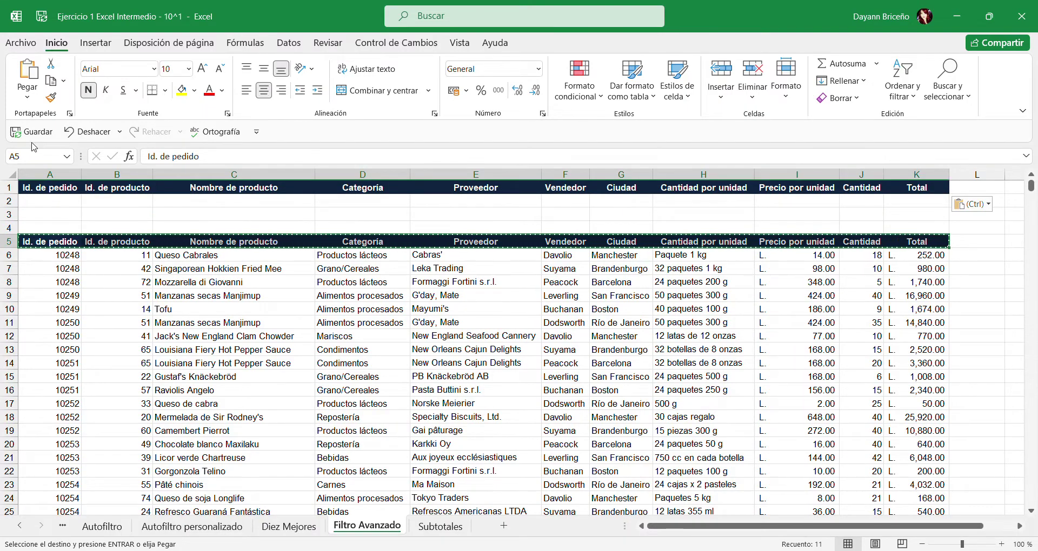
pyautogui.click(32, 188)
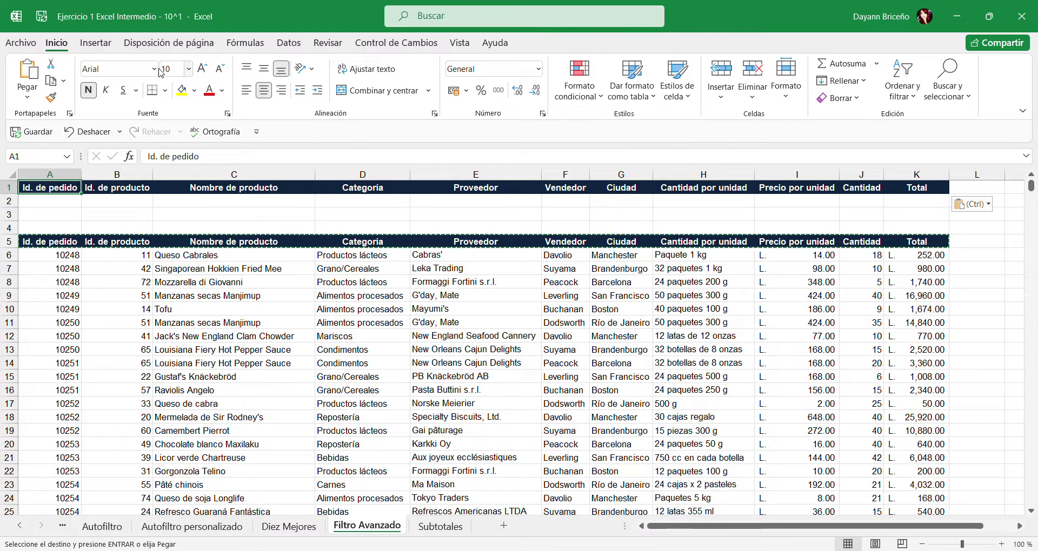
# Copy the seller names from F6 and F7 into the Vendedor criteria cells F2 and F3
pyautogui.click(582, 261)
pyautogui.hotkey('ctrl', 'c')
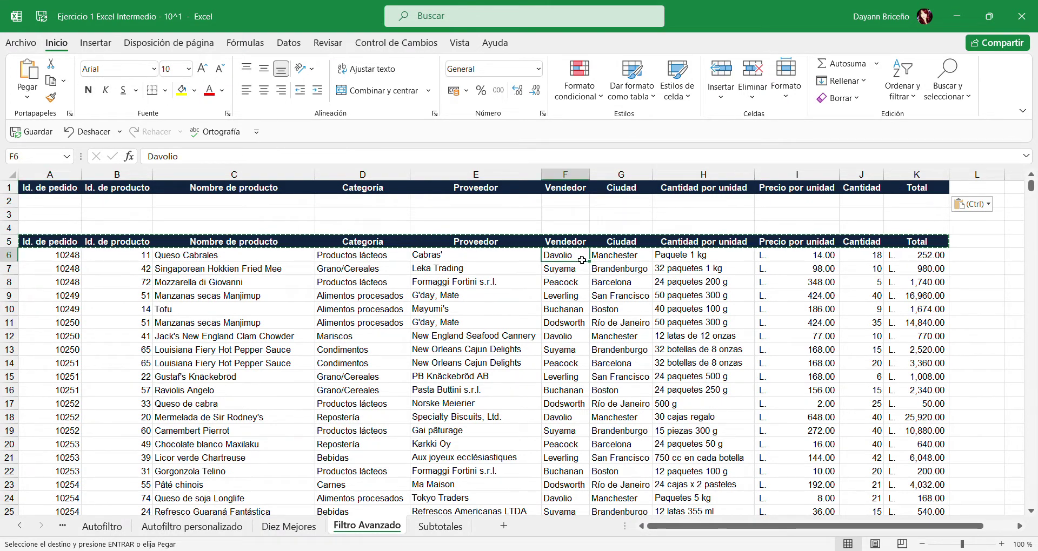
pyautogui.click(552, 208)
pyautogui.hotkey('ctrl', 'v')
pyautogui.click(562, 270)
pyautogui.click(565, 216)
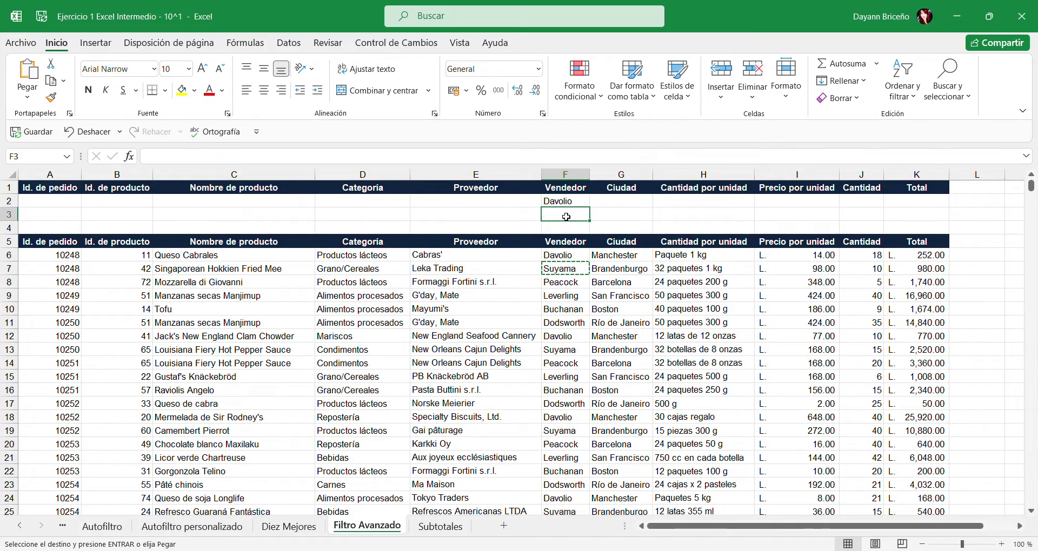
pyautogui.hotkey('ctrl', 'v')
pyautogui.click(572, 304)
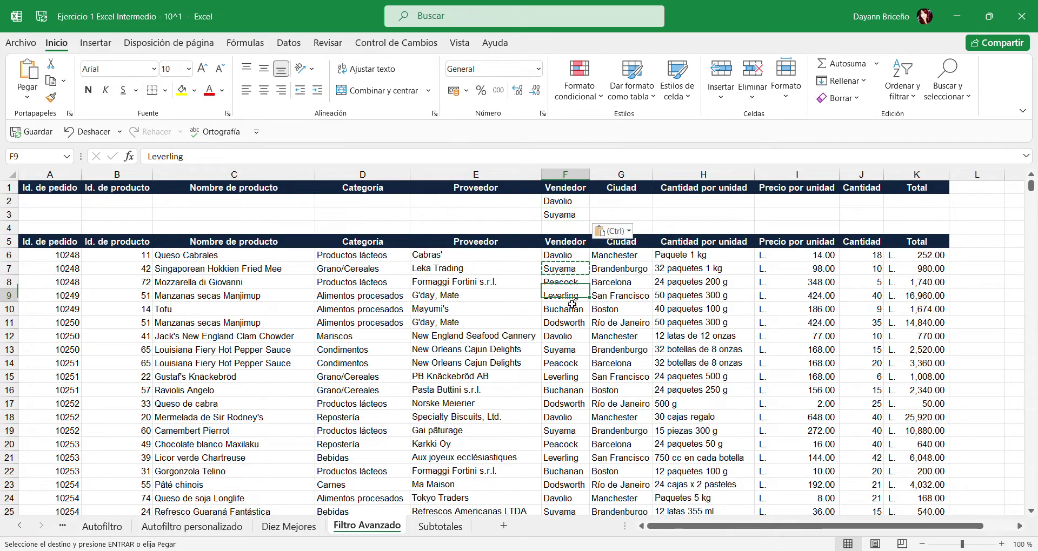
# Insert the > and < symbols into the Total criteria cell K2 and clear them out of the cell
pyautogui.click(577, 176)
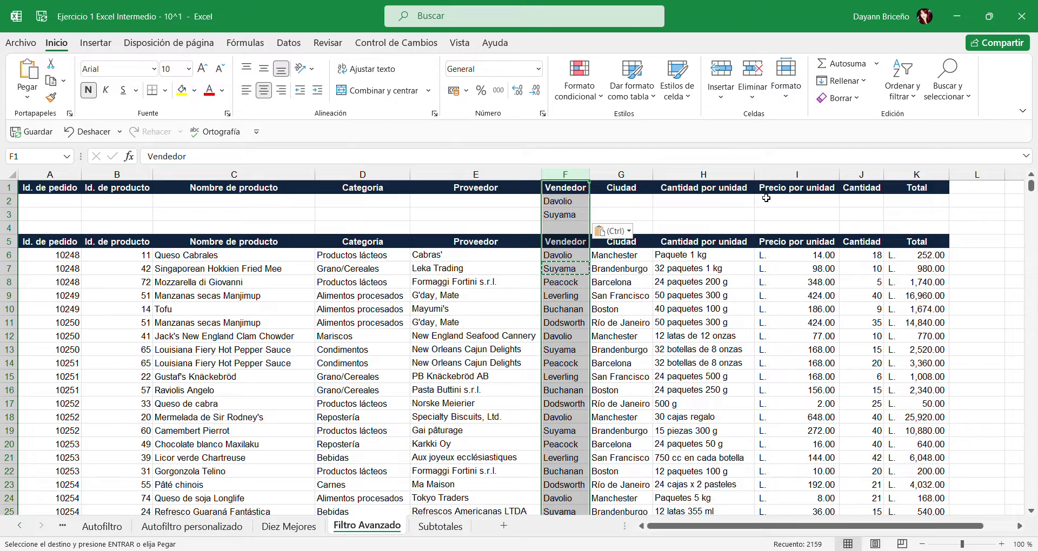
pyautogui.click(913, 206)
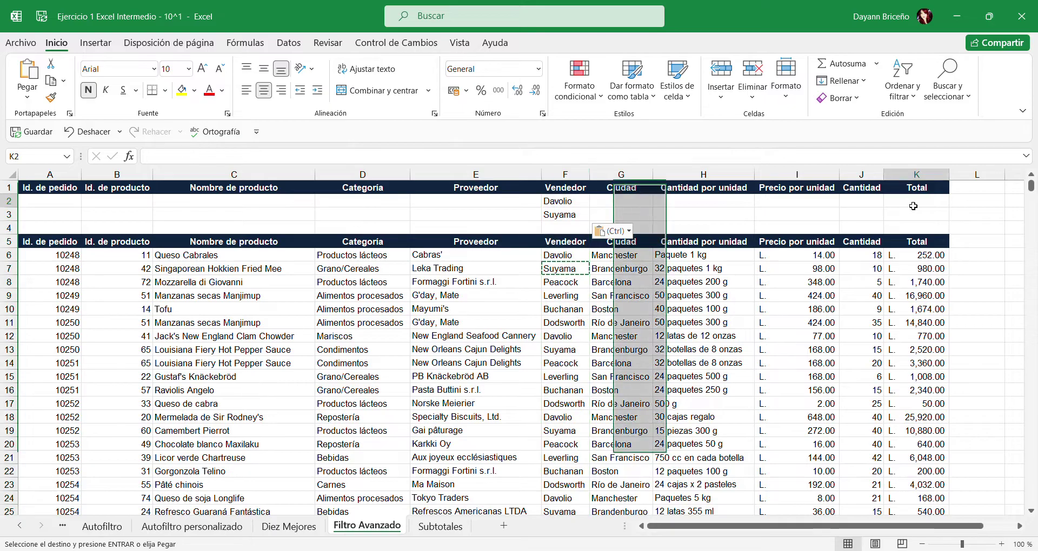
pyautogui.click(96, 43)
pyautogui.click(919, 96)
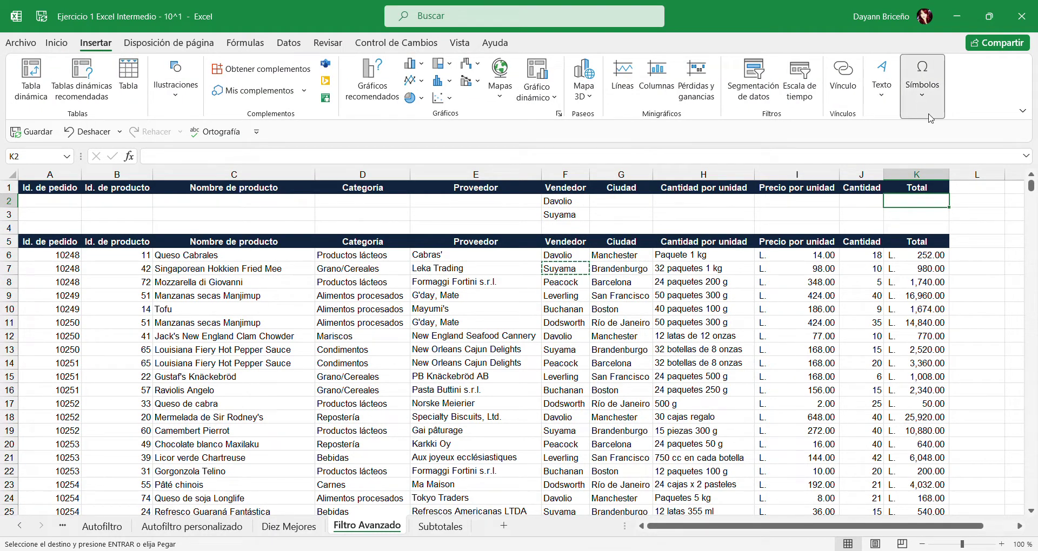
pyautogui.click(959, 147)
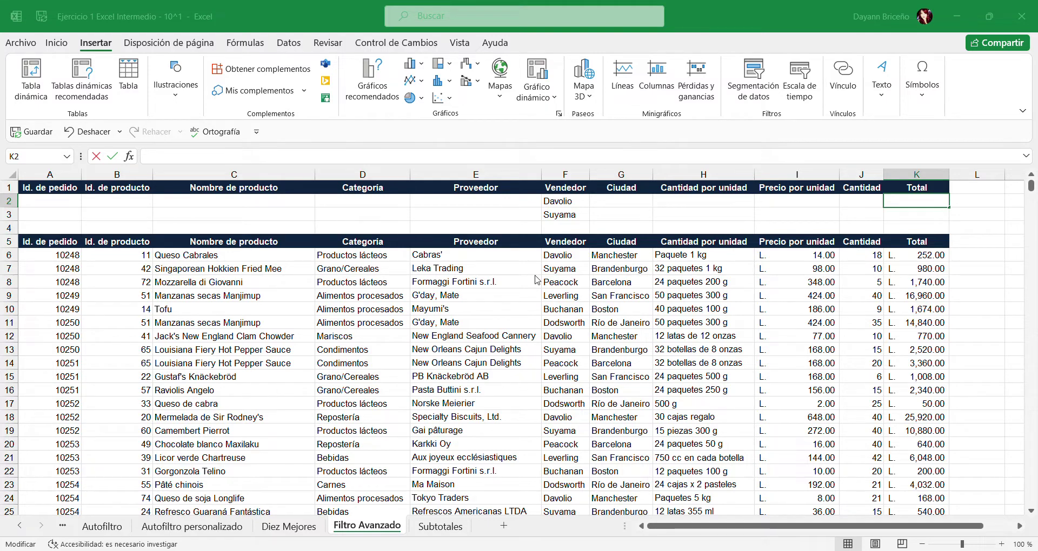
pyautogui.write('><')
pyautogui.moveTo(899, 211); pyautogui.dragTo(857, 214)
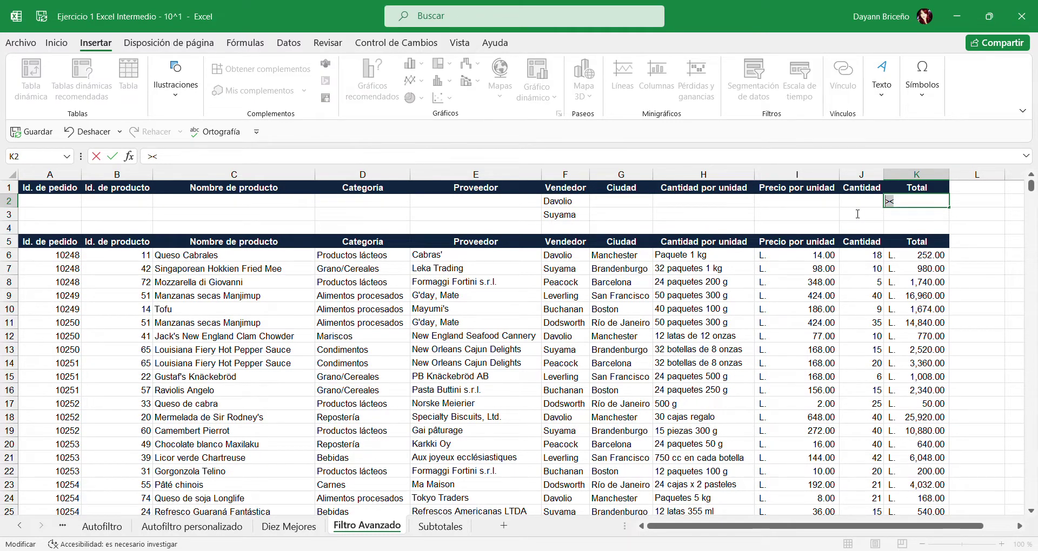
pyautogui.press('BackSpace')
# Check the Filtro Avanzado conditions on the Instrucciones sheet and enter <=5000 as the Total criterion in K2 of the Filtro Avanzado sheet
pyautogui.click(20, 526)
pyautogui.click(20, 527)
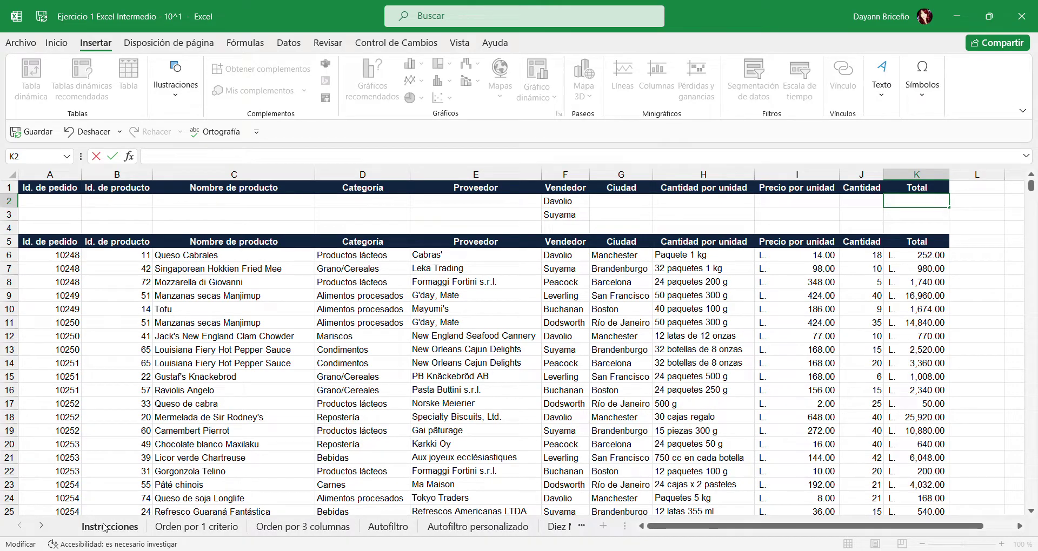
pyautogui.click(105, 527)
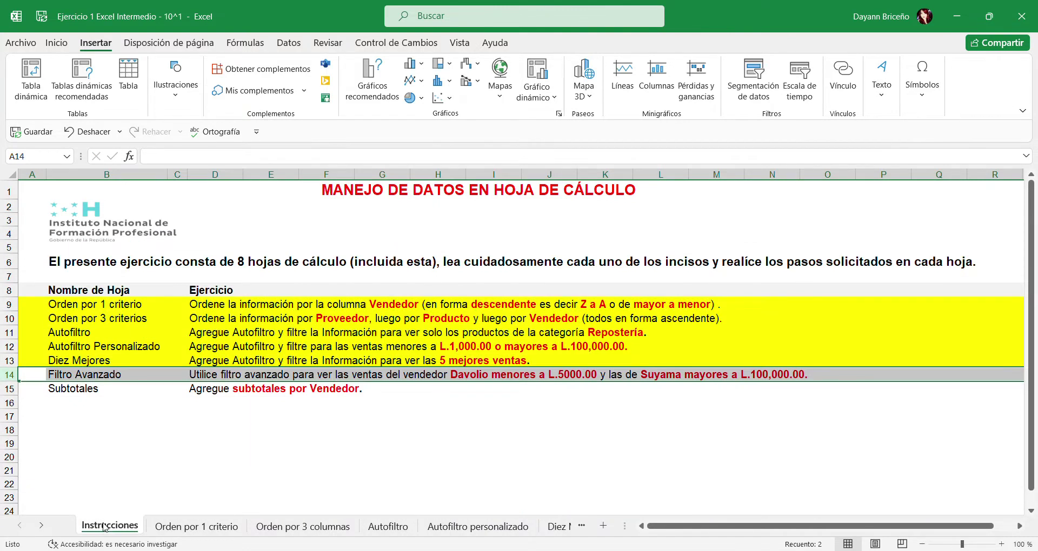
pyautogui.click(559, 528)
pyautogui.click(559, 528)
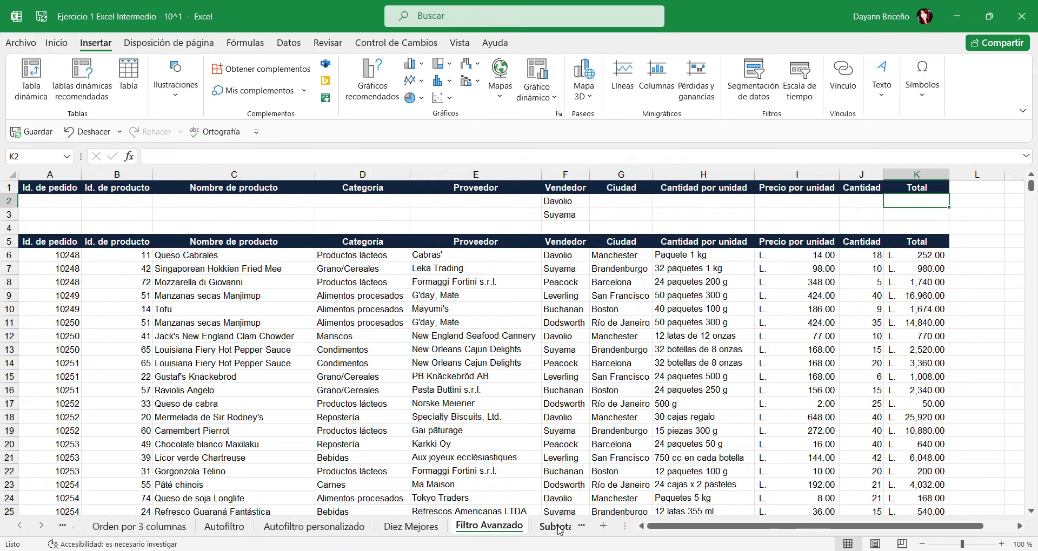
pyautogui.click(557, 529)
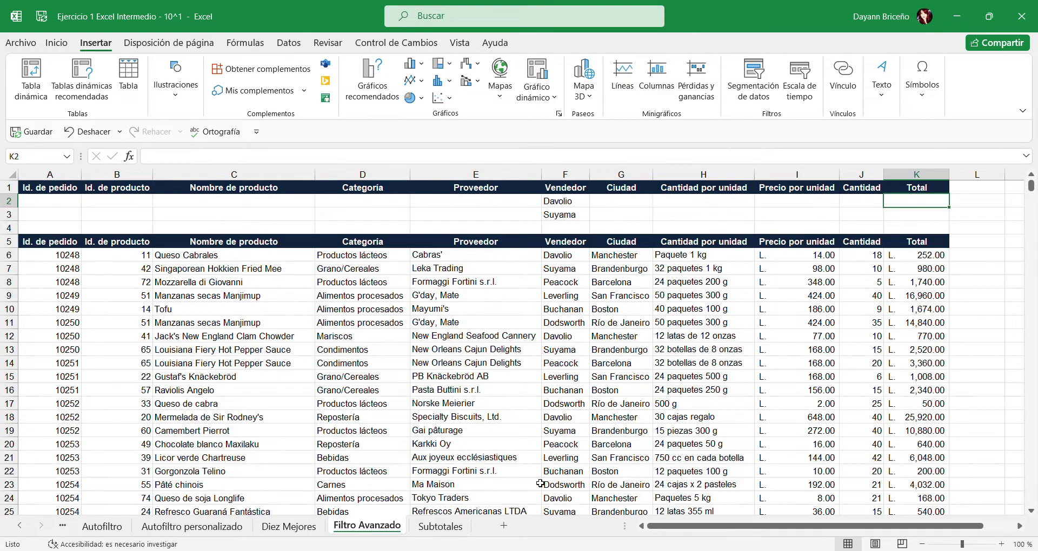
pyautogui.doubleClick(899, 207)
pyautogui.write('><')
pyautogui.click(897, 210)
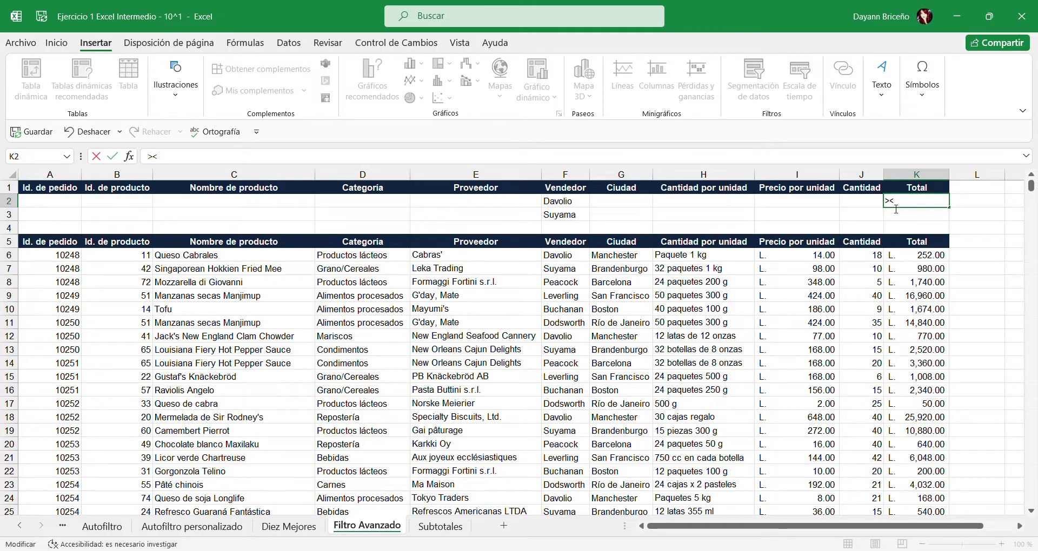
pyautogui.write('=5000')
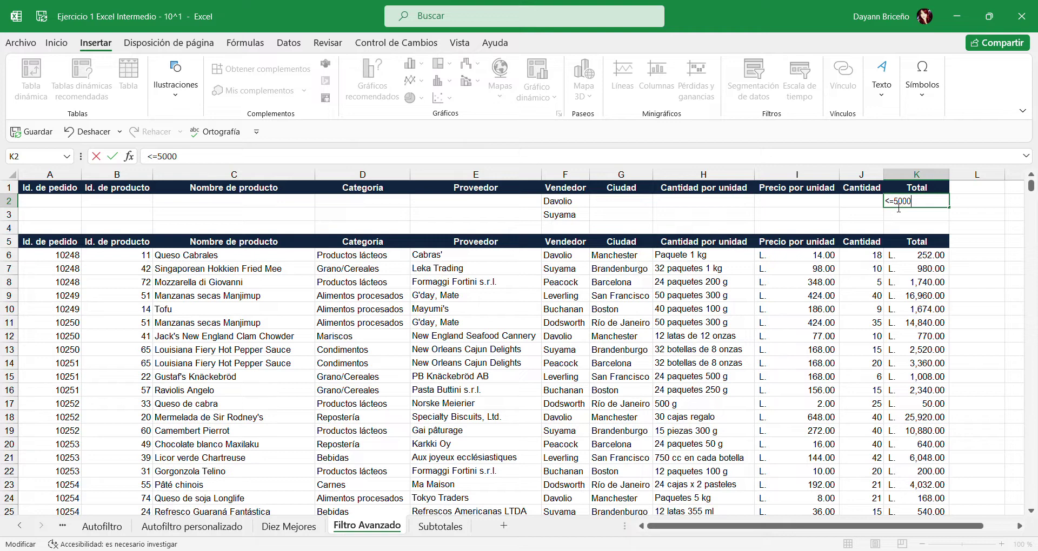
pyautogui.press('Return')
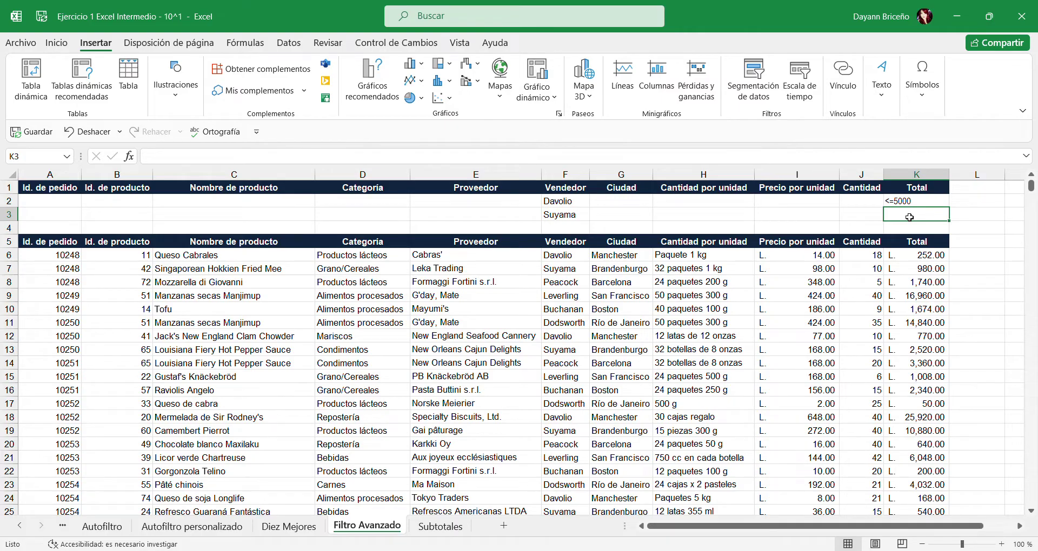
# Enter >=1000 as the second seller's Total criterion in K3
pyautogui.write('>')
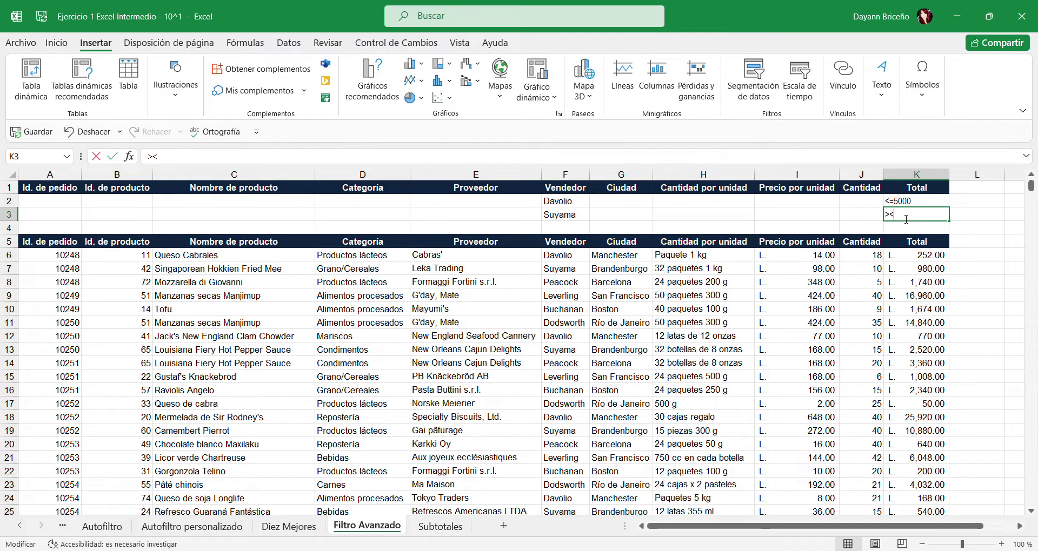
pyautogui.write('=1000')
pyautogui.press('Return')
# Review the Filtro Avanzado exercise conditions on the Instrucciones sheet and return to the Filtro Avanzado sheet
pyautogui.click(18, 527)
pyautogui.click(19, 526)
pyautogui.click(111, 527)
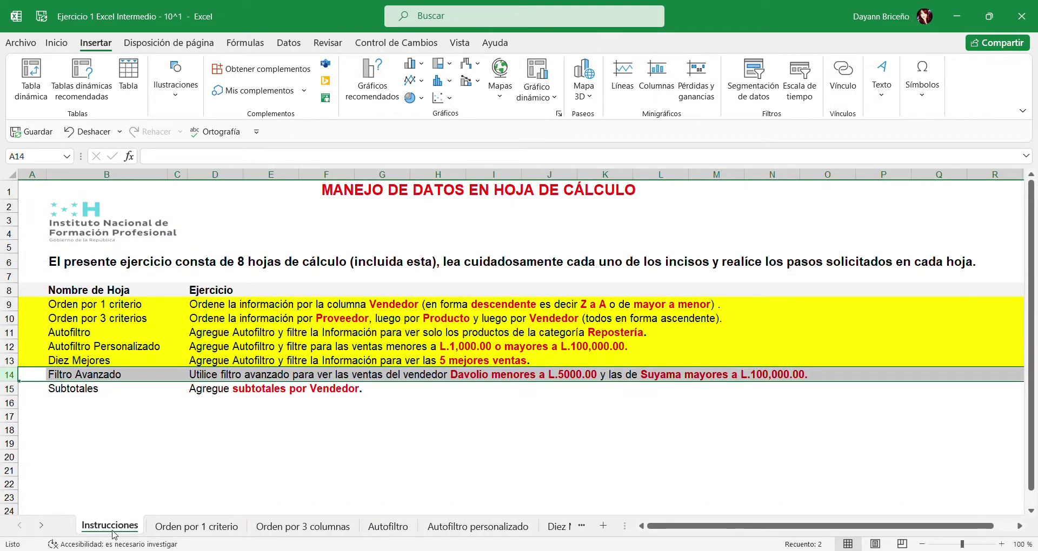
pyautogui.click(42, 526)
pyautogui.click(42, 526)
pyautogui.click(42, 527)
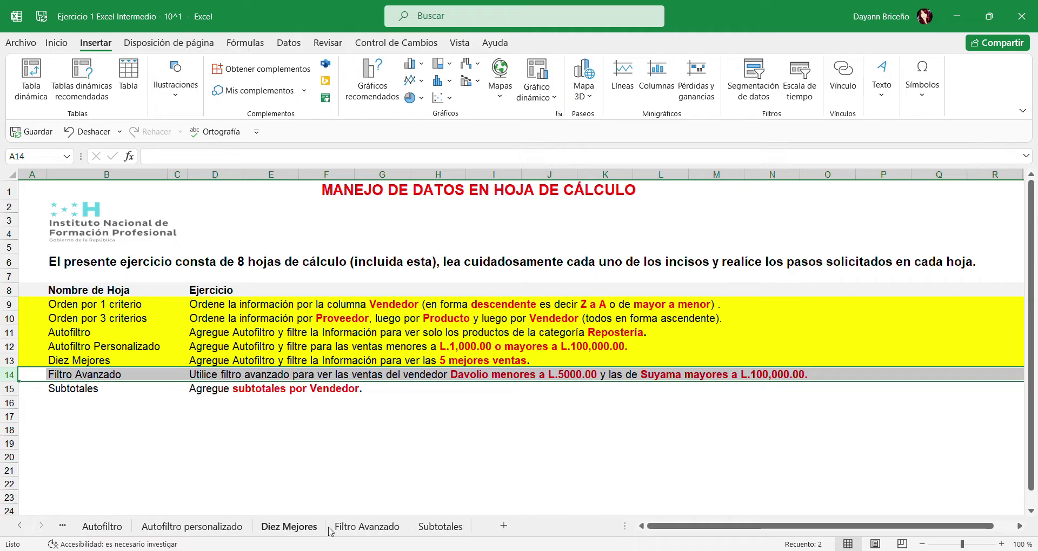
pyautogui.click(330, 529)
# Remove the equals signs from both Total criteria so that K2 reads <5000 and K3 reads >1000
pyautogui.click(902, 203)
pyautogui.doubleClick(901, 203)
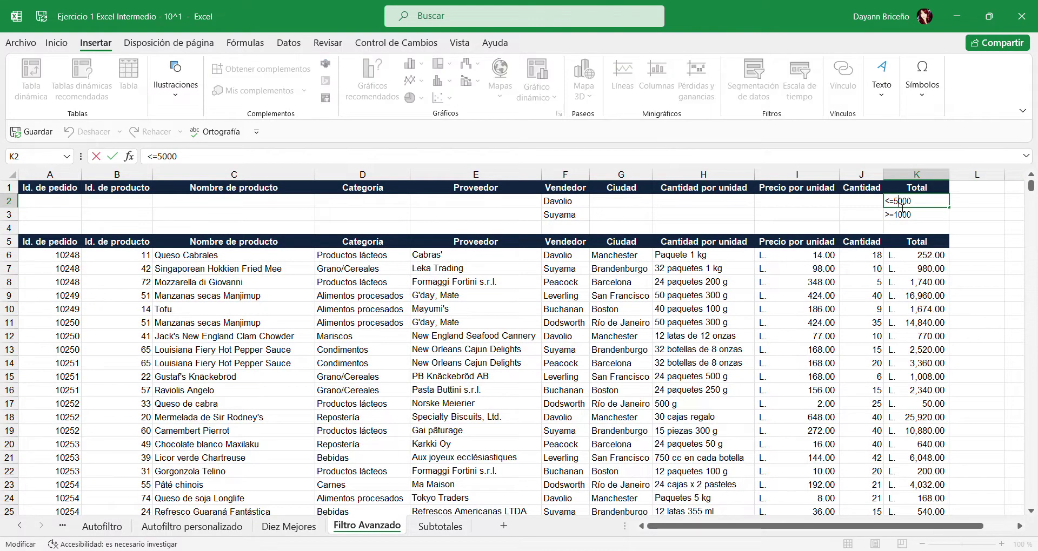
pyautogui.press('BackSpace')
pyautogui.doubleClick(900, 211)
pyautogui.press('Left')
pyautogui.press('Left')
pyautogui.press('BackSpace')
pyautogui.press('Return')
pyautogui.click(896, 205)
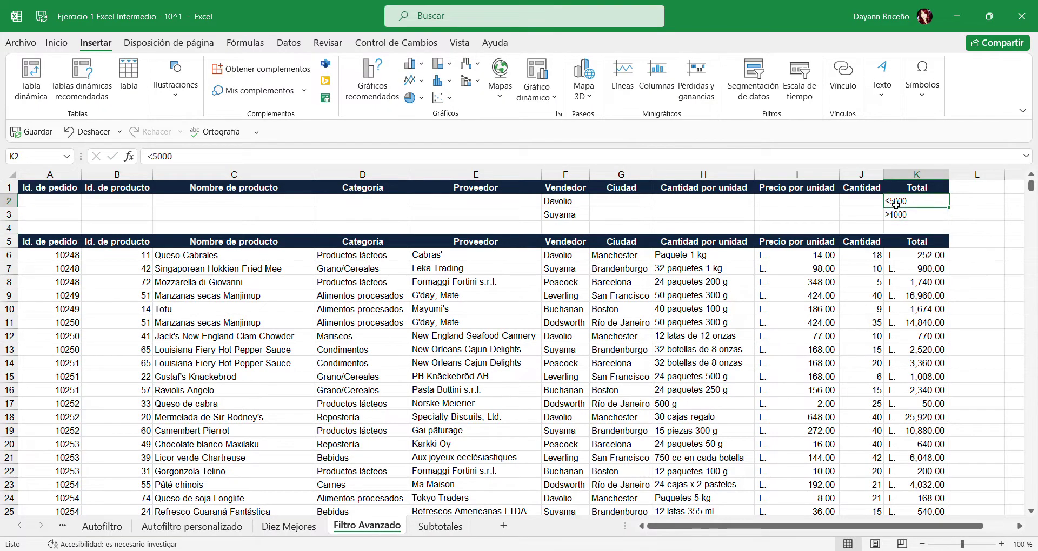
# Correct the second seller's Total criterion in K3 to >100000
pyautogui.click(896, 220)
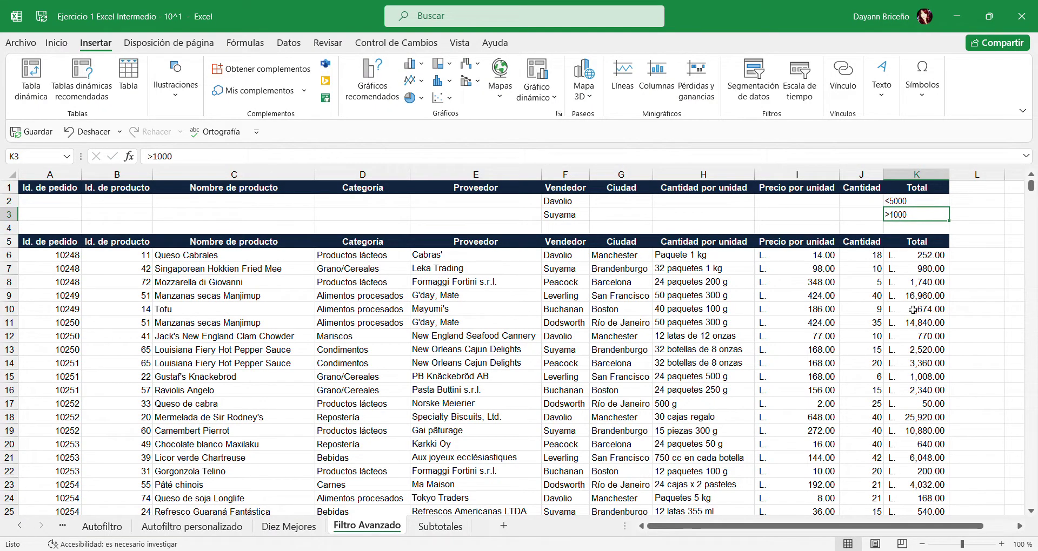
pyautogui.doubleClick(912, 215)
pyautogui.write('0')
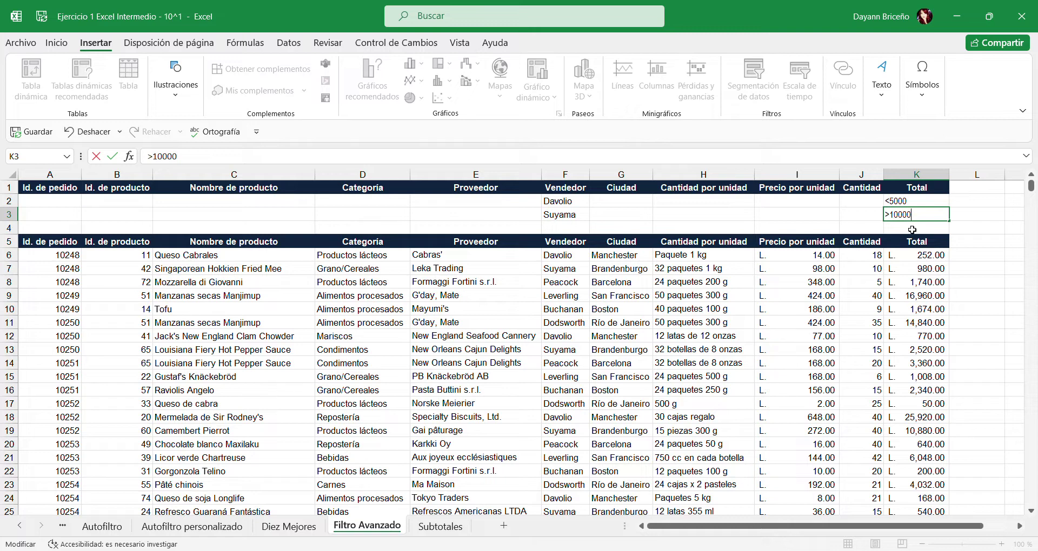
pyautogui.write('0')
pyautogui.press('Return')
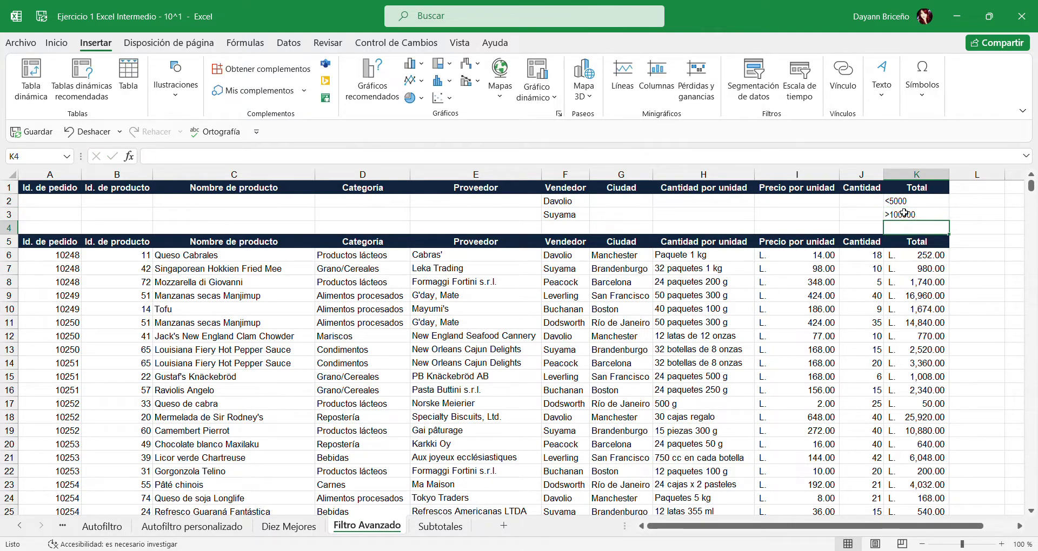
# Select the whole sales list A5:K2160 including its header row and start an Advanced Filter on it
pyautogui.moveTo(63, 244); pyautogui.dragTo(919, 485)
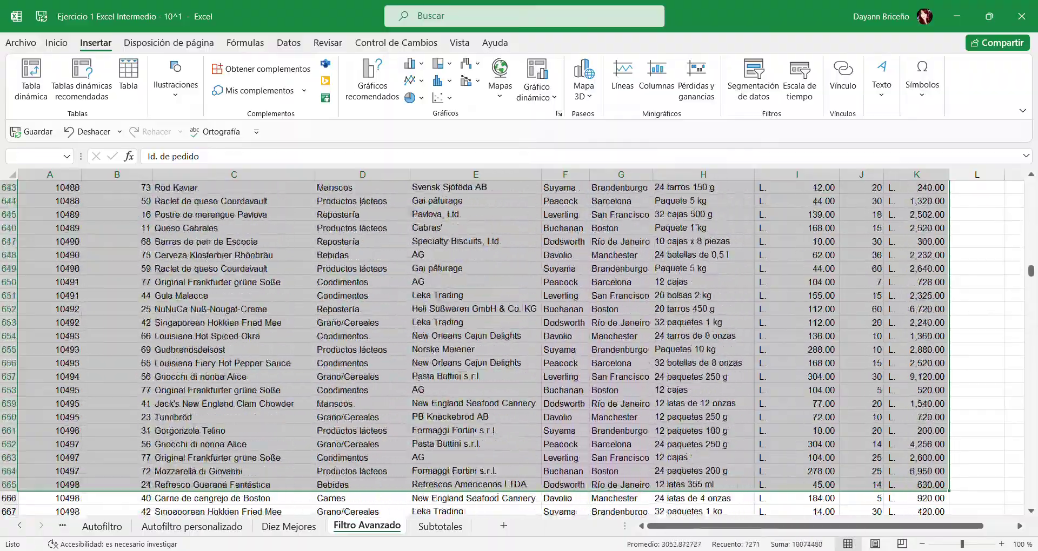
pyautogui.moveTo(919, 485); pyautogui.dragTo(919, 485)
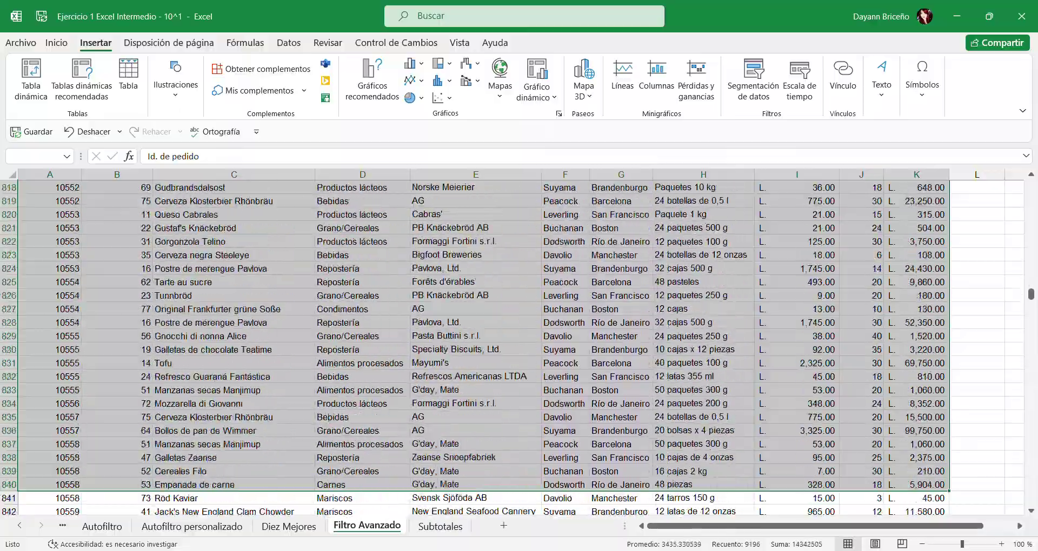
pyautogui.moveTo(919, 485); pyautogui.dragTo(887, 485)
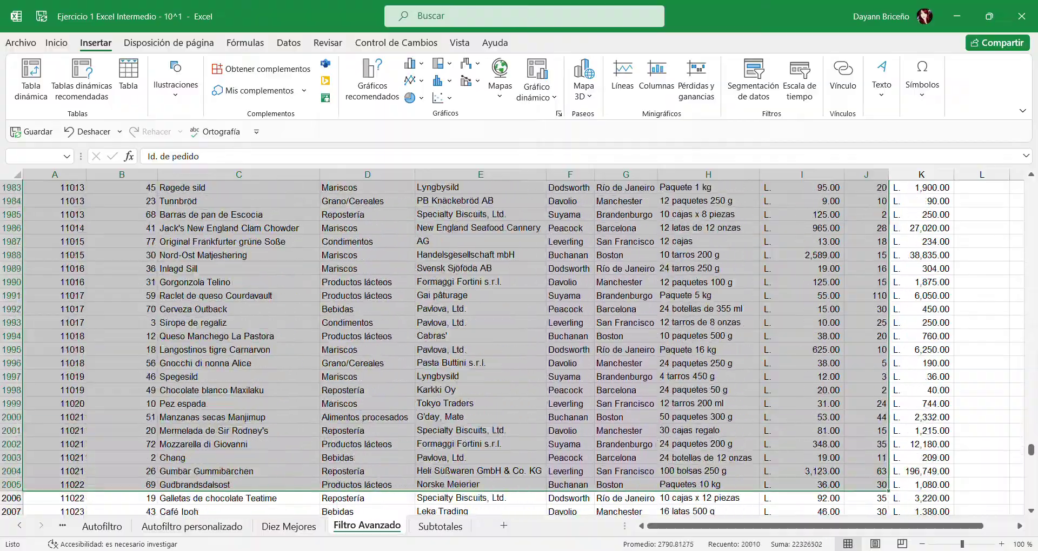
pyautogui.moveTo(870, 550); pyautogui.dragTo(925, 549)
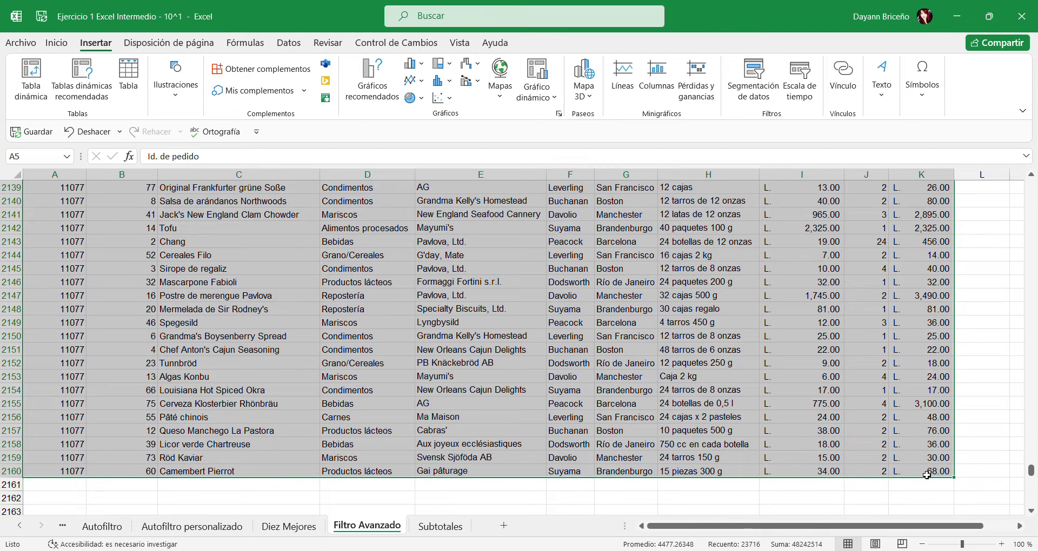
pyautogui.moveTo(1031, 471); pyautogui.dragTo(1029, 183)
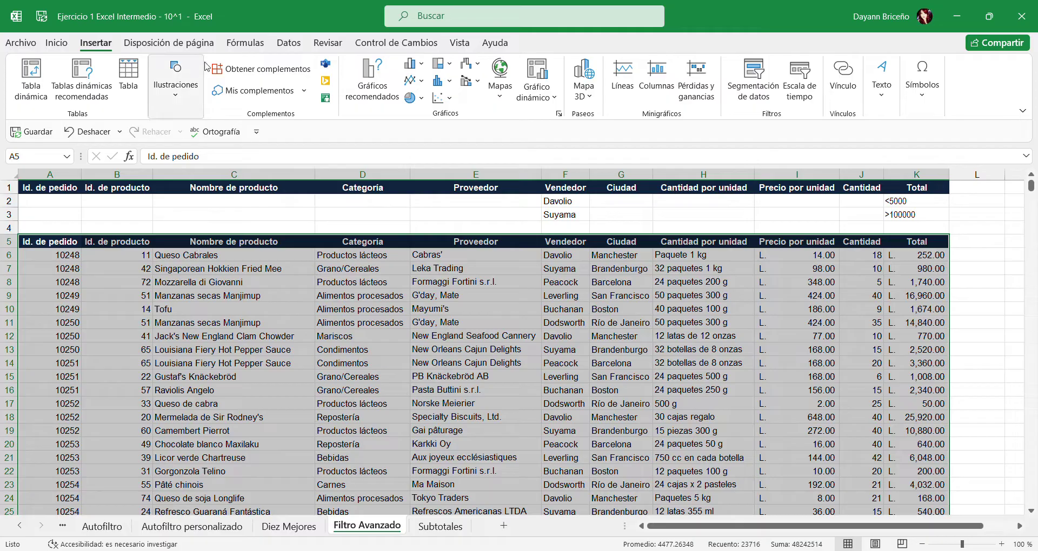
pyautogui.click(289, 43)
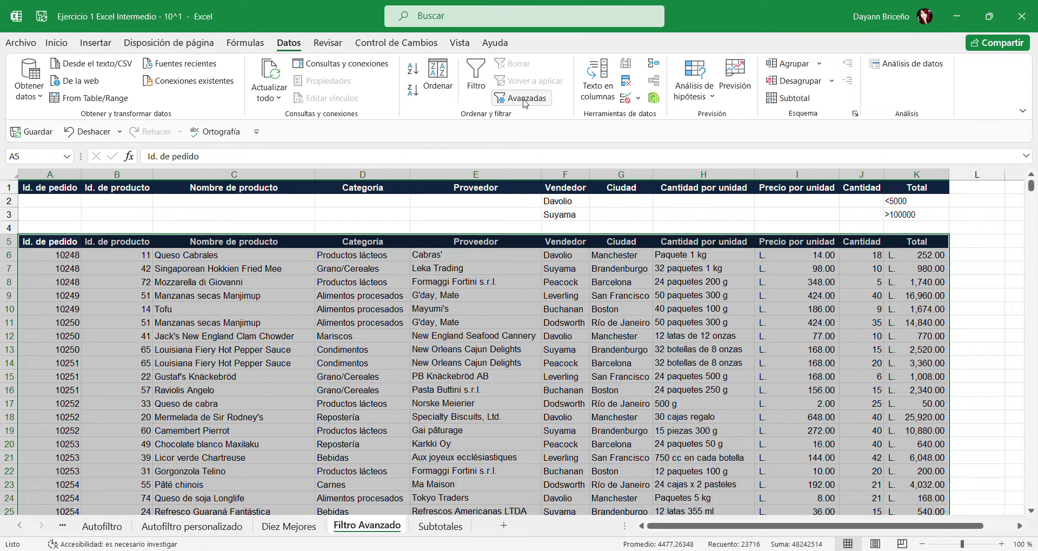
pyautogui.click(523, 100)
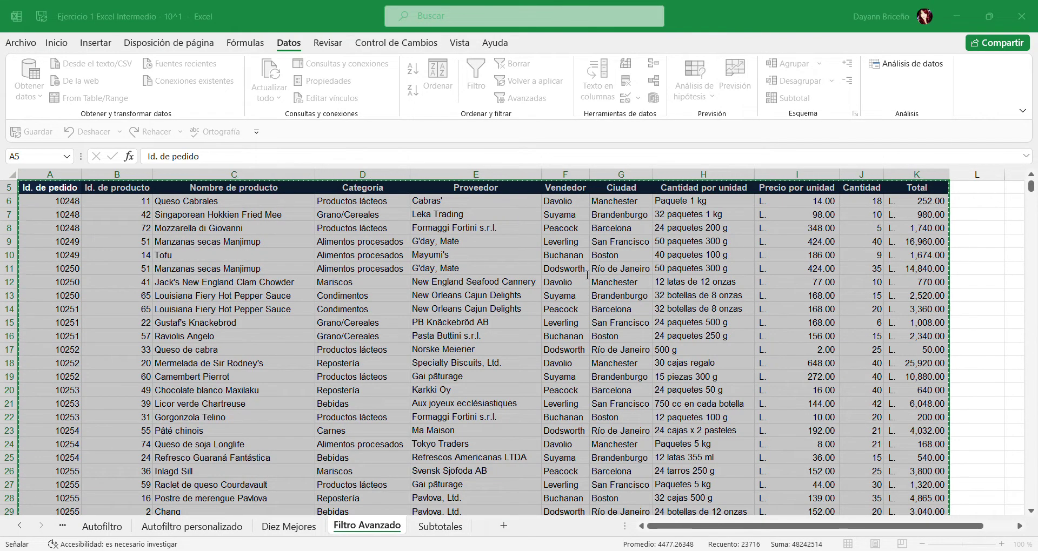
# Set A1:K3 as the criteria range and apply the advanced filter to the list in place
pyautogui.scroll(2, 587, 277)
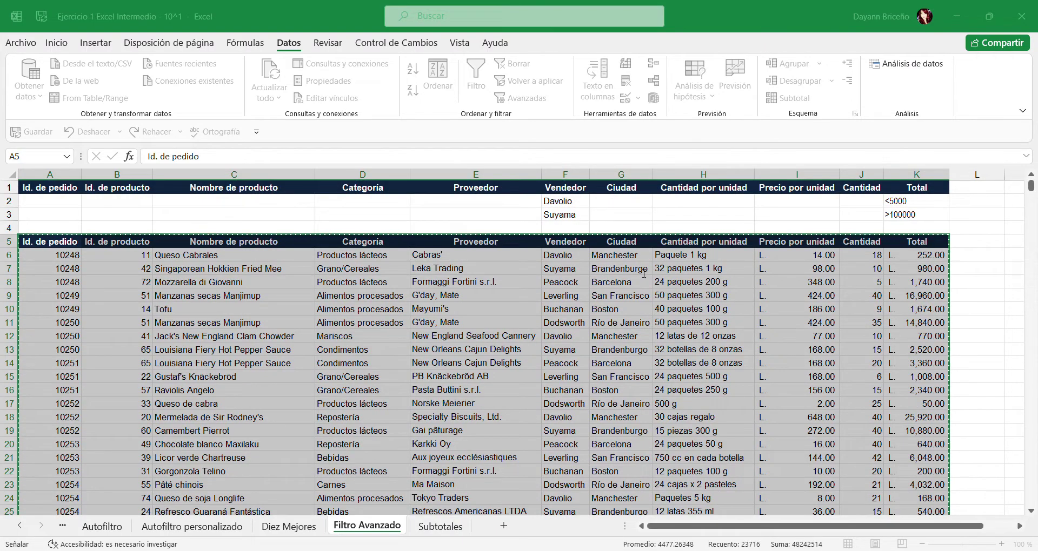
pyautogui.click(672, 270)
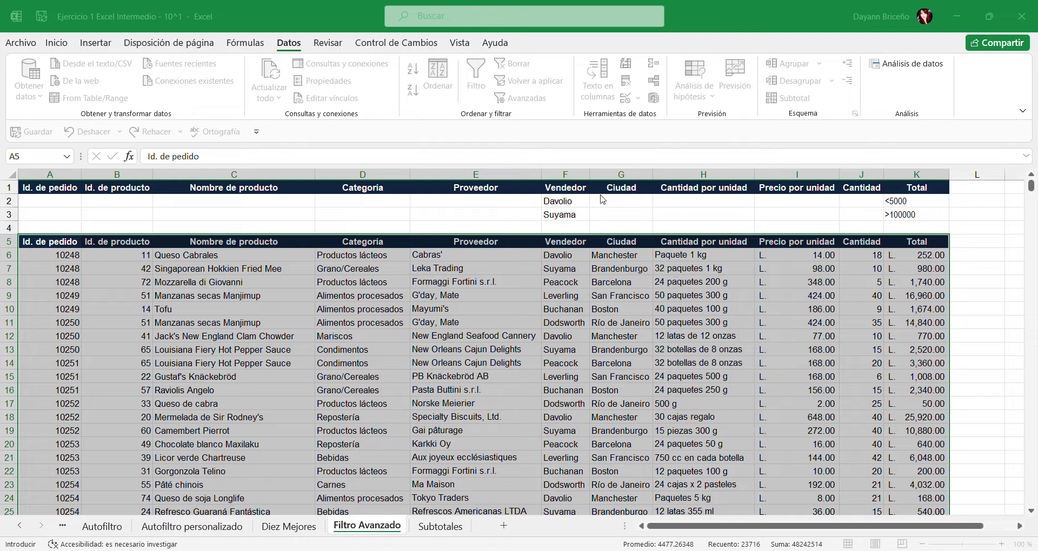
pyautogui.moveTo(53, 188); pyautogui.dragTo(136, 197)
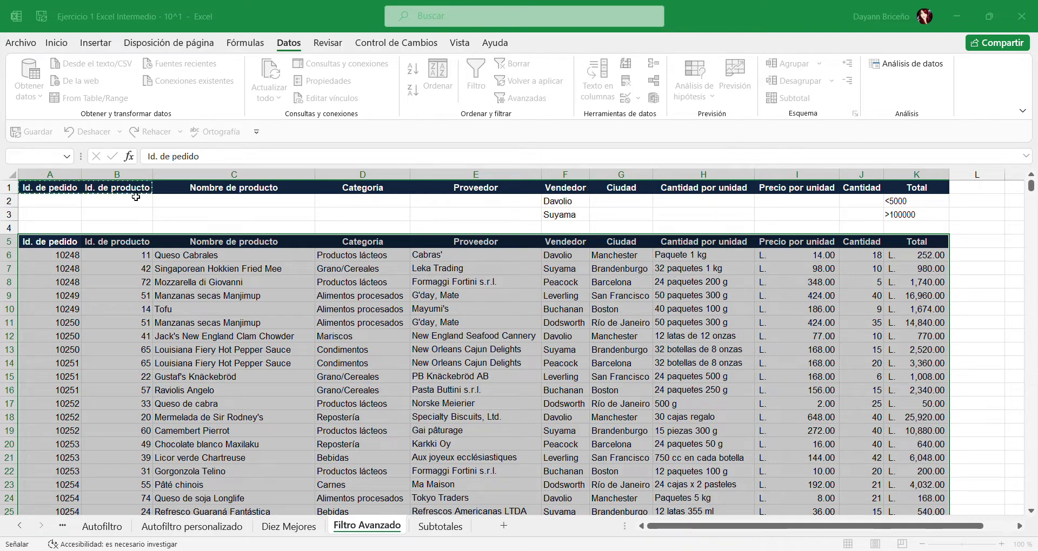
pyautogui.moveTo(767, 205); pyautogui.dragTo(899, 216)
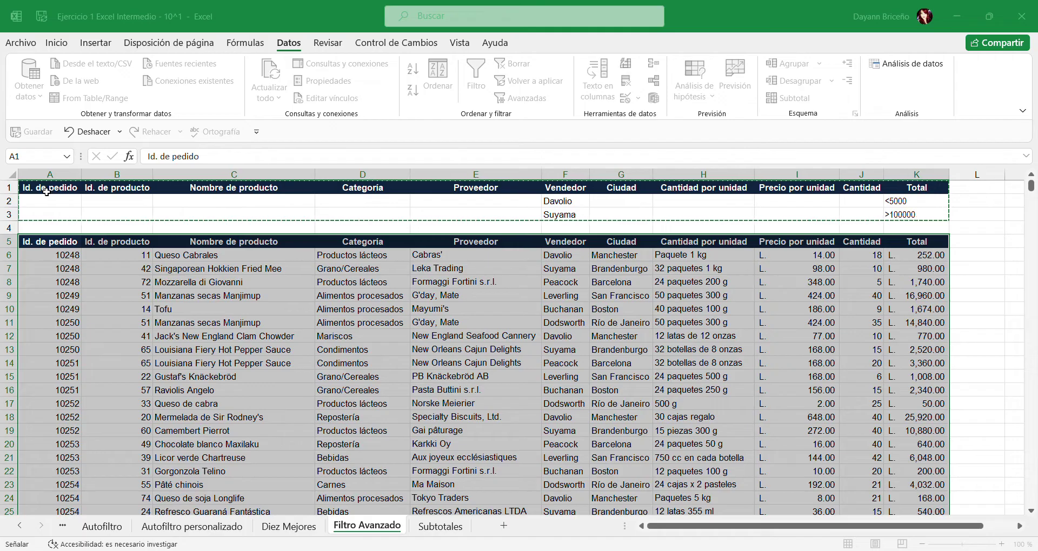
pyautogui.click(677, 206)
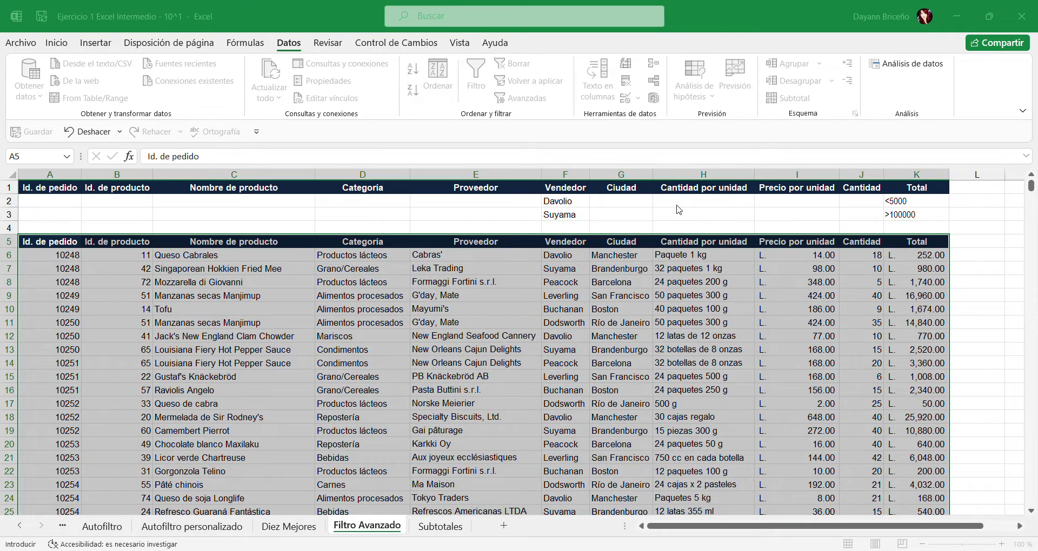
pyautogui.click(585, 331)
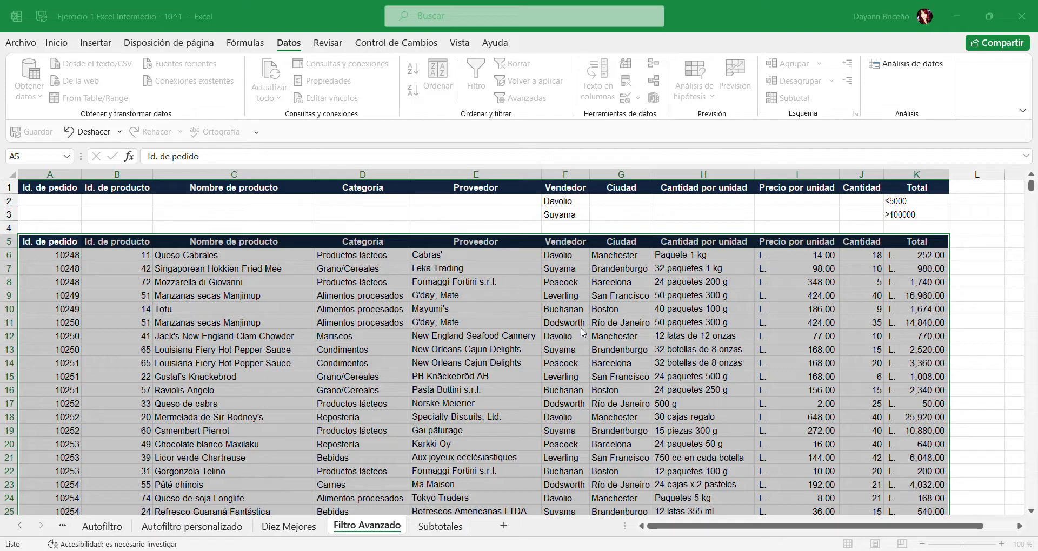
# Paste the screenshot of the Filtro avanzado dialog onto the sheet and examine its list and criteria ranges
pyautogui.hotkey('ctrl', 'v')
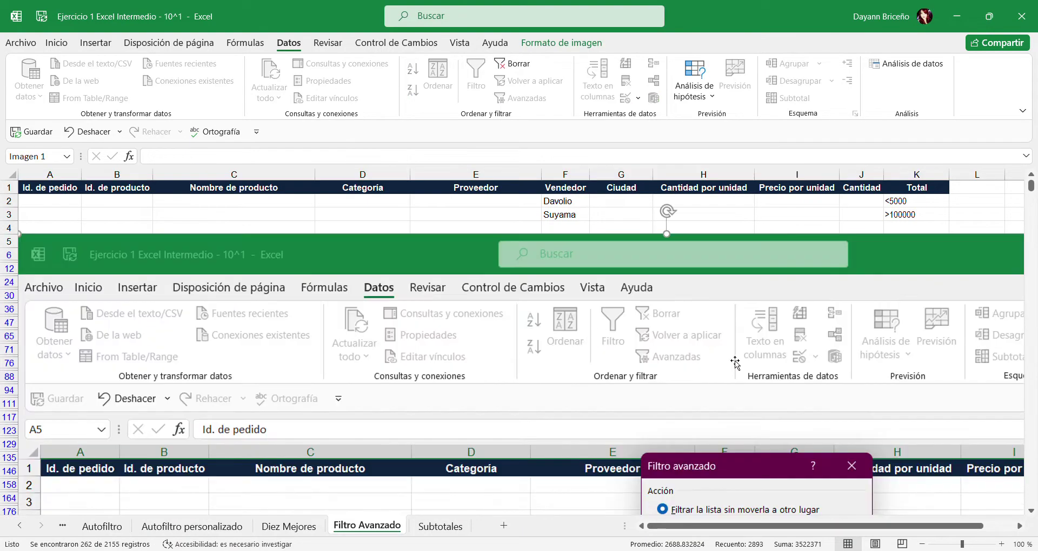
pyautogui.scroll(-3, 744, 448)
pyautogui.hscroll(1, 746, 454)
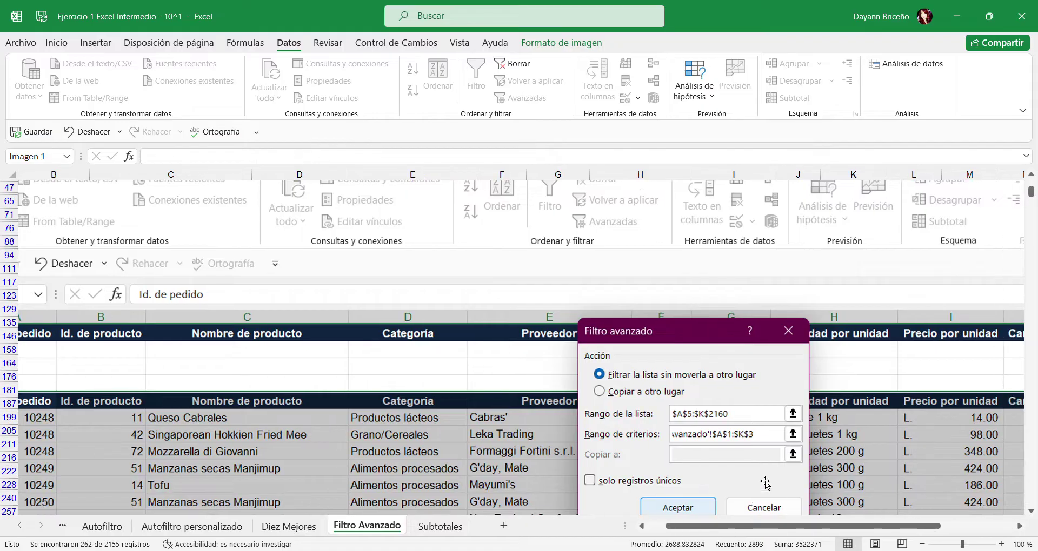
# Check the list and criteria ranges in the pasted Filtro avanzado screenshot and delete the picture from the sheet
pyautogui.scroll(-1, 738, 432)
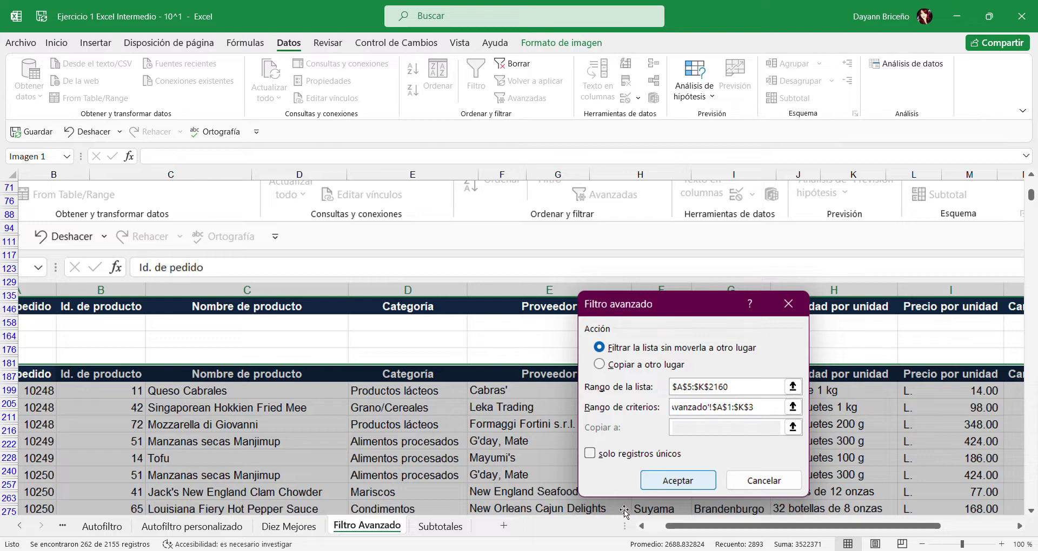
pyautogui.click(641, 526)
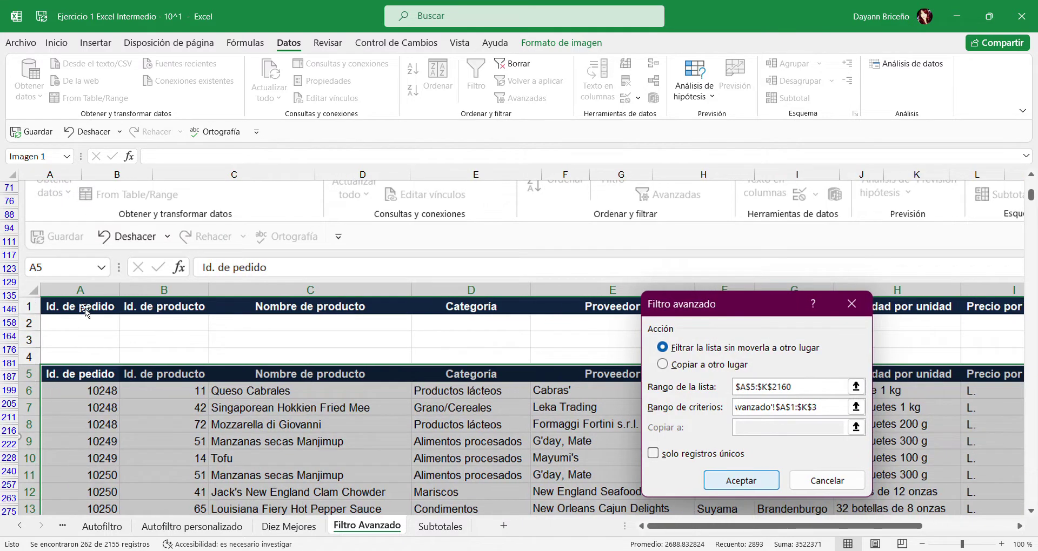
pyautogui.moveTo(732, 525); pyautogui.dragTo(816, 506)
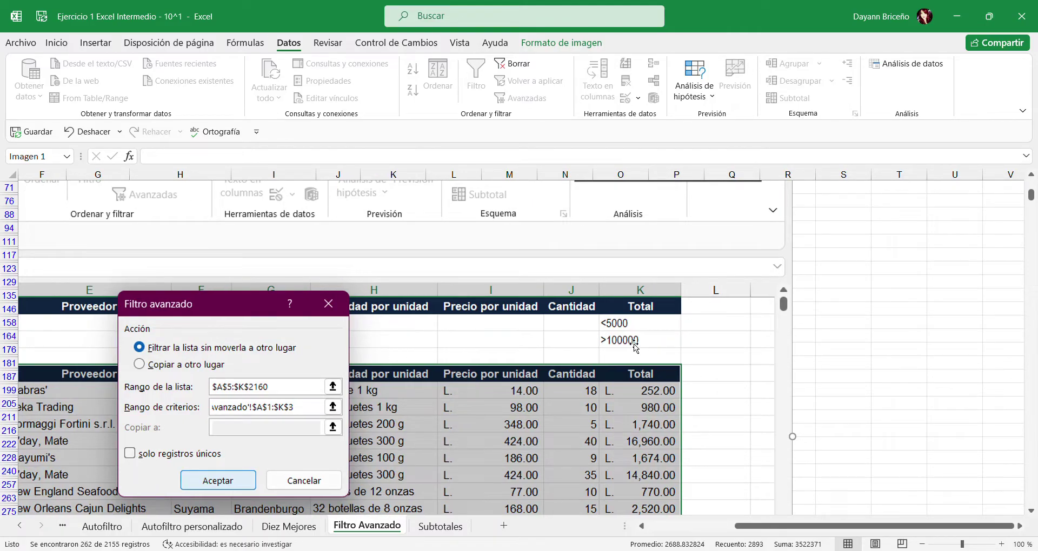
pyautogui.moveTo(758, 530); pyautogui.dragTo(690, 516)
pyautogui.scroll(-1, 708, 472)
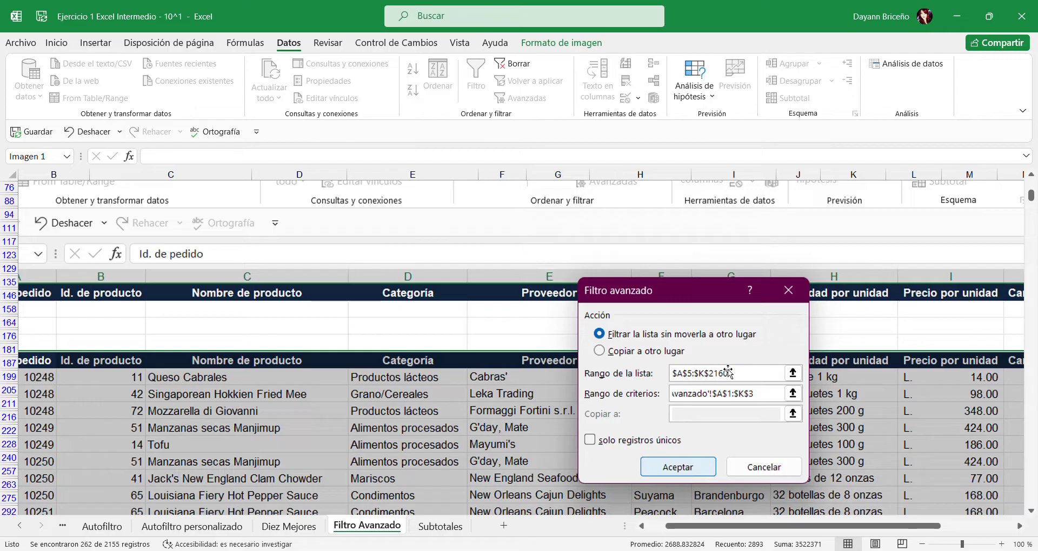
pyautogui.press('Delete')
pyautogui.scroll(10, 728, 373)
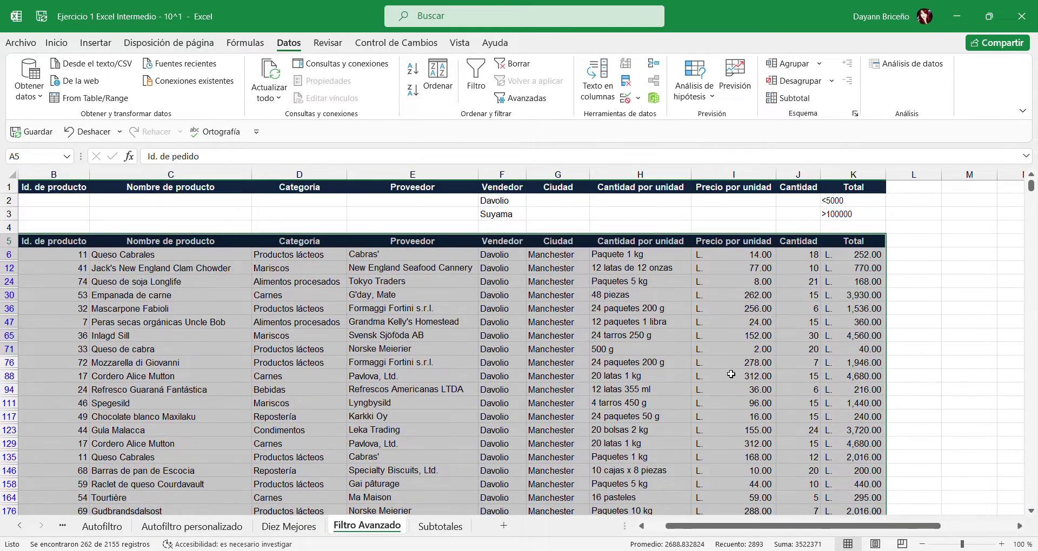
# Fill the Total column K and the Vendedor column F with yellow
pyautogui.click(878, 186)
pyautogui.click(56, 43)
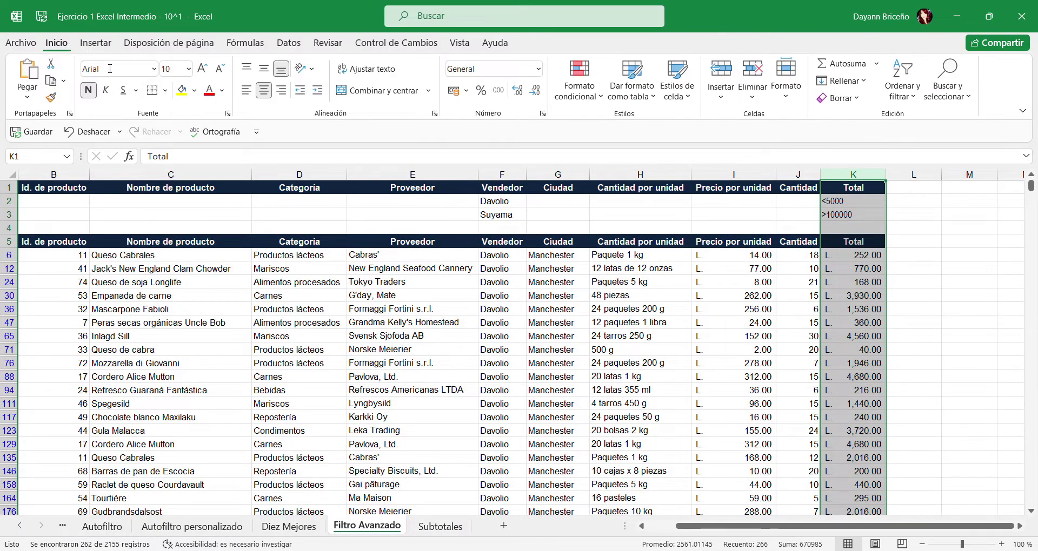
pyautogui.click(181, 92)
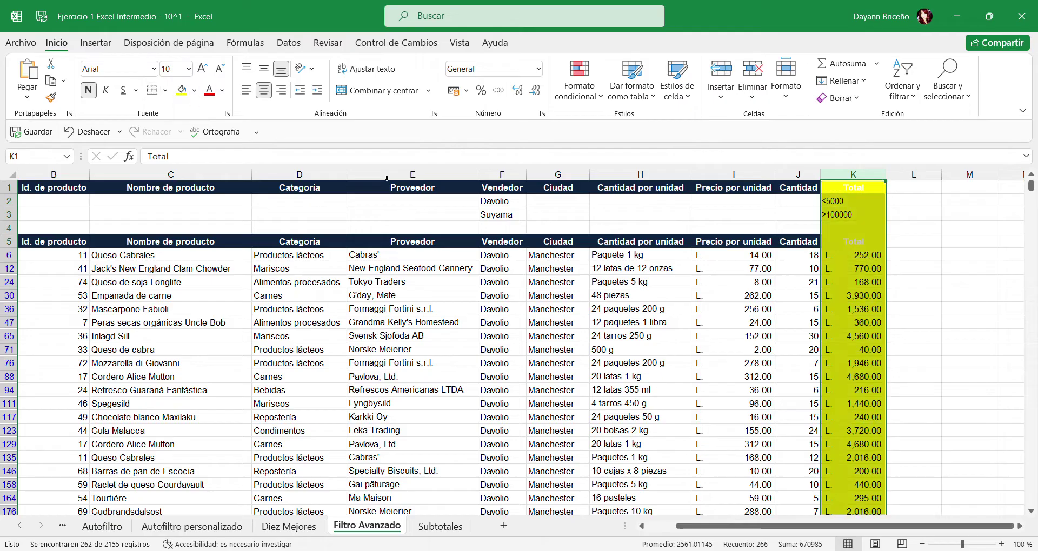
pyautogui.click(575, 186)
pyautogui.click(502, 186)
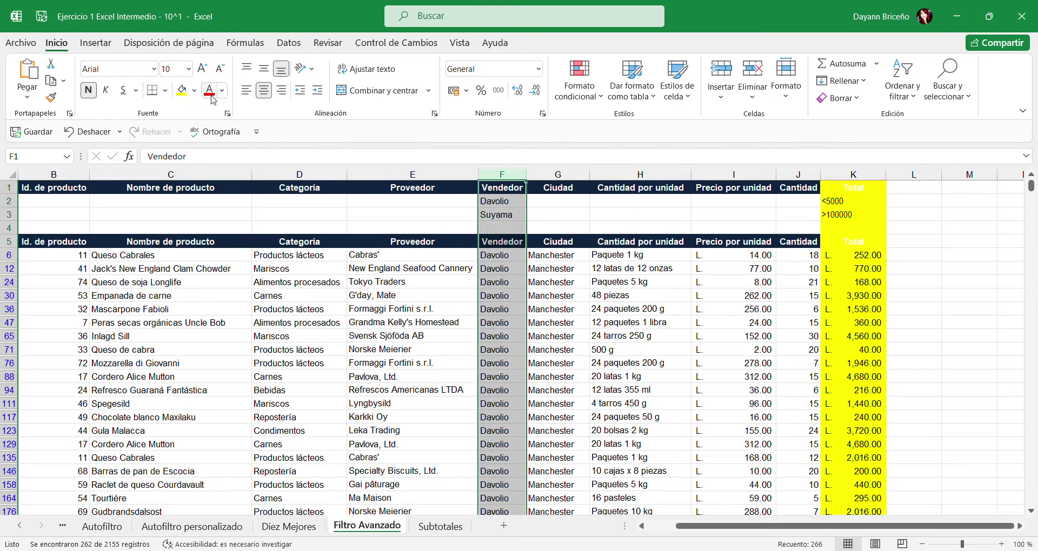
pyautogui.click(184, 93)
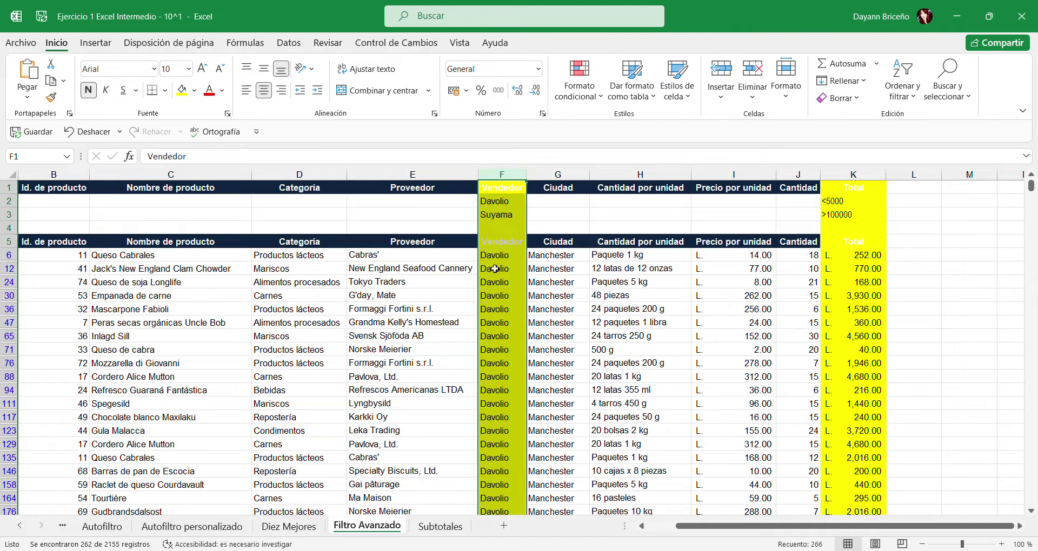
# Check the seller criteria in F2:F3 and the Total criteria in K2:K3
pyautogui.click(494, 202)
pyautogui.click(506, 215)
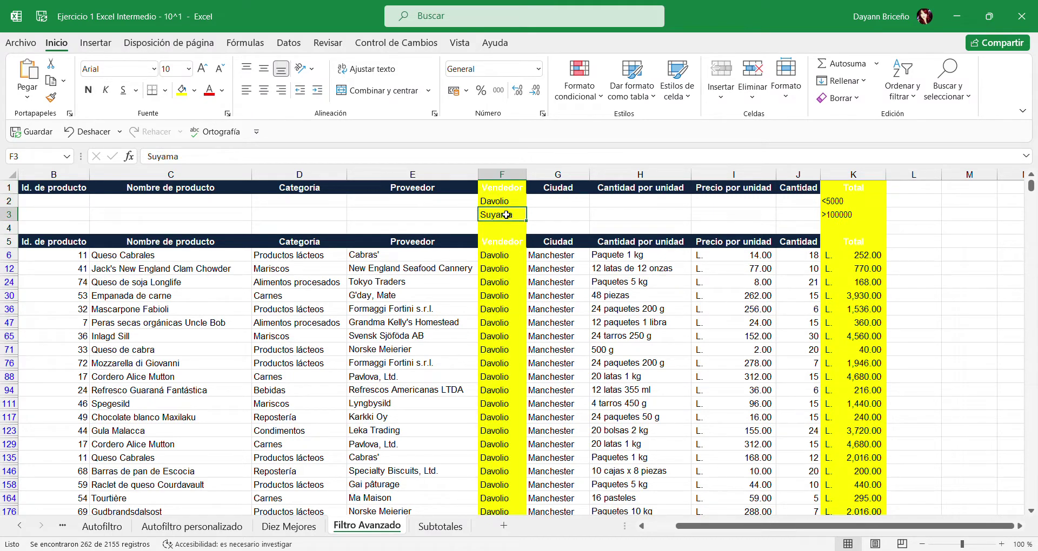
pyautogui.click(848, 201)
pyautogui.click(849, 216)
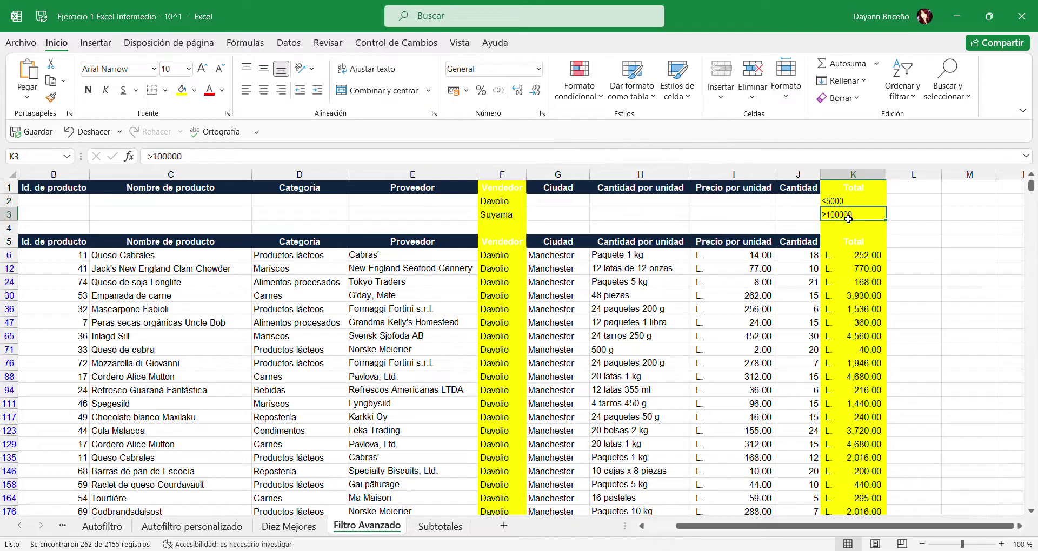
# Compare the filtered sellers and totals with the criteria, from row 6 down to the second seller's sale in row 457
pyautogui.click(518, 262)
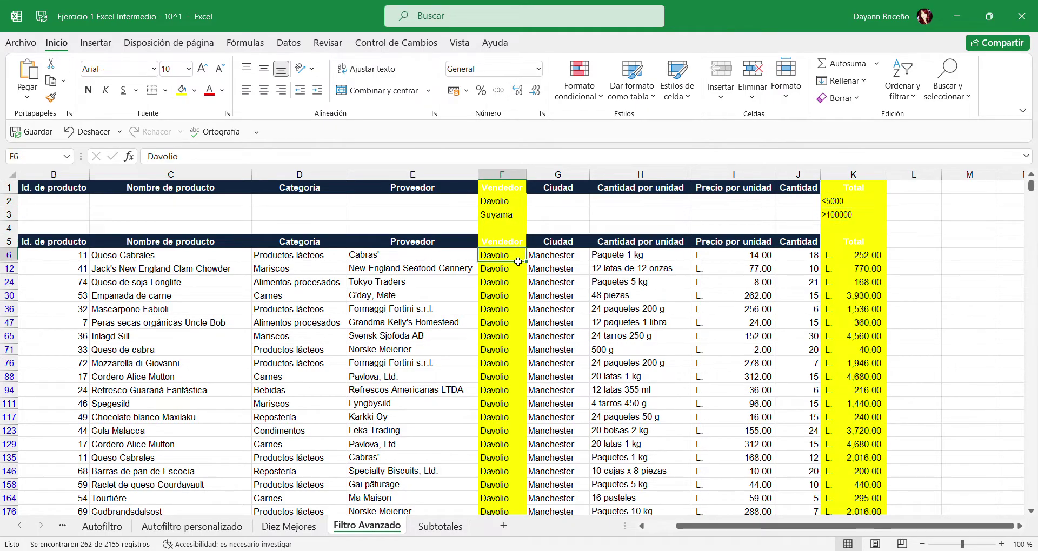
pyautogui.moveTo(859, 264); pyautogui.dragTo(865, 500)
pyautogui.scroll(4, 862, 432)
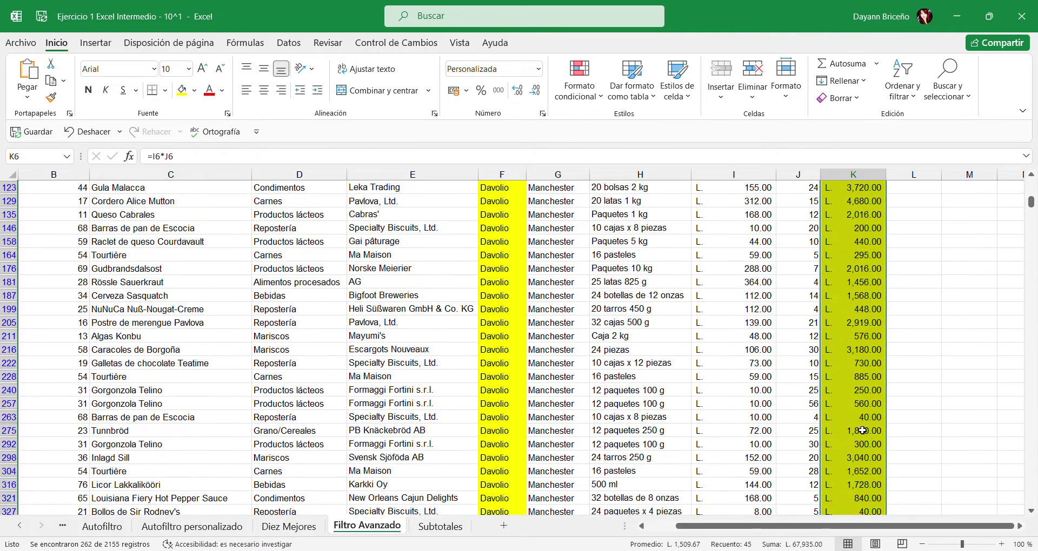
pyautogui.scroll(-9, 862, 429)
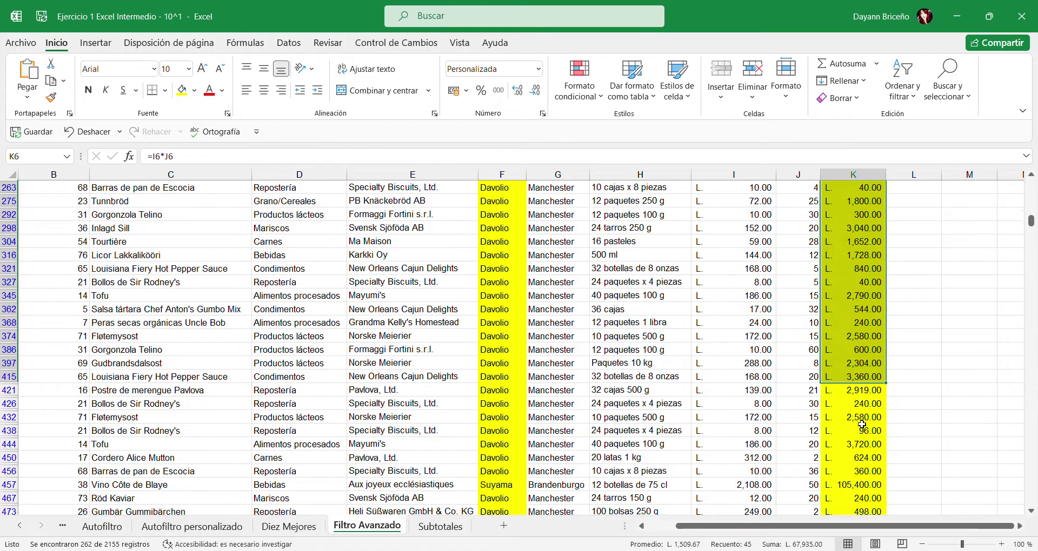
pyautogui.click(842, 421)
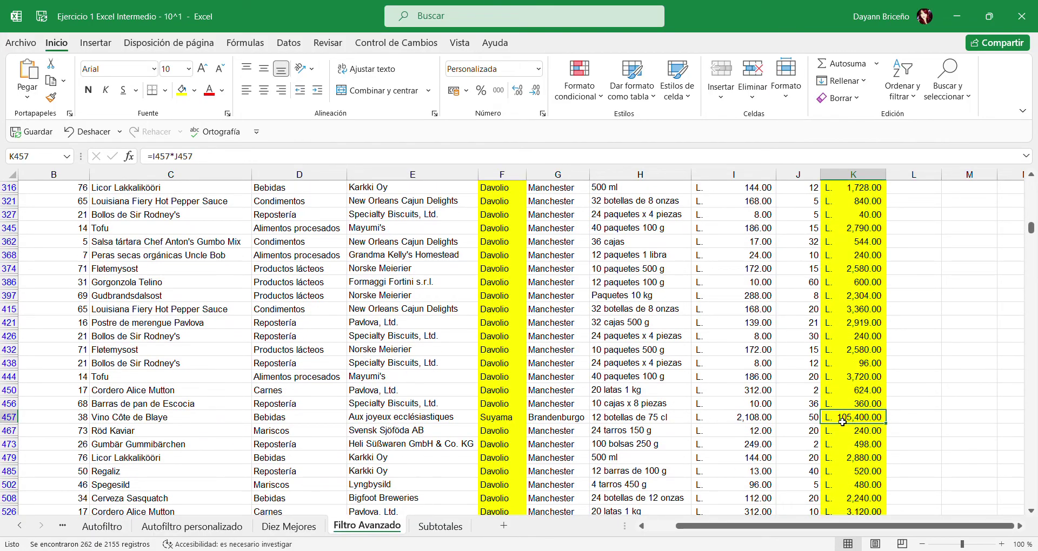
pyautogui.click(14, 423)
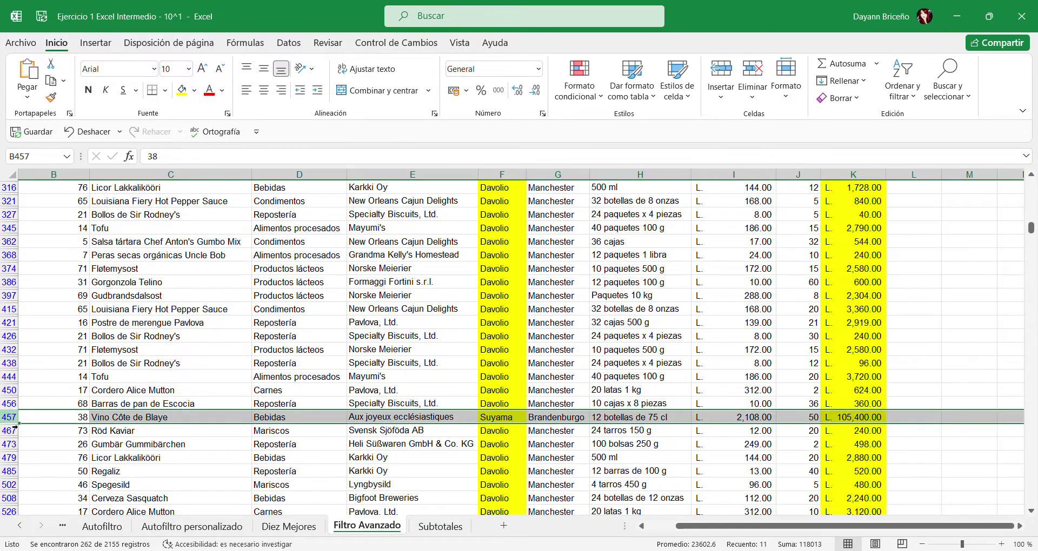
# Review the remaining filtered rows for the second seller's sales, including row 1606, and return to the criteria range
pyautogui.scroll(-8, 498, 418)
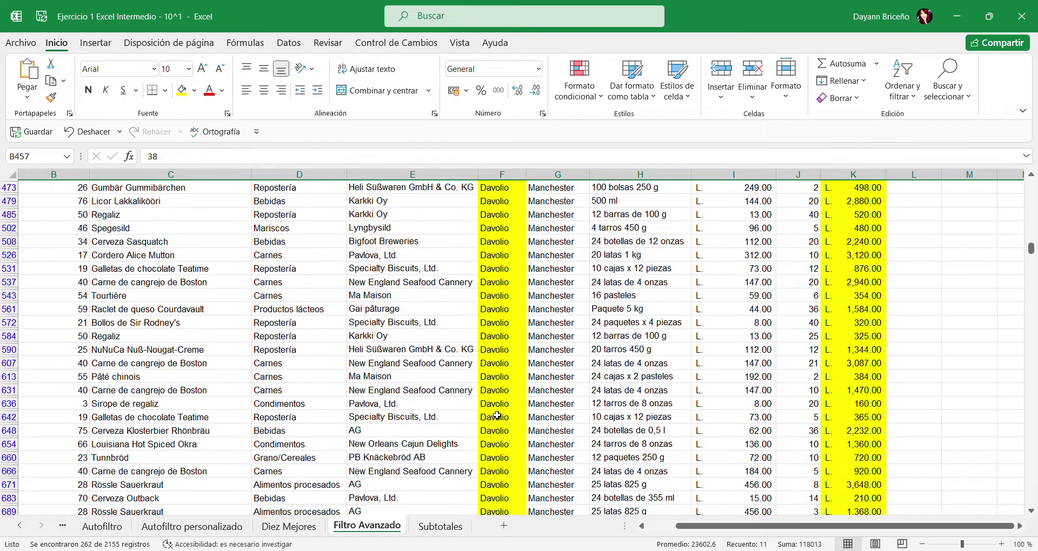
pyautogui.scroll(-8, 498, 416)
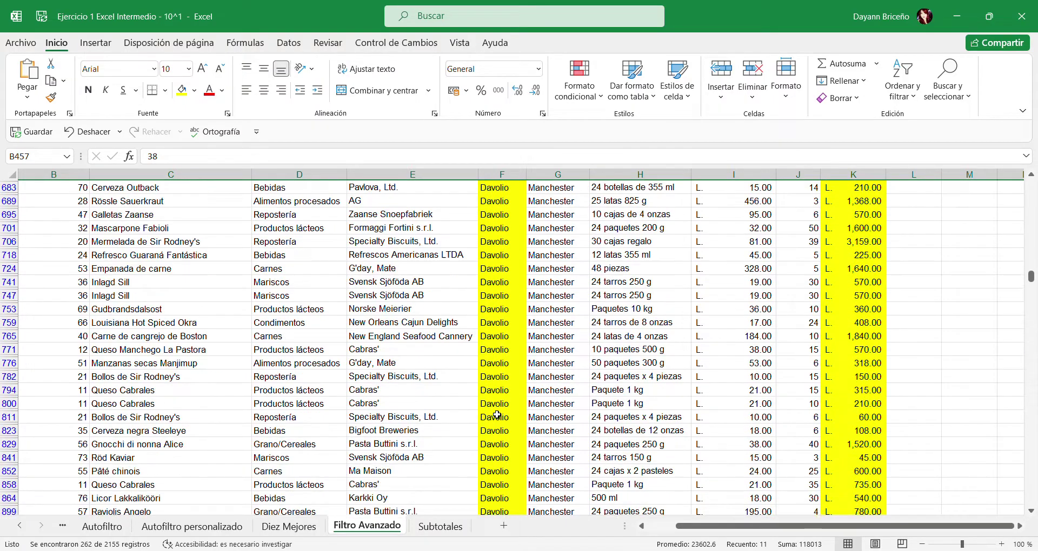
pyautogui.scroll(-1, 498, 415)
pyautogui.scroll(-2, 483, 368)
pyautogui.scroll(-2, 483, 368)
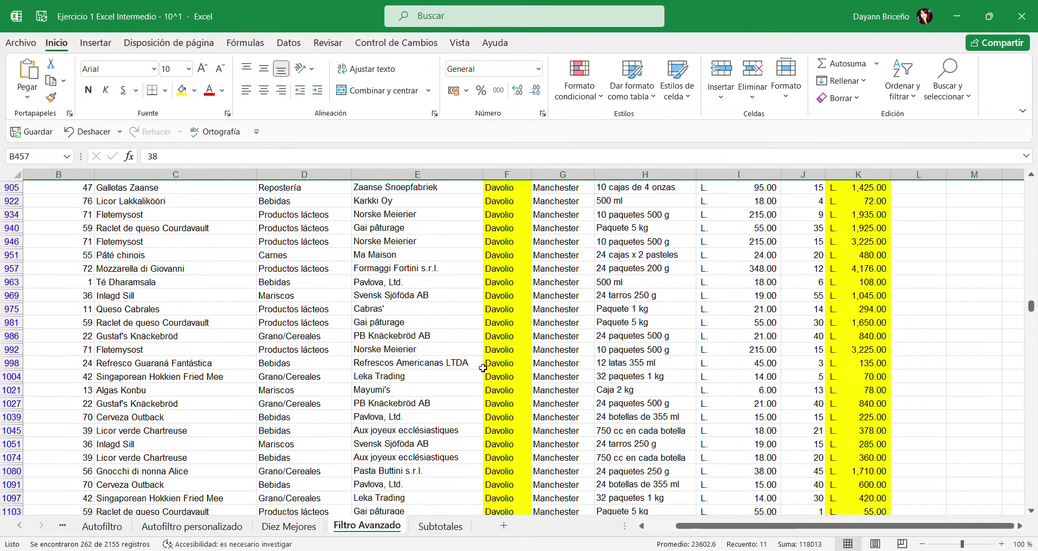
pyautogui.scroll(-5, 483, 368)
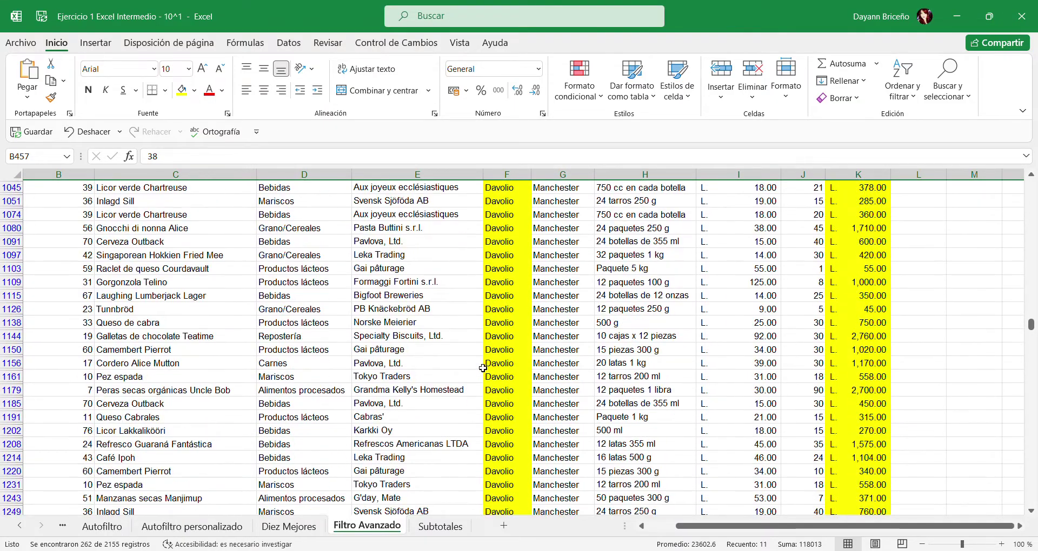
pyautogui.scroll(-13, 498, 388)
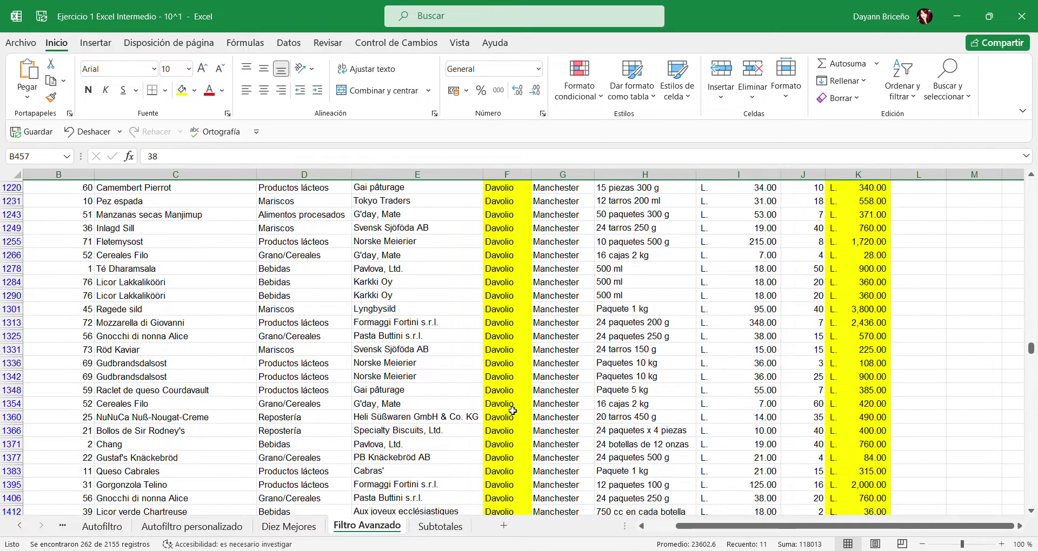
pyautogui.scroll(-3, 513, 411)
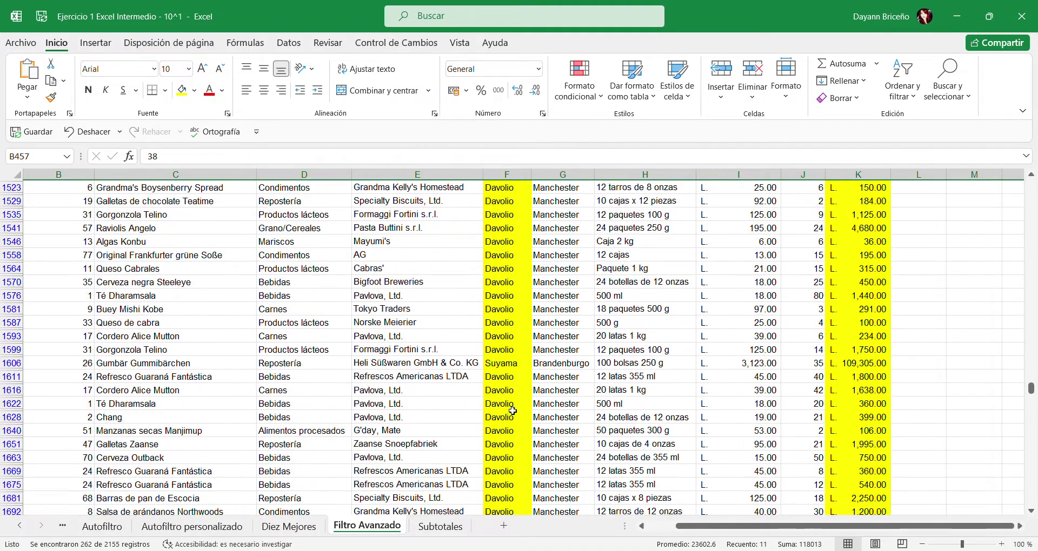
pyautogui.click(27, 364)
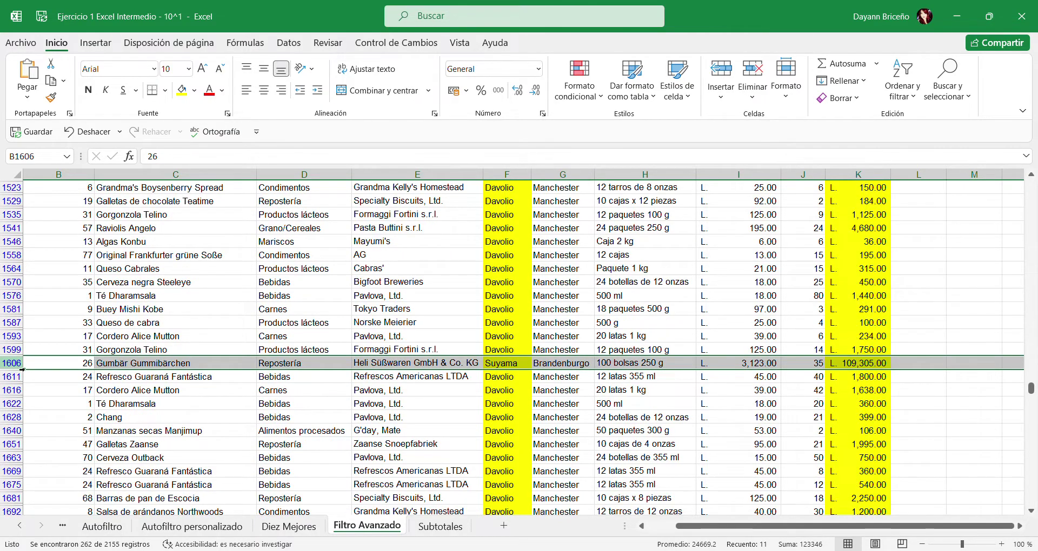
pyautogui.scroll(20, 881, 365)
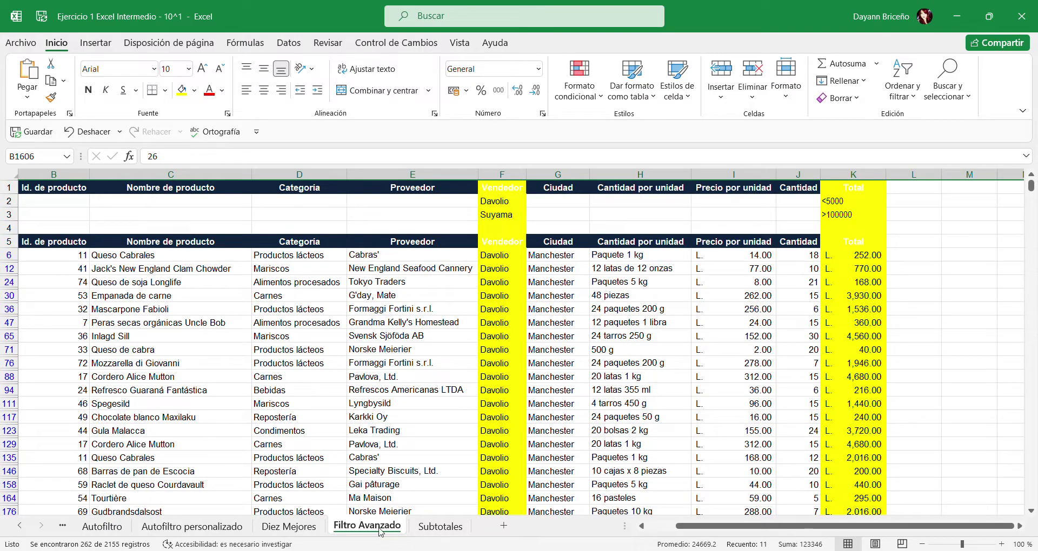
# Examine the unused criteria cells in row 2 under Categoría, Proveedor and Ciudad
pyautogui.click(20, 525)
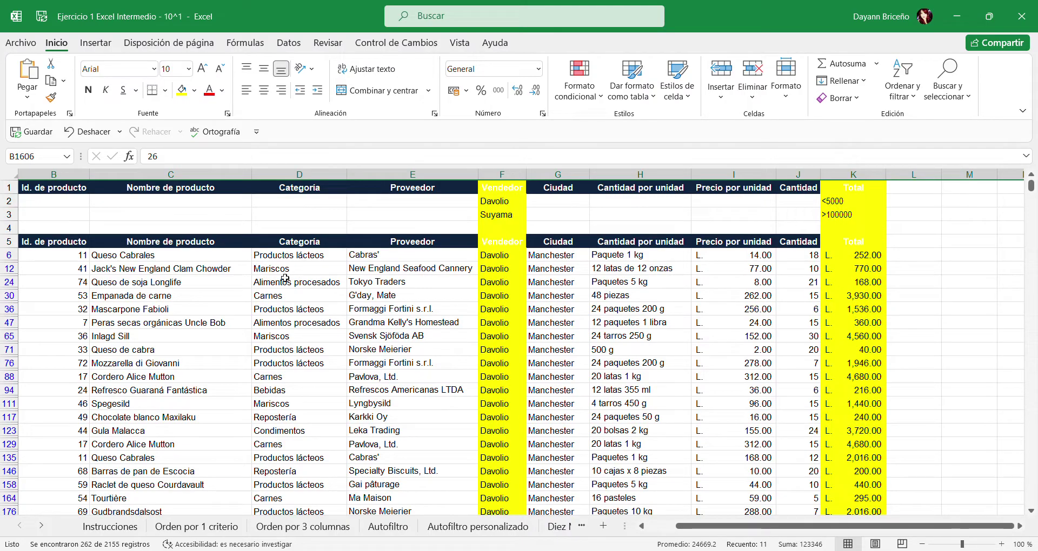
pyautogui.click(302, 203)
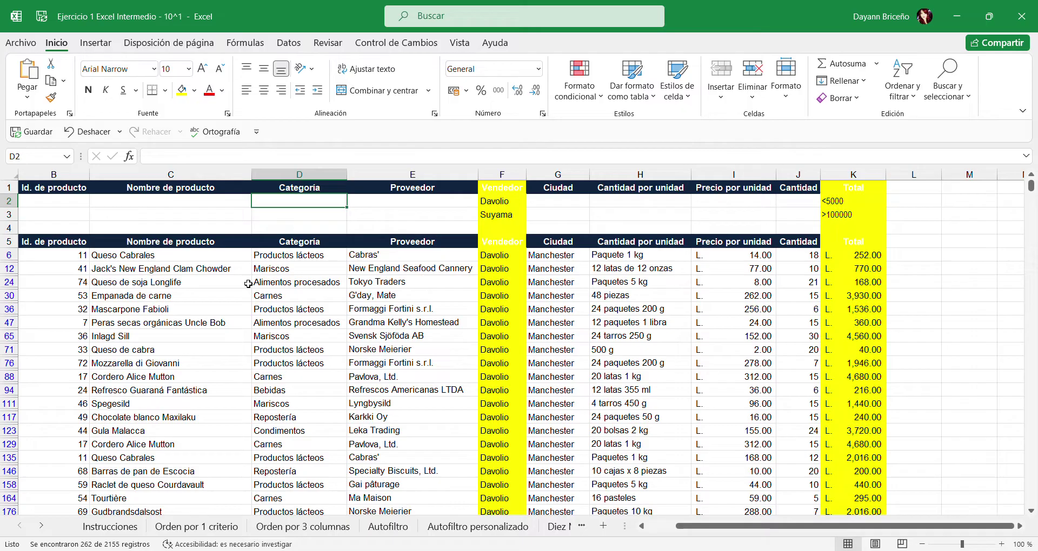
pyautogui.click(422, 204)
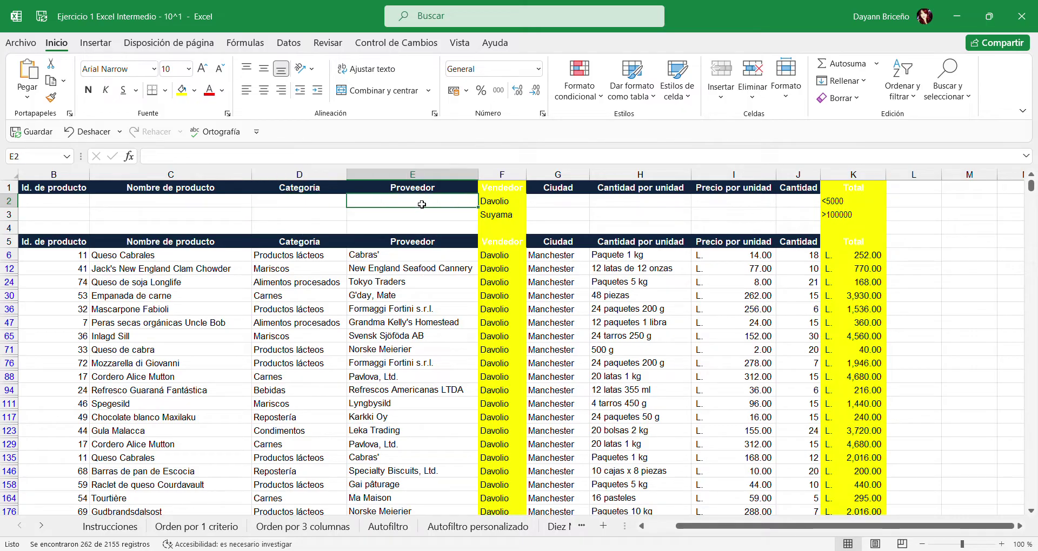
pyautogui.click(373, 311)
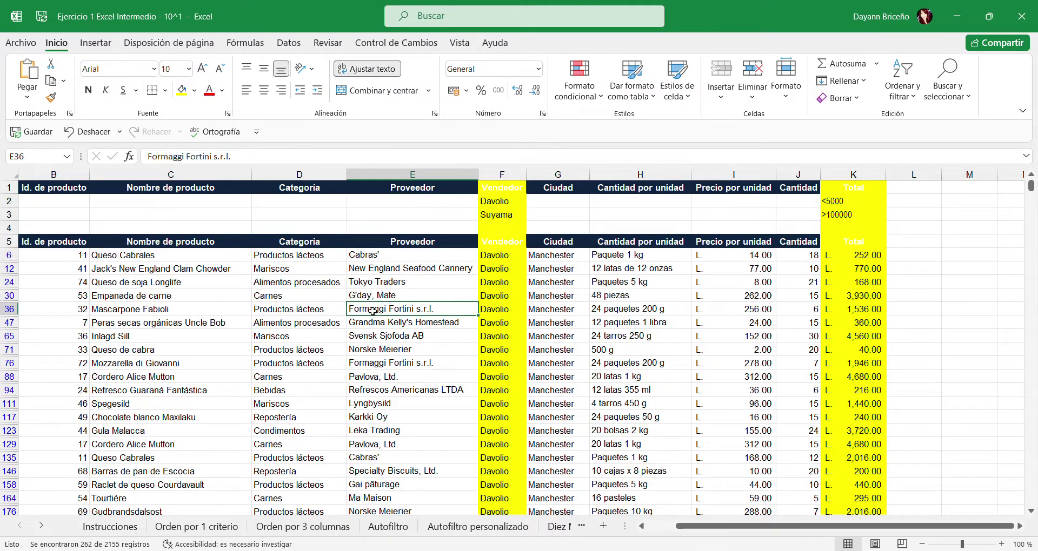
pyautogui.click(405, 201)
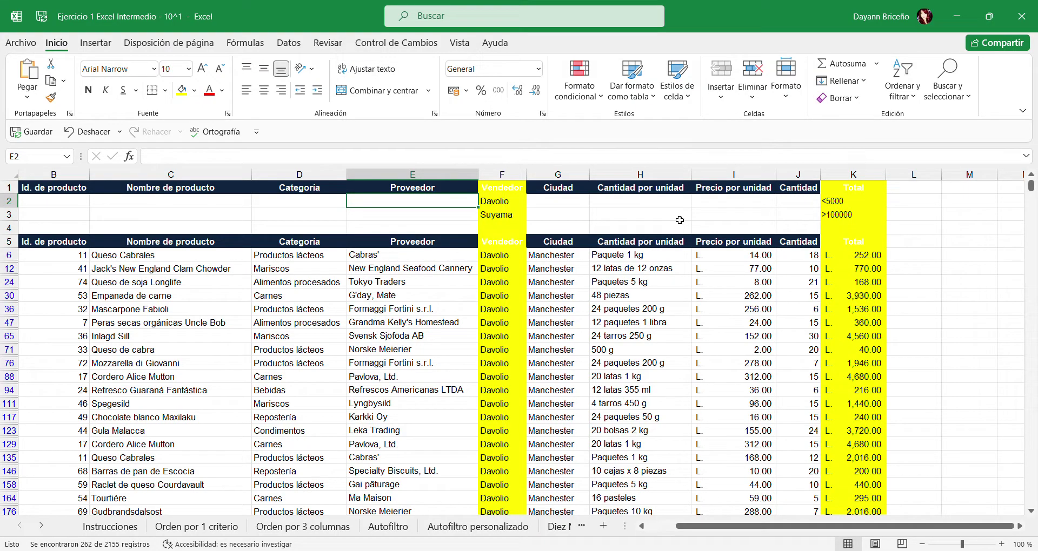
pyautogui.press('Right')
pyautogui.press('Right')
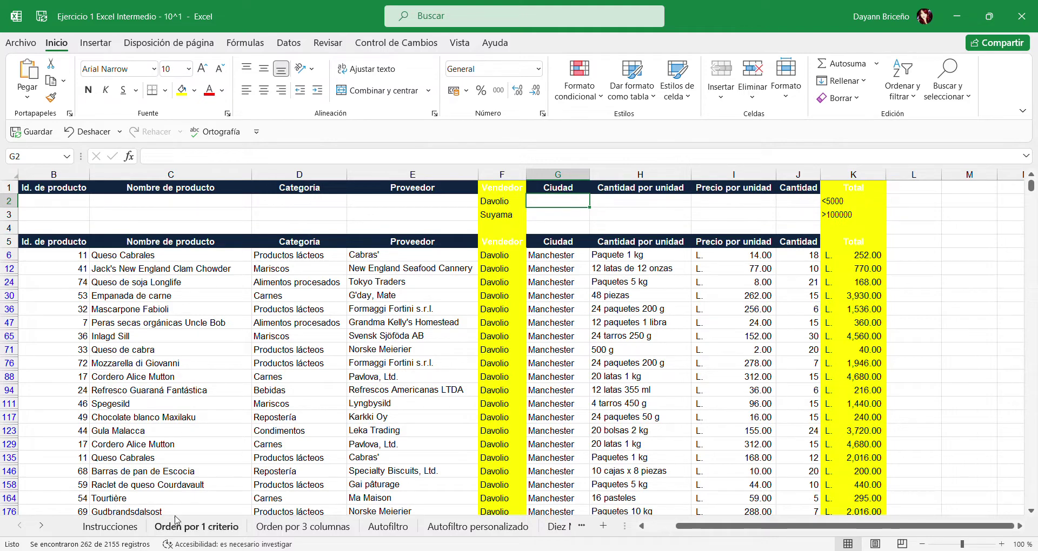
# On the Instrucciones sheet, fill row 14 (Filtro Avanzado) and row 15 (Subtotales) with yellow
pyautogui.click(86, 528)
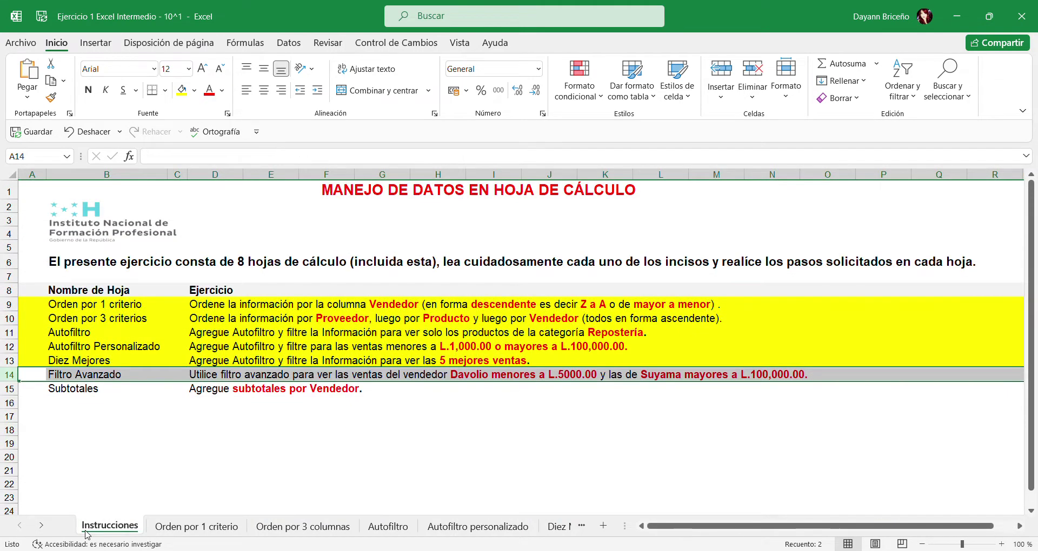
pyautogui.click(182, 90)
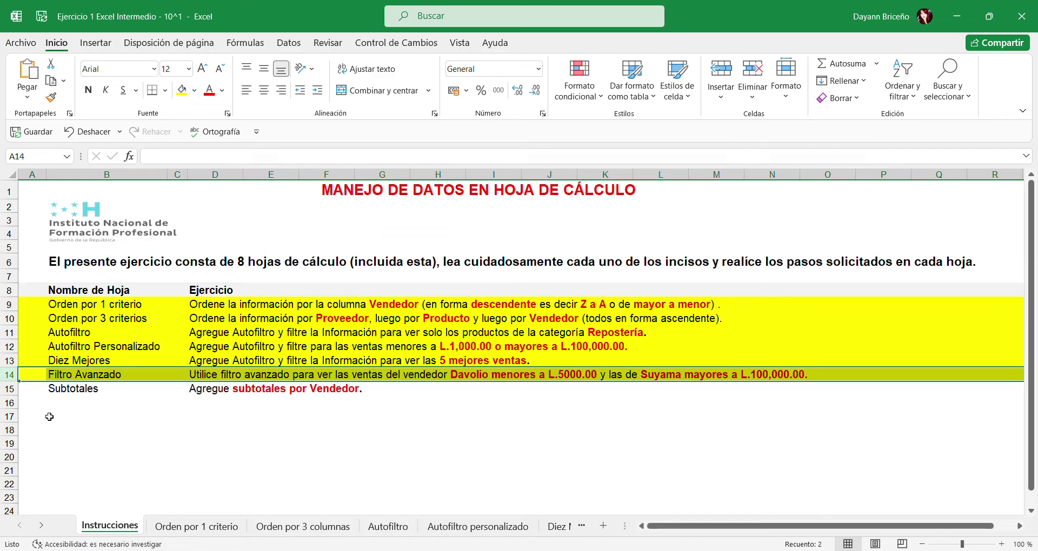
pyautogui.click(11, 389)
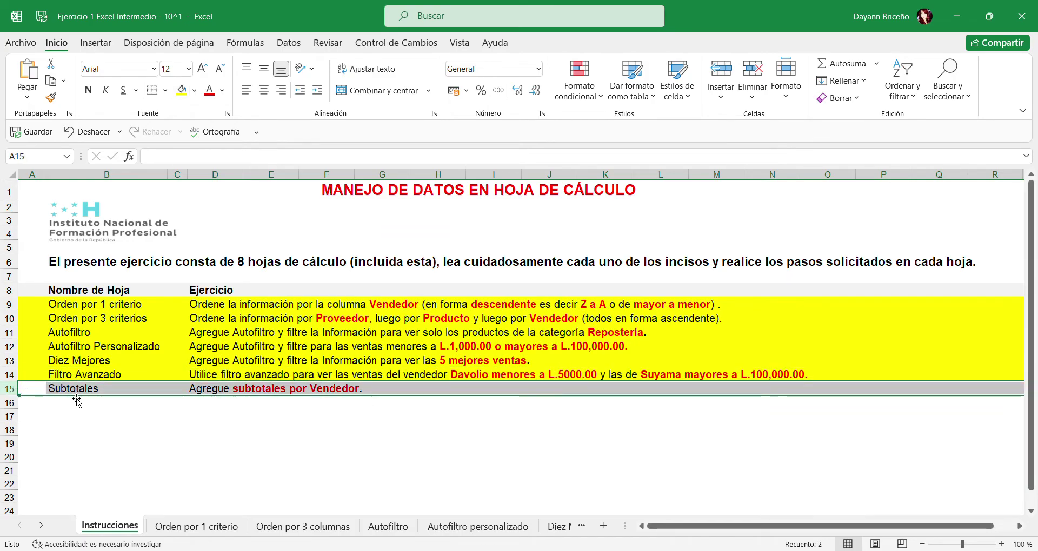
pyautogui.click(184, 97)
# Open the Subtotales sheet
pyautogui.click(557, 527)
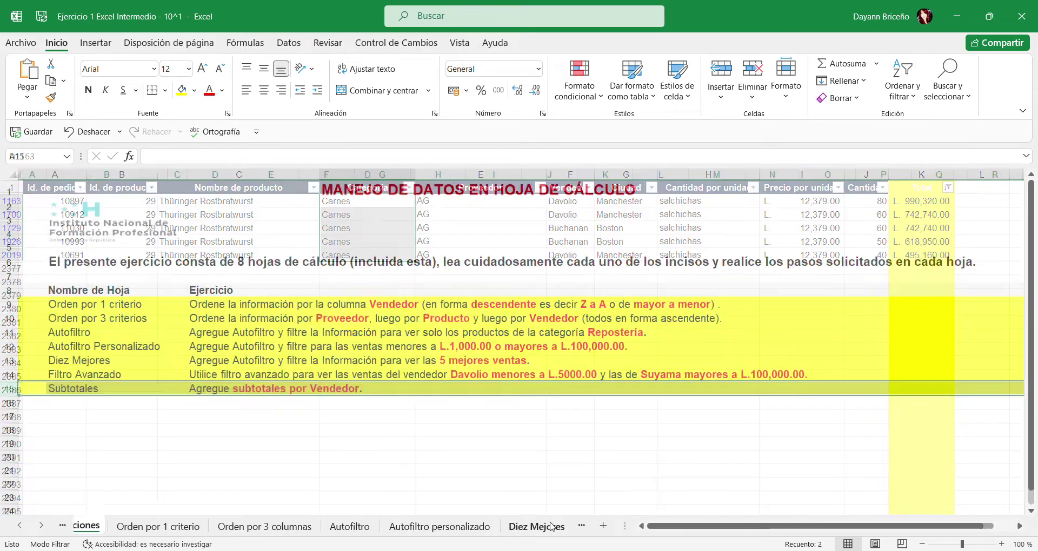
pyautogui.click(551, 526)
pyautogui.click(552, 527)
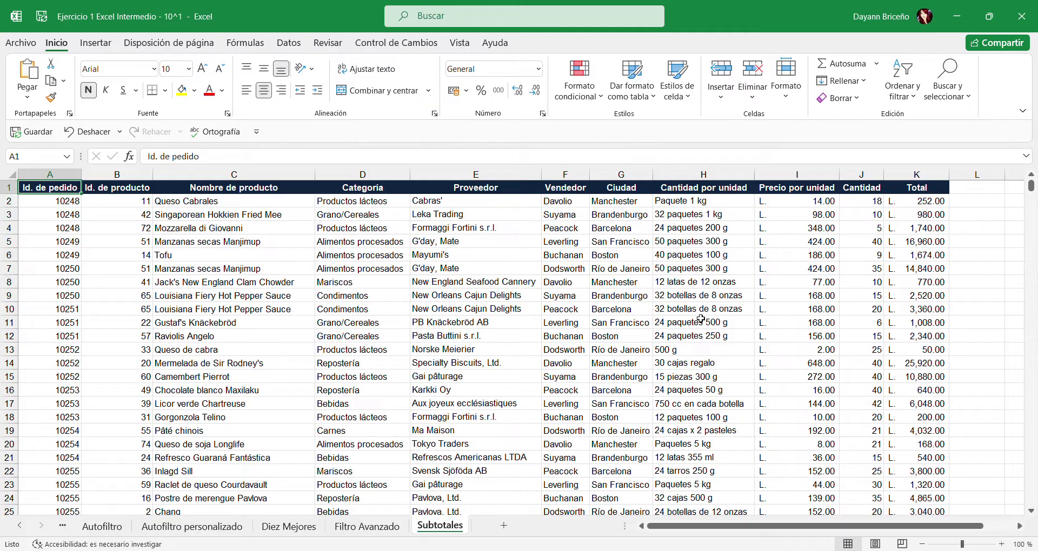
# Sort the whole table by Vendedor from A to Z, expanding the selection to all columns, and check the grouped seller names
pyautogui.click(565, 174)
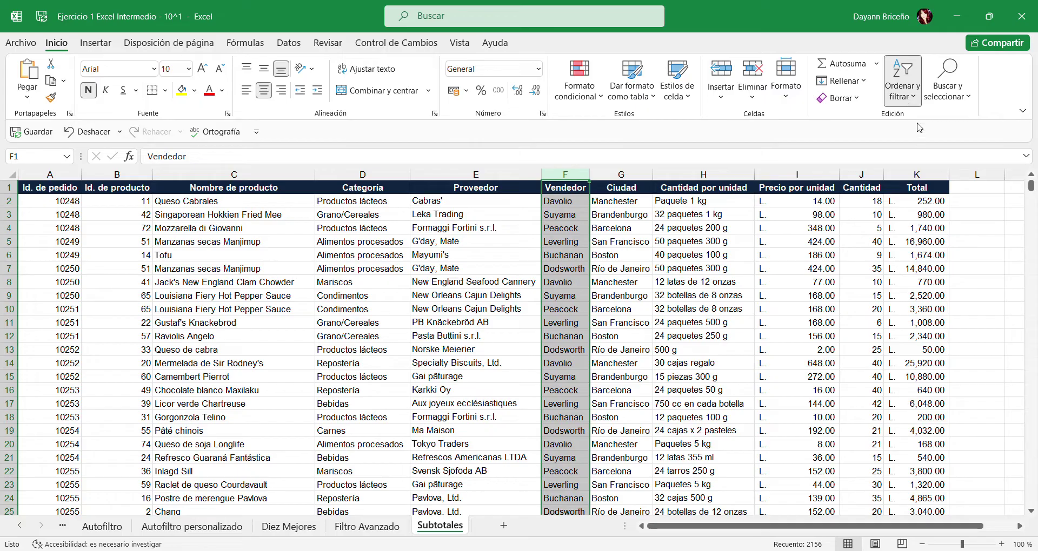
pyautogui.click(914, 143)
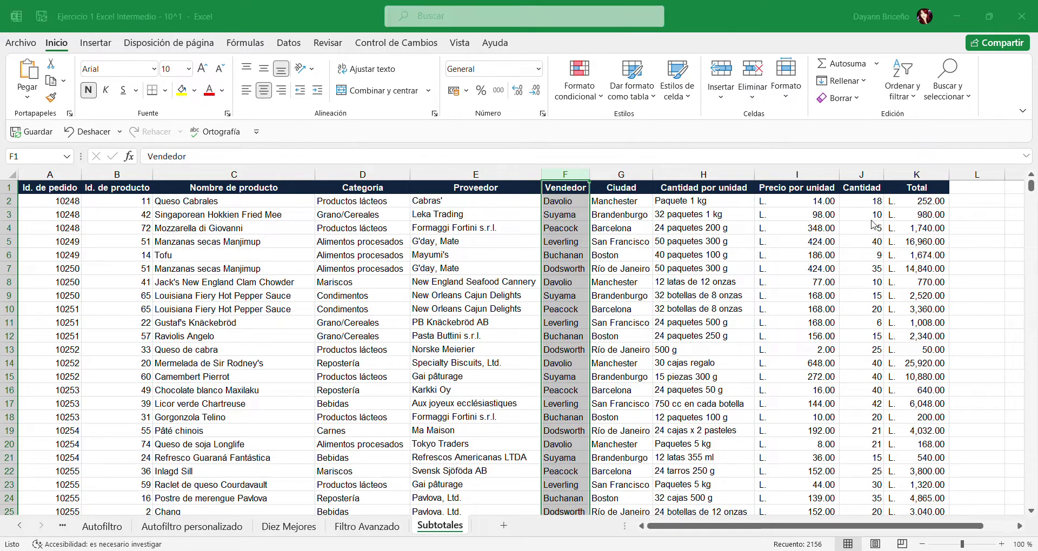
pyautogui.click(664, 312)
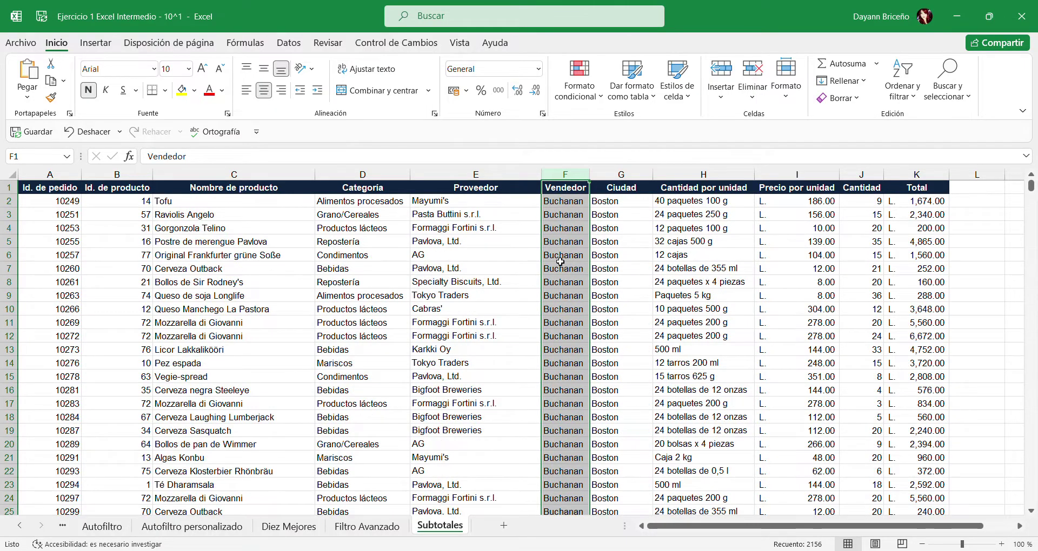
pyautogui.moveTo(565, 201); pyautogui.dragTo(575, 418)
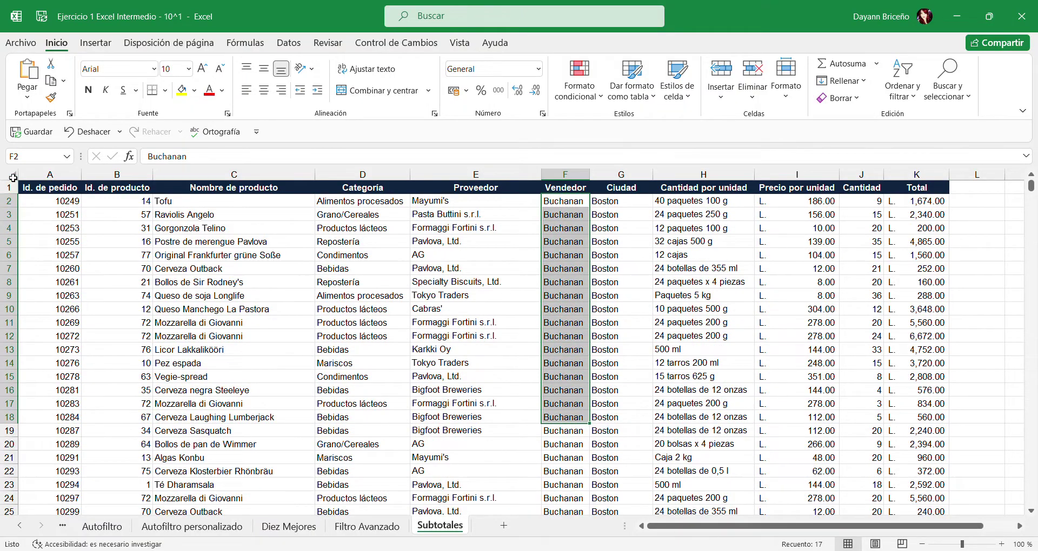
# Add subtotals to the entire sheet at each change in Vendedor, using the Suma function on Total with the summary below the data
pyautogui.click(13, 177)
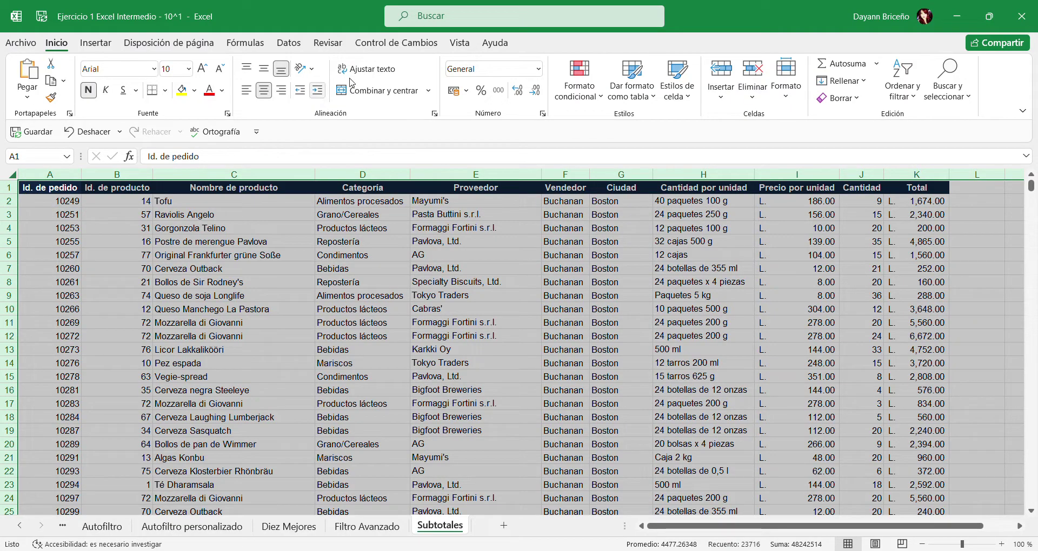
pyautogui.click(281, 46)
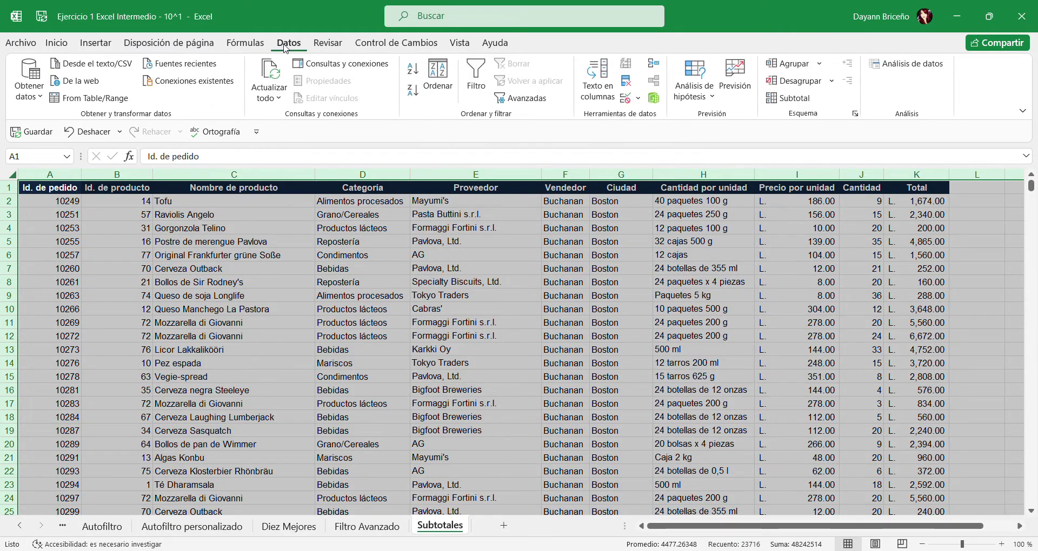
pyautogui.click(808, 103)
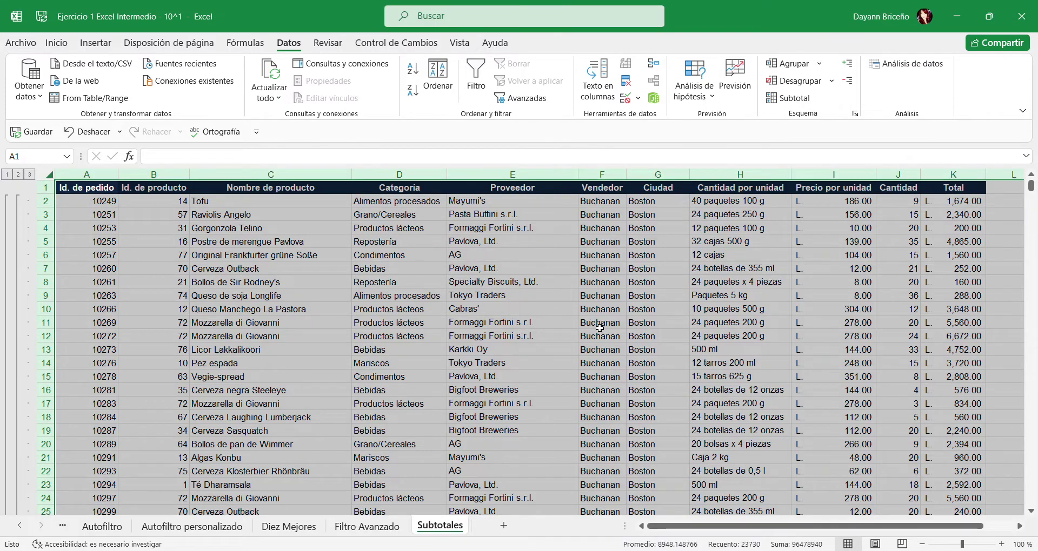
pyautogui.hotkey('ctrl', 'v')
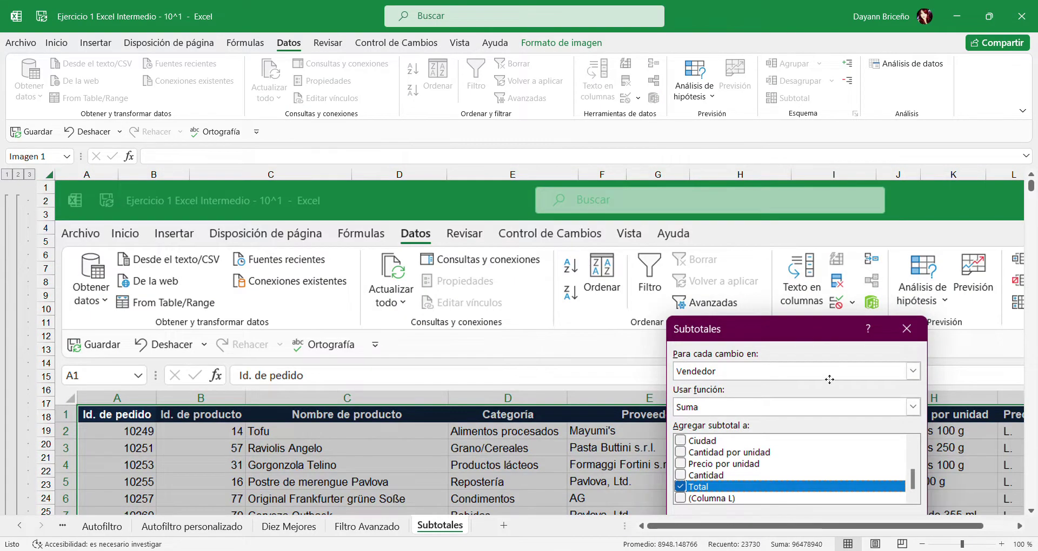
pyautogui.scroll(-2, 800, 452)
pyautogui.hscroll(1, 811, 451)
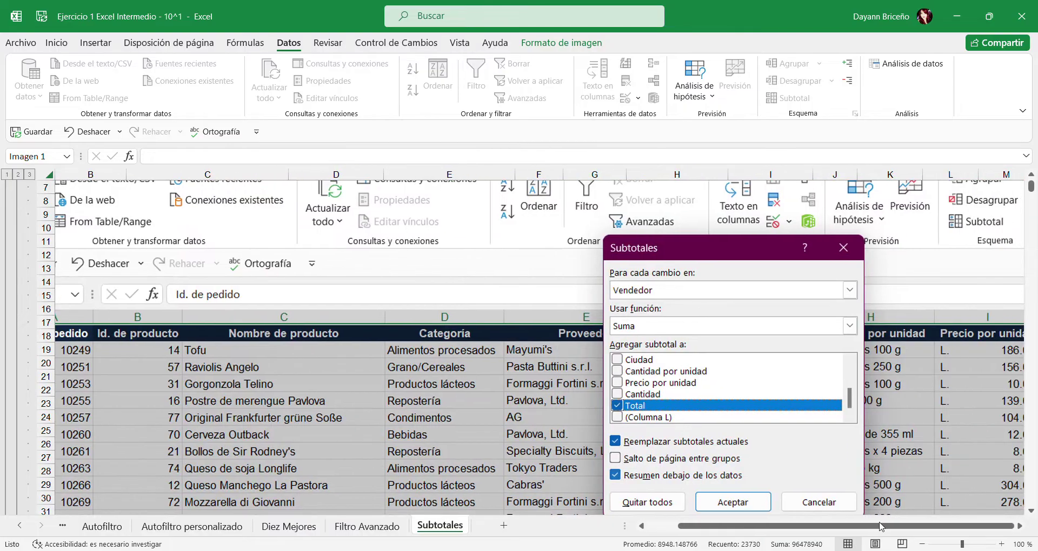
pyautogui.scroll(-2, 828, 449)
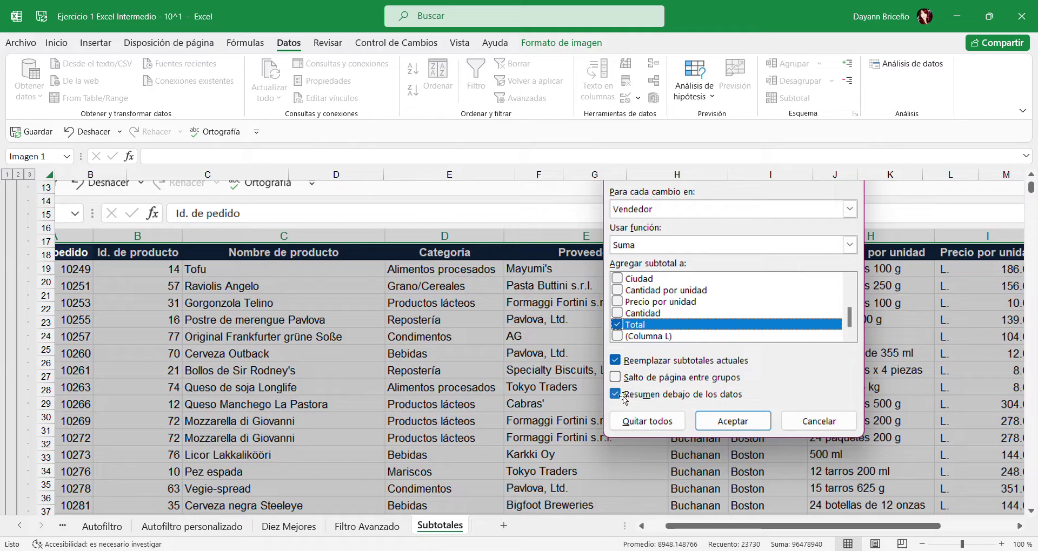
pyautogui.press('Delete')
pyautogui.scroll(4, 673, 367)
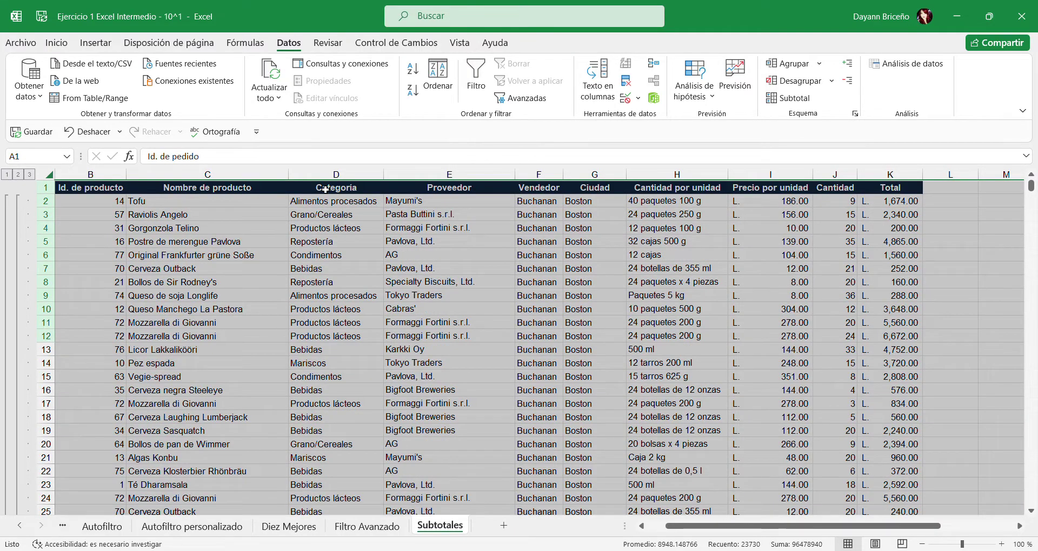
pyautogui.moveTo(736, 527); pyautogui.dragTo(681, 532)
# Find the first seller's subtotal in row 370 and widen column K (Total) so its amount fits
pyautogui.scroll(-20, 464, 442)
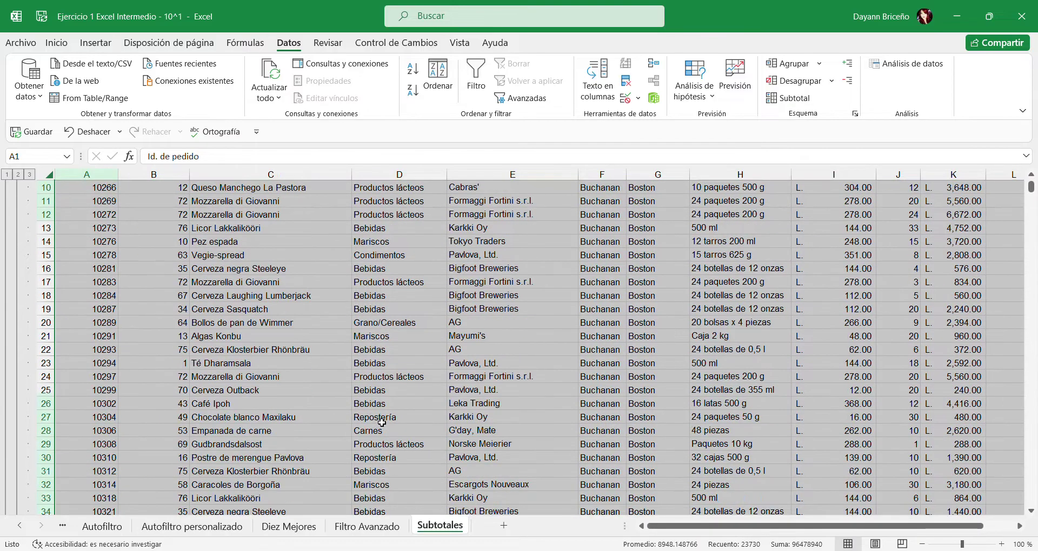
pyautogui.scroll(-20, 372, 418)
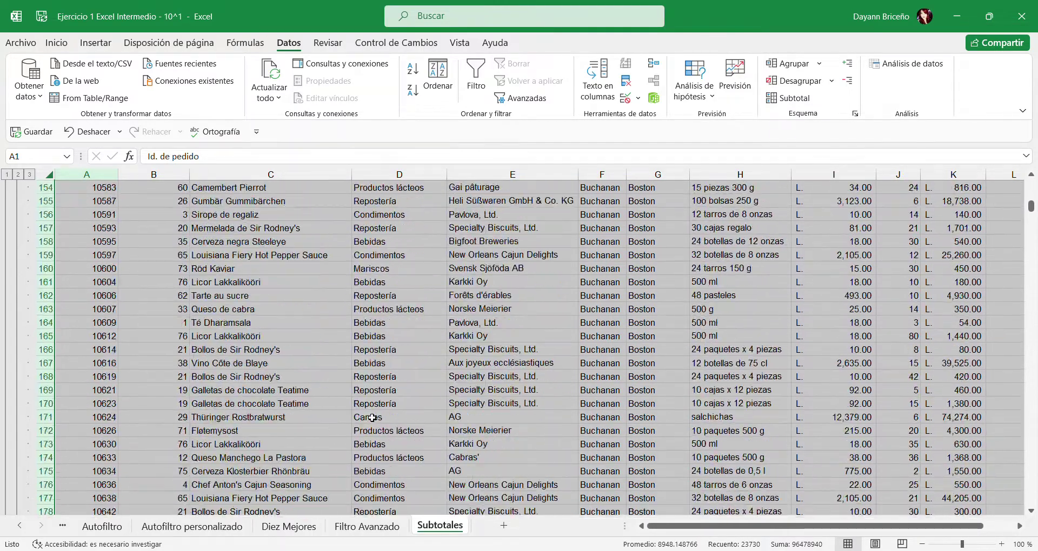
pyautogui.scroll(-20, 371, 418)
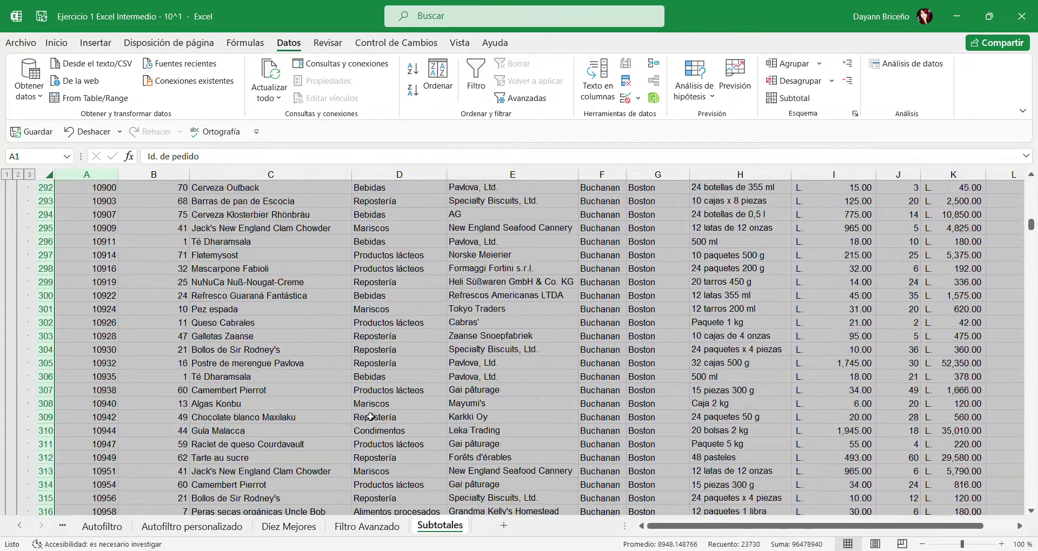
pyautogui.scroll(3, 369, 397)
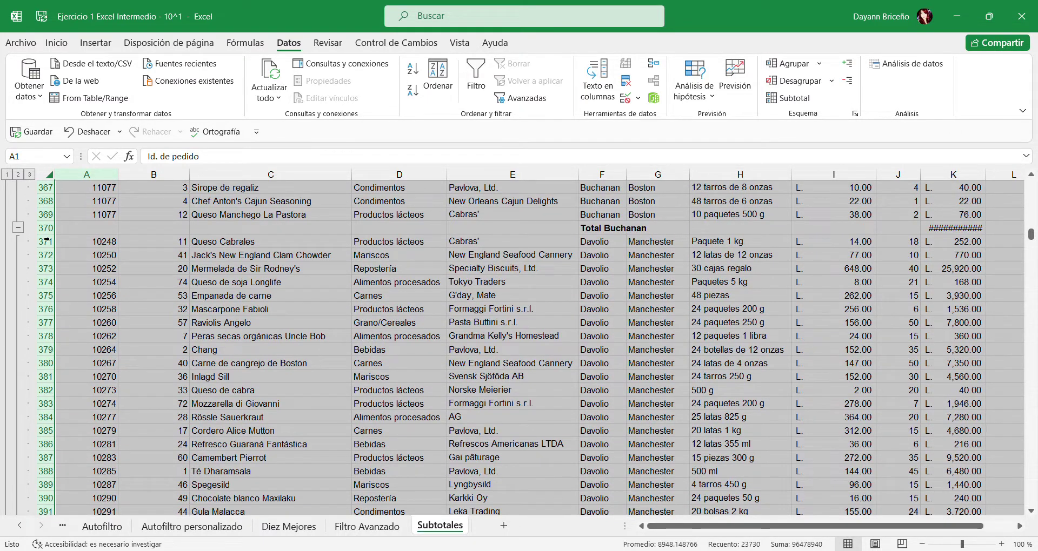
pyautogui.click(594, 215)
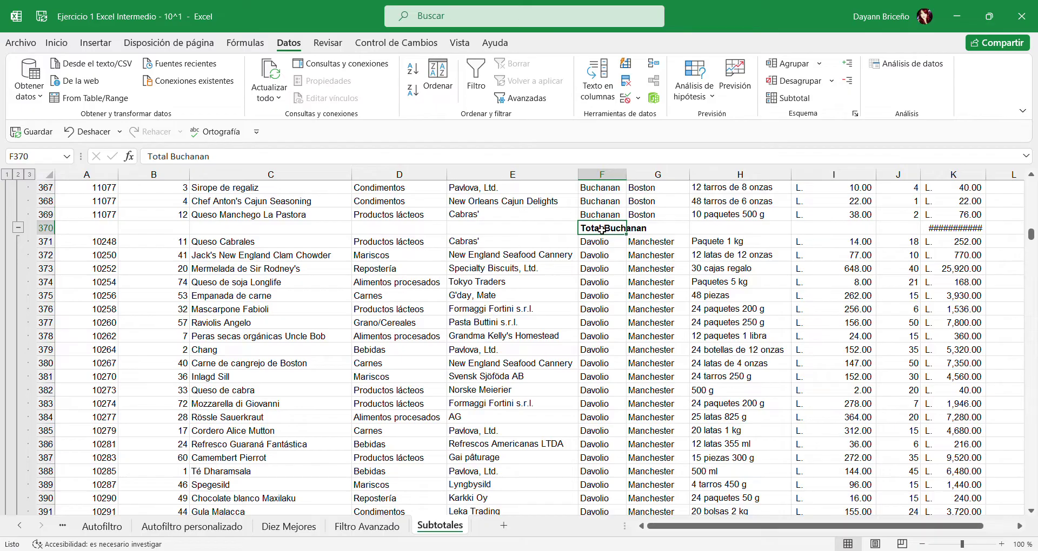
pyautogui.click(974, 228)
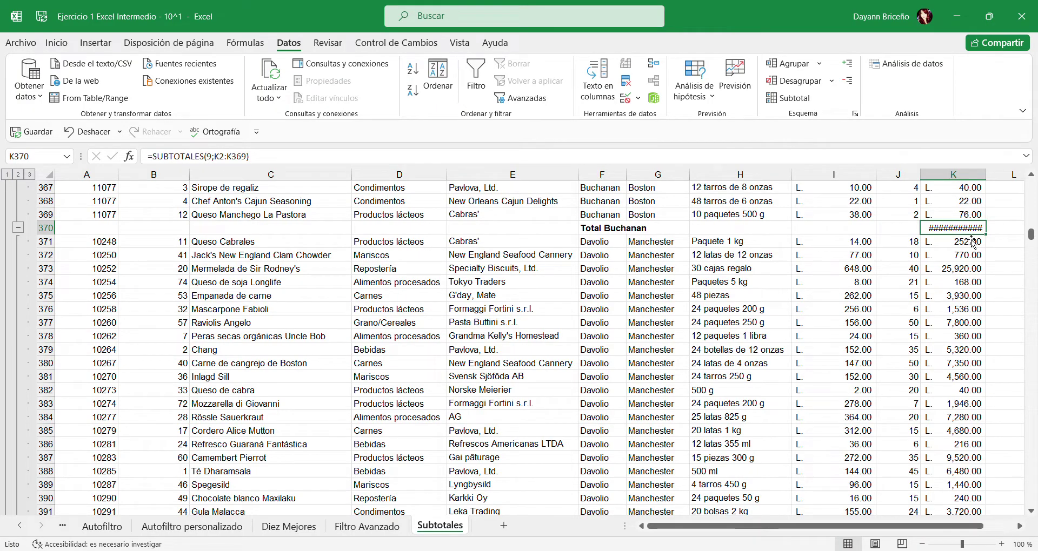
pyautogui.moveTo(986, 177); pyautogui.dragTo(994, 176)
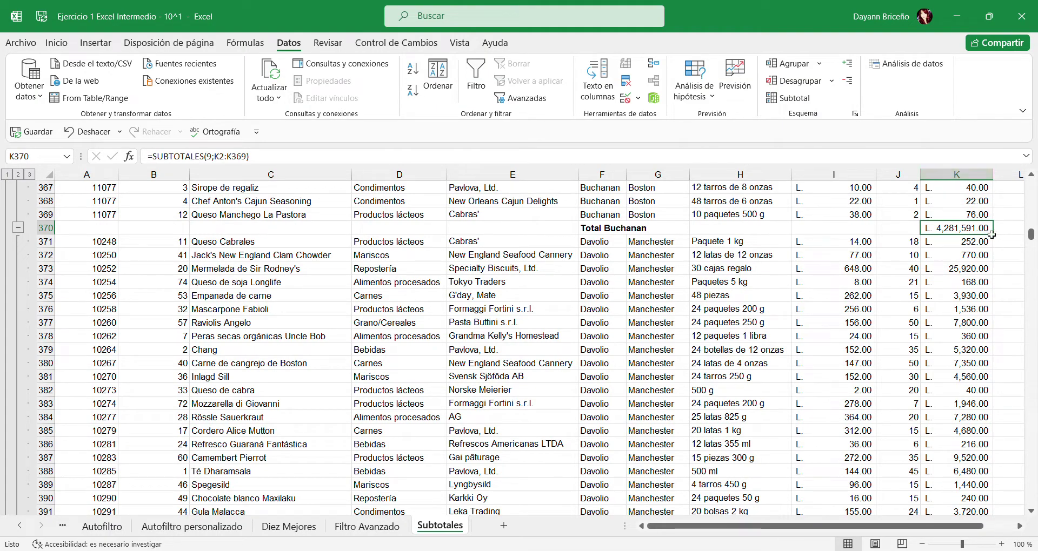
pyautogui.moveTo(996, 178); pyautogui.dragTo(1009, 180)
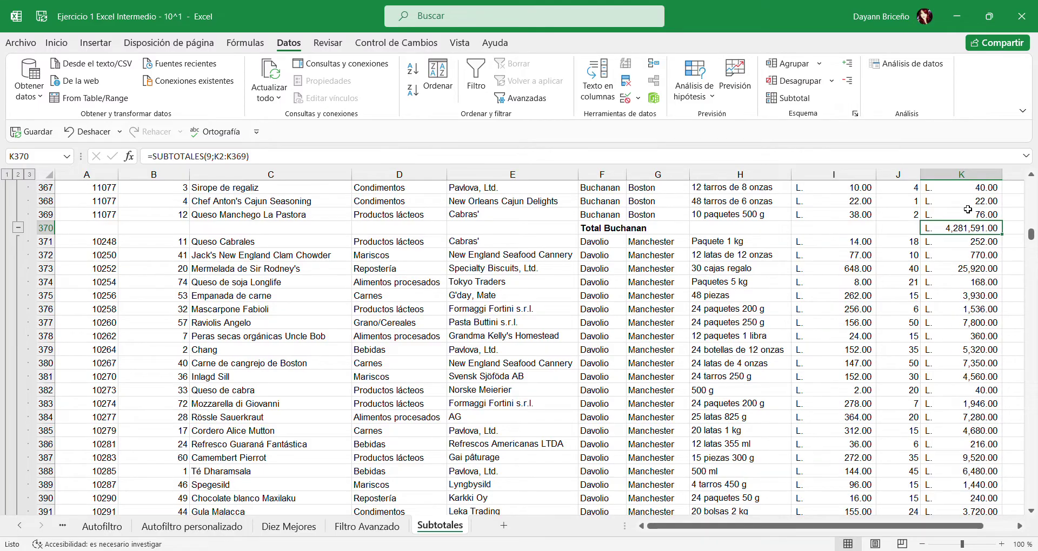
# Collapse the first seller's detail rows above row 370 and locate the second seller's subtotal in row 741
pyautogui.click(19, 228)
pyautogui.scroll(1, 449, 283)
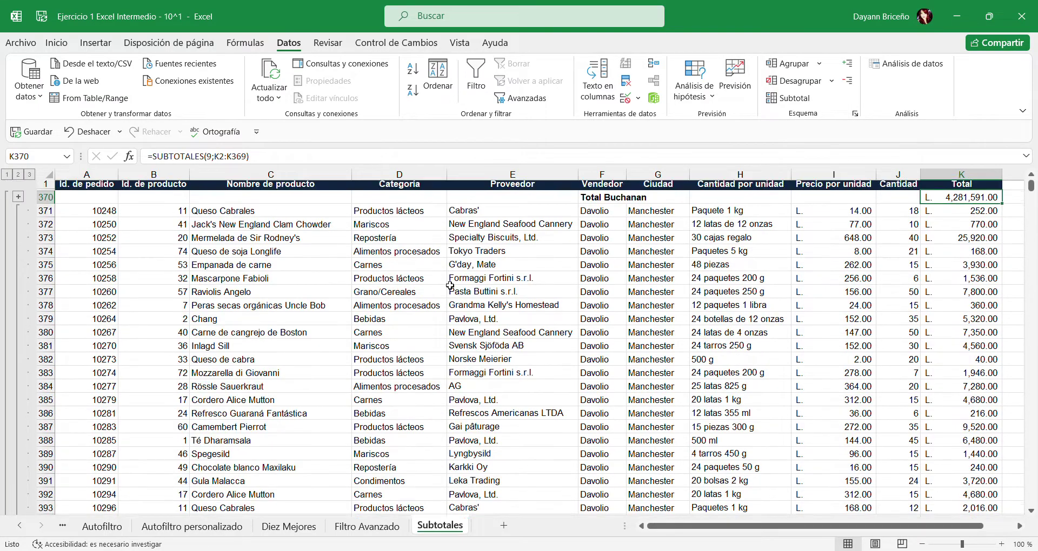
pyautogui.scroll(-20, 450, 282)
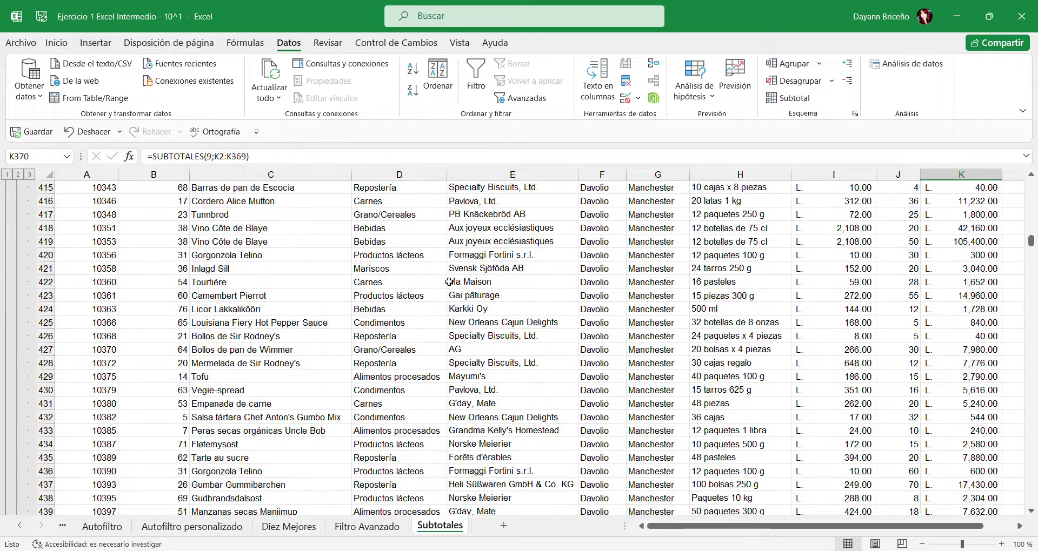
pyautogui.scroll(-20, 448, 281)
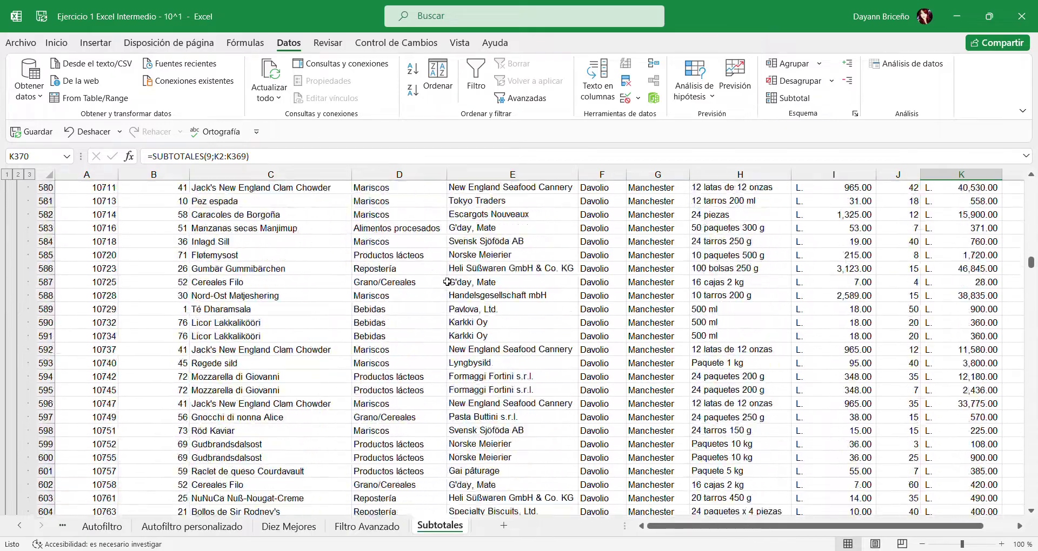
pyautogui.scroll(-20, 447, 281)
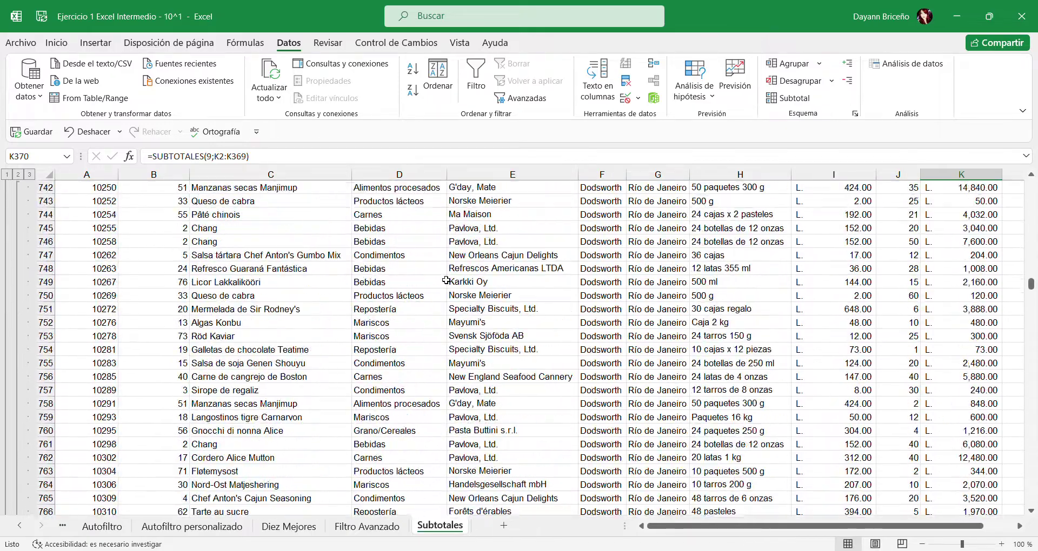
pyautogui.scroll(2, 334, 232)
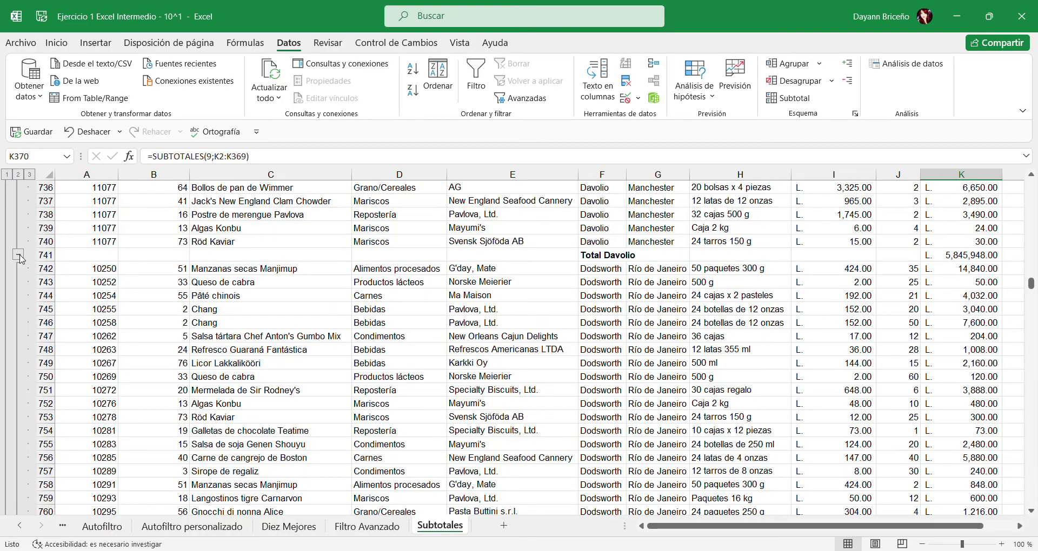
# Collapse the second and third sellers' detail rows above rows 741 and 1050, and locate the fourth seller's subtotal in row 1421
pyautogui.scroll(-11, 102, 195)
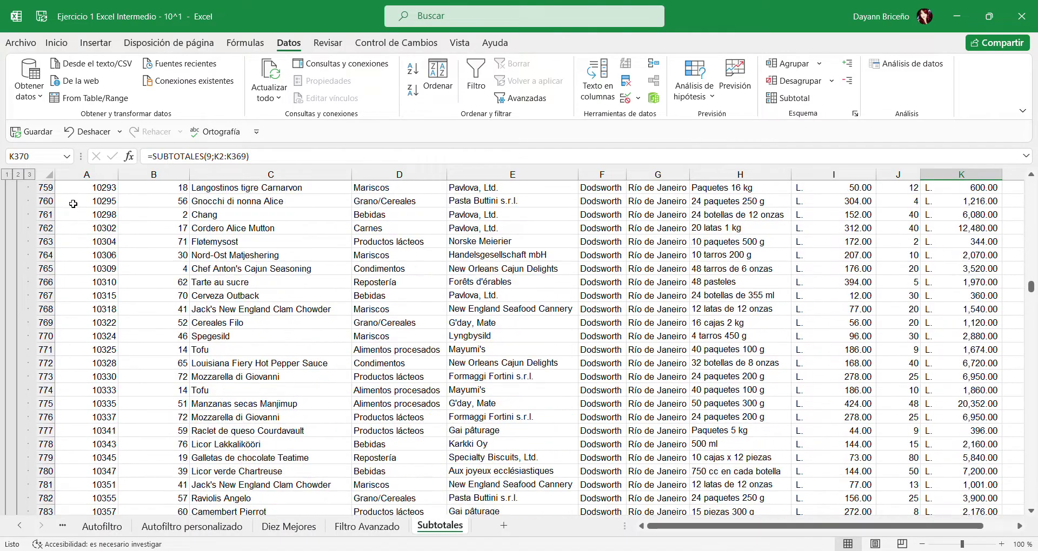
pyautogui.scroll(-20, 177, 263)
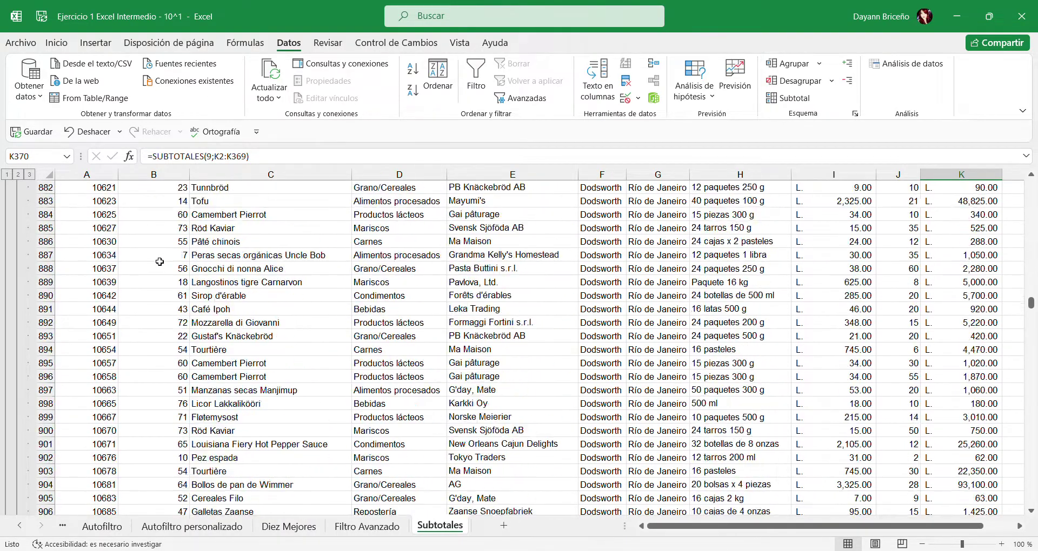
pyautogui.scroll(-20, 165, 262)
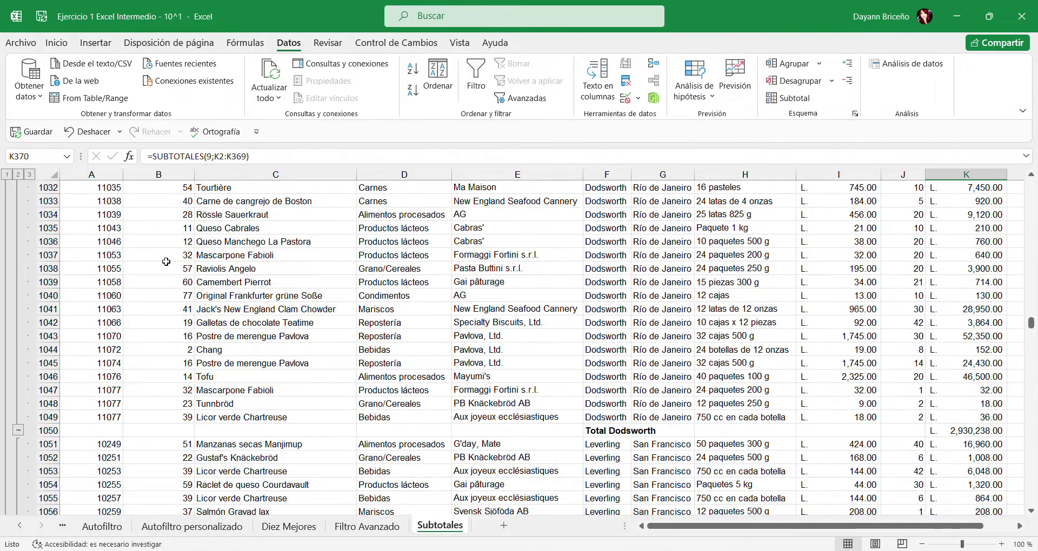
pyautogui.scroll(-12, 119, 290)
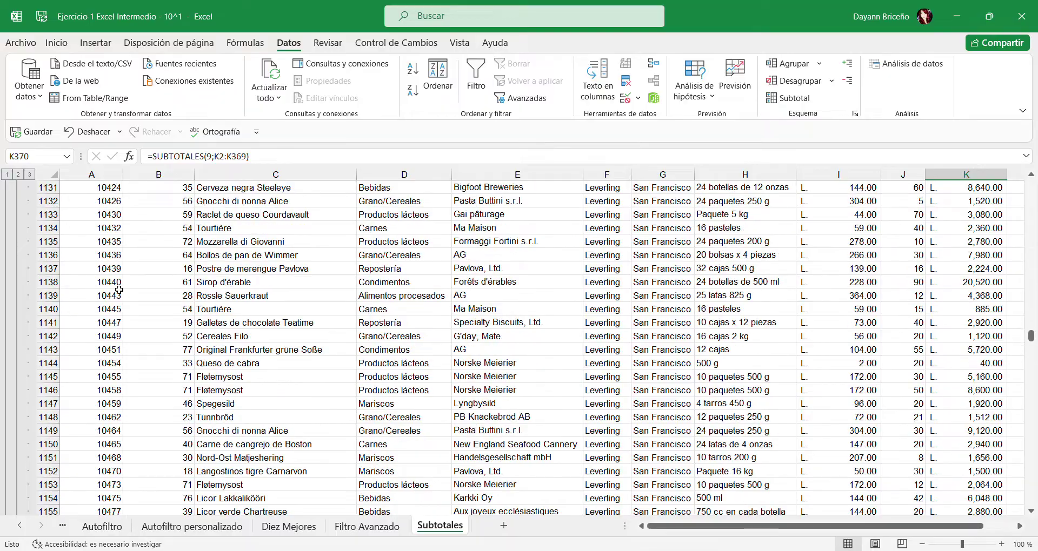
pyautogui.scroll(-20, 119, 289)
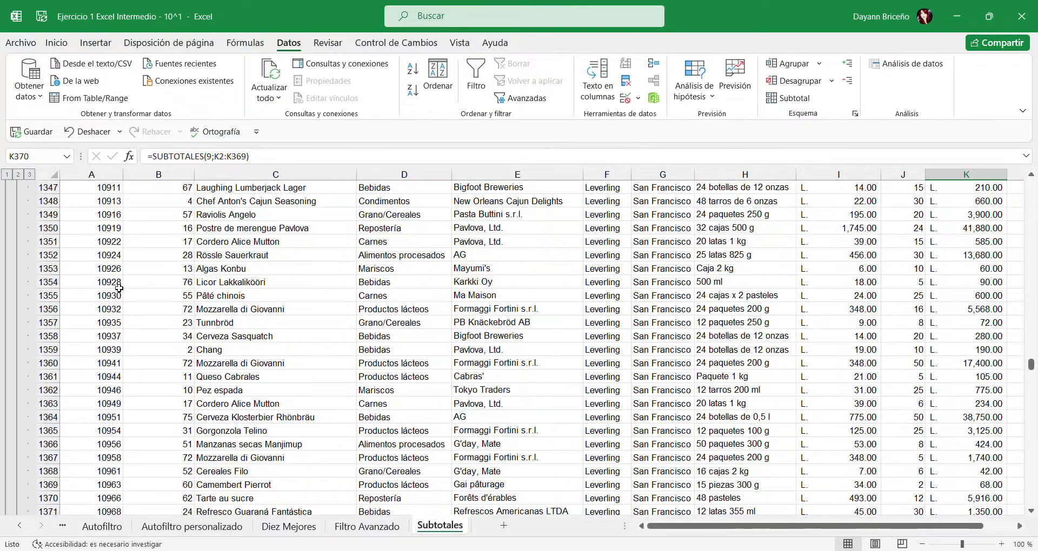
pyautogui.scroll(-13, 119, 288)
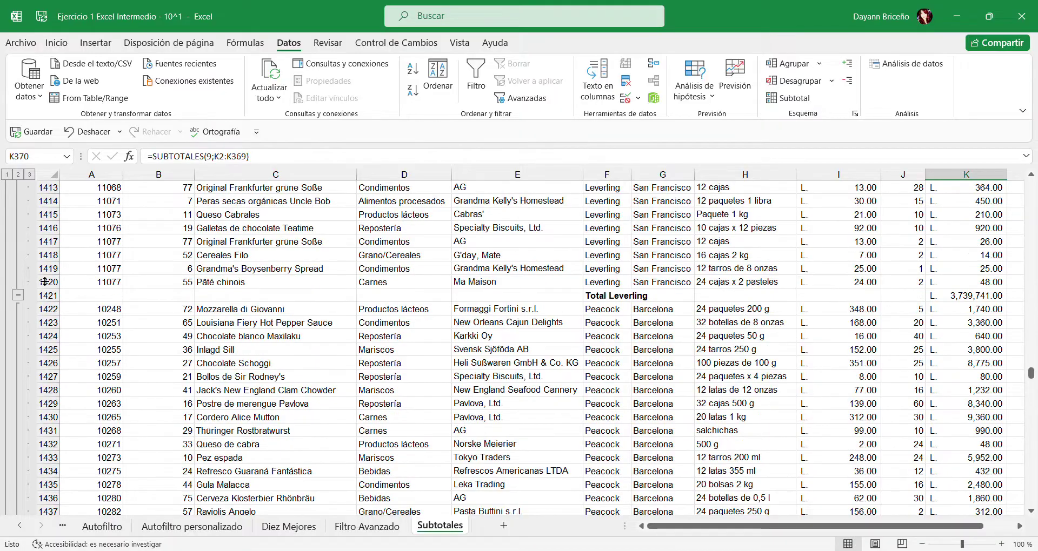
# Collapse the fourth seller's detail rows above row 1421 and locate the fifth seller's subtotal in row 1791
pyautogui.scroll(-9, 44, 282)
pyautogui.scroll(-17, 31, 293)
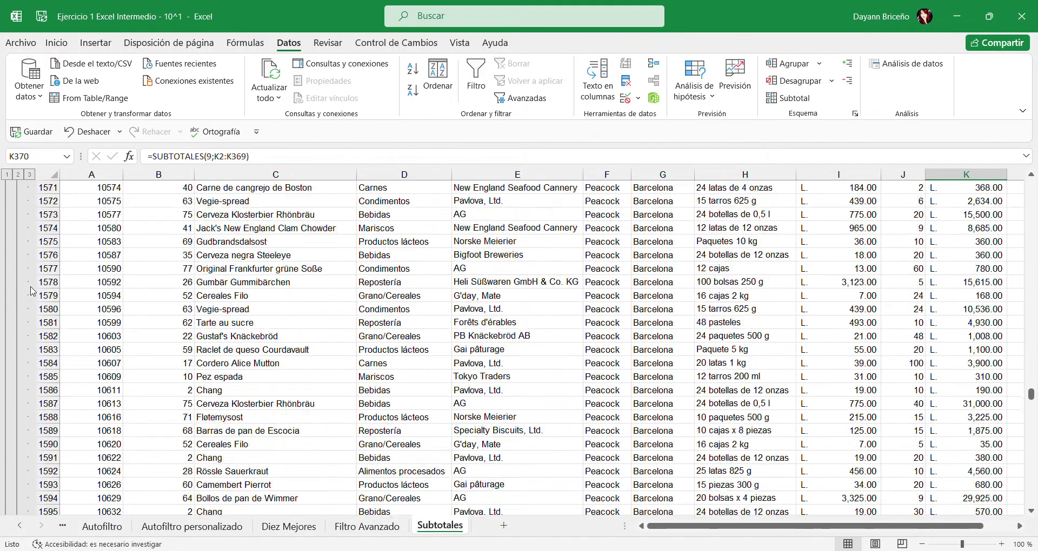
pyautogui.scroll(-20, 31, 291)
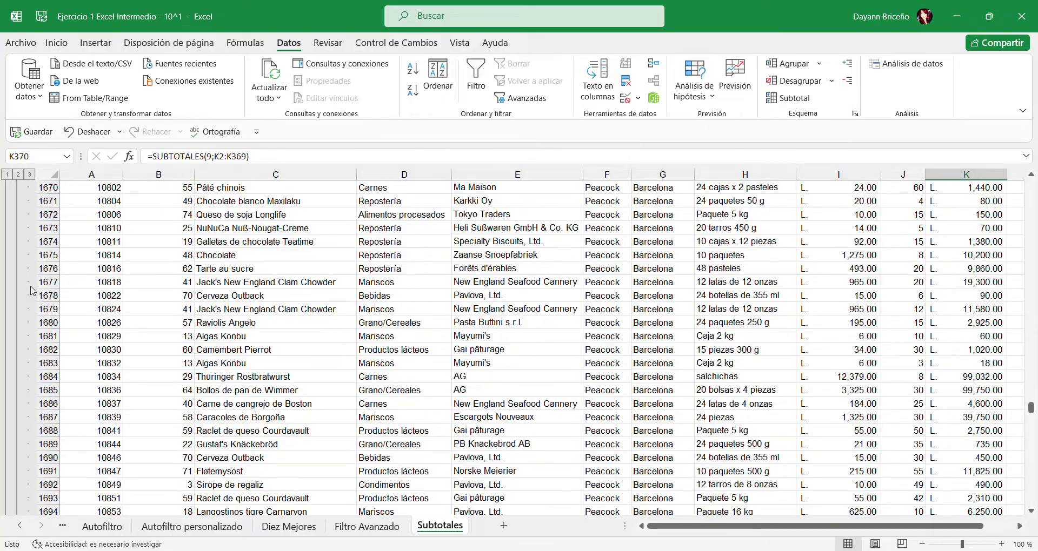
pyautogui.scroll(-12, 31, 289)
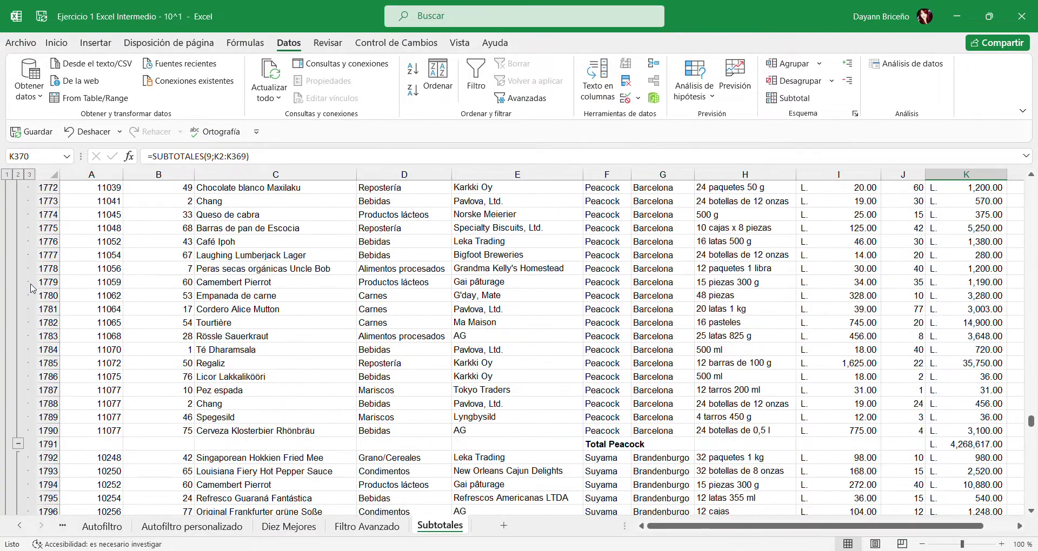
# Collapse the detail rows of the last two sellers, above the subtotals in rows 1791 and 2162
pyautogui.scroll(-9, 19, 284)
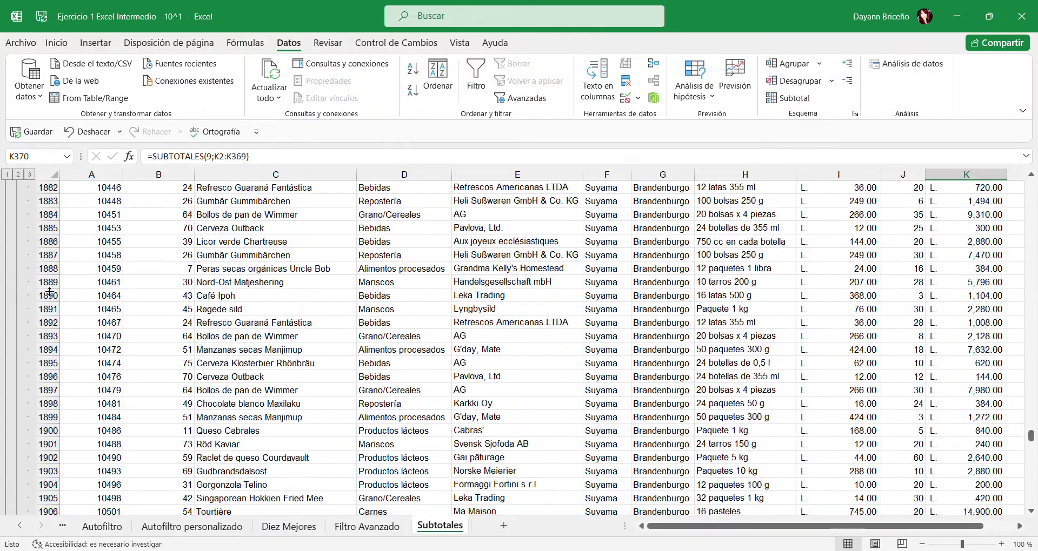
pyautogui.scroll(-20, 49, 292)
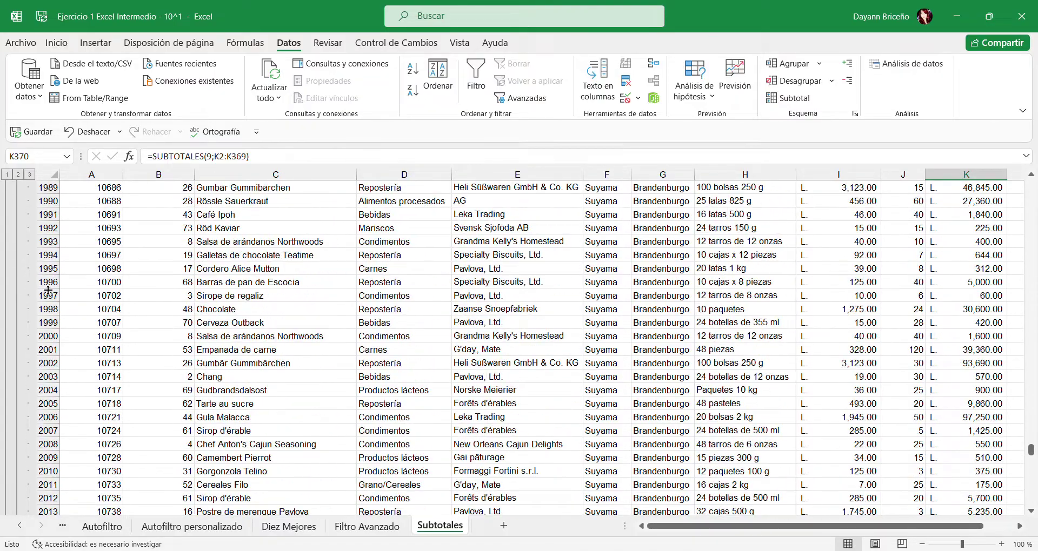
pyautogui.scroll(-20, 47, 295)
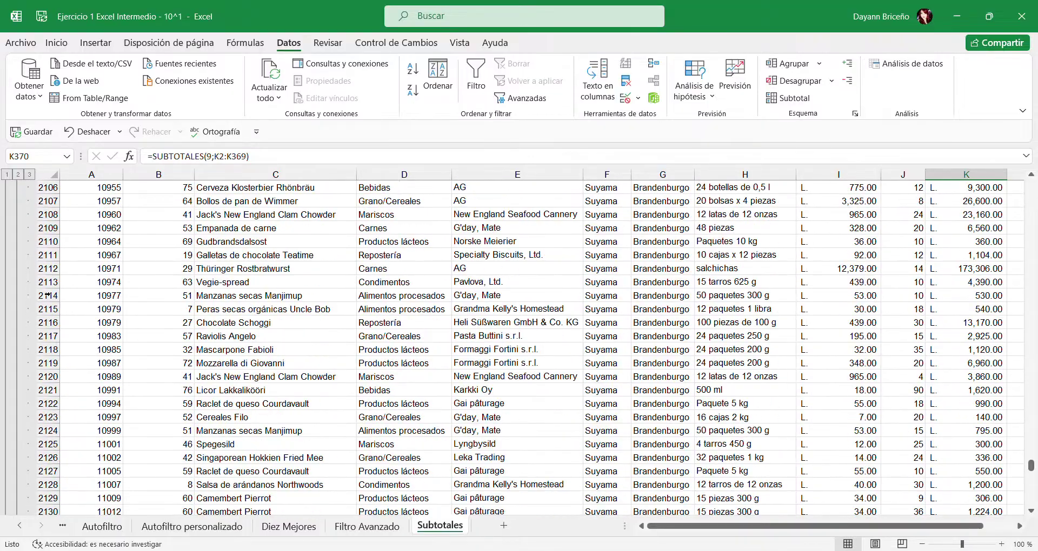
pyautogui.scroll(2, 37, 294)
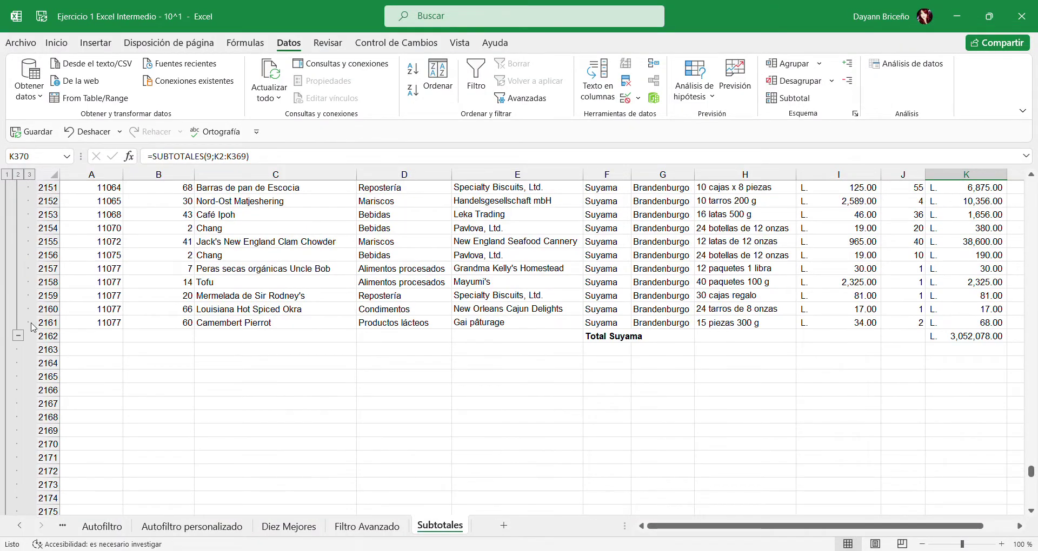
pyautogui.click(18, 335)
pyautogui.scroll(2, 631, 335)
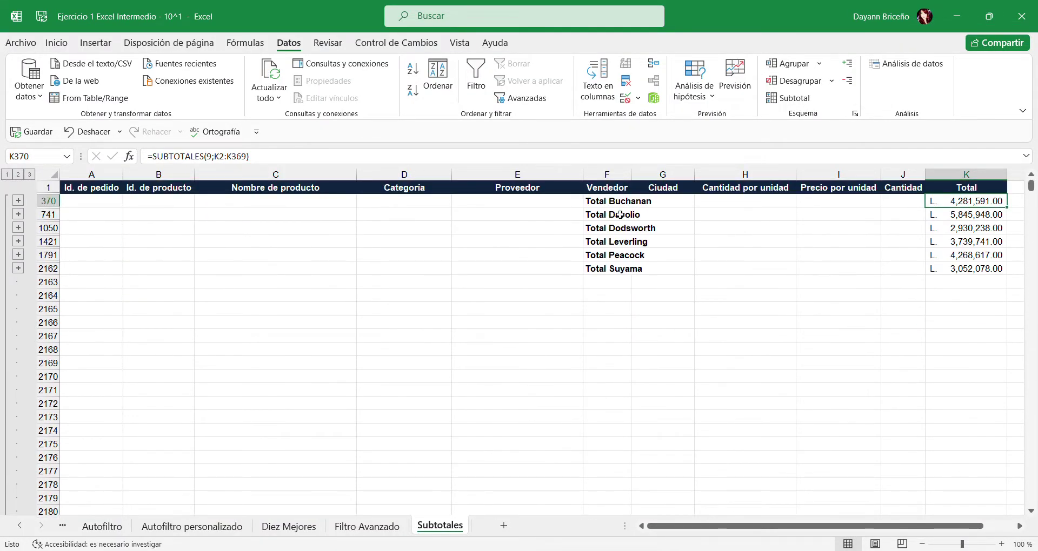
# Widen column F (Vendedor) to fit its subtotal labels and locate the Total general in row 2384
pyautogui.doubleClick(632, 174)
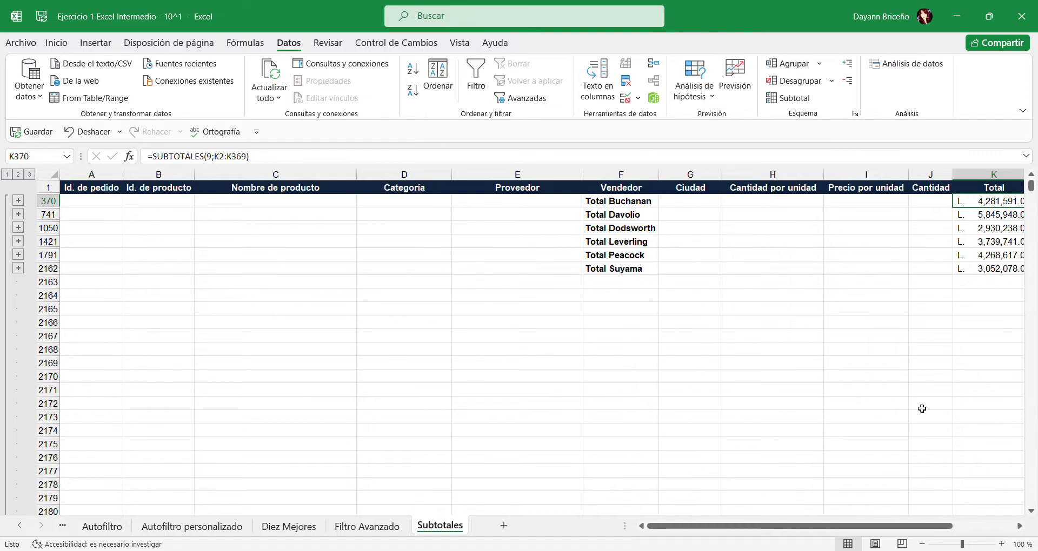
pyautogui.hscroll(2, 929, 522)
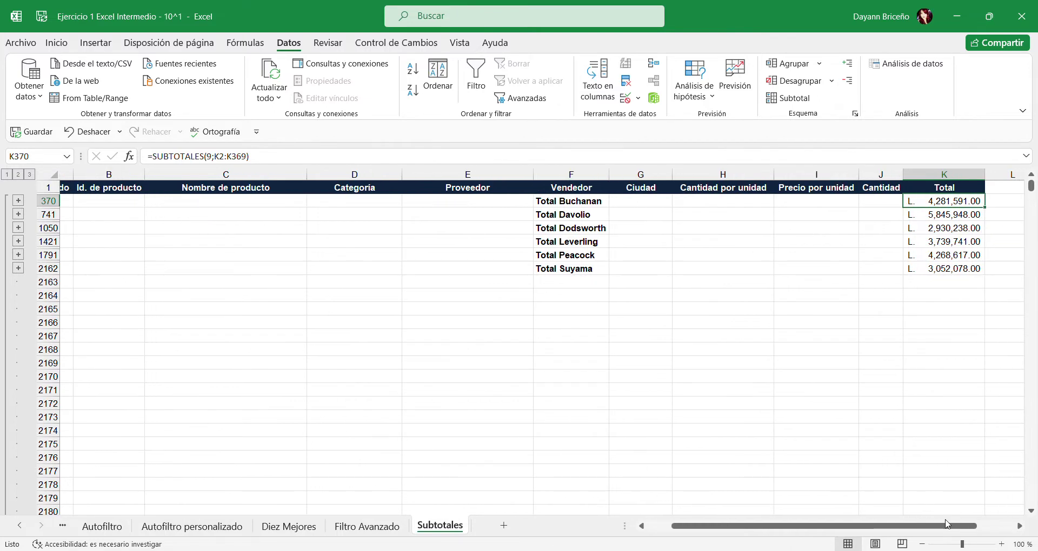
pyautogui.scroll(-20, 930, 504)
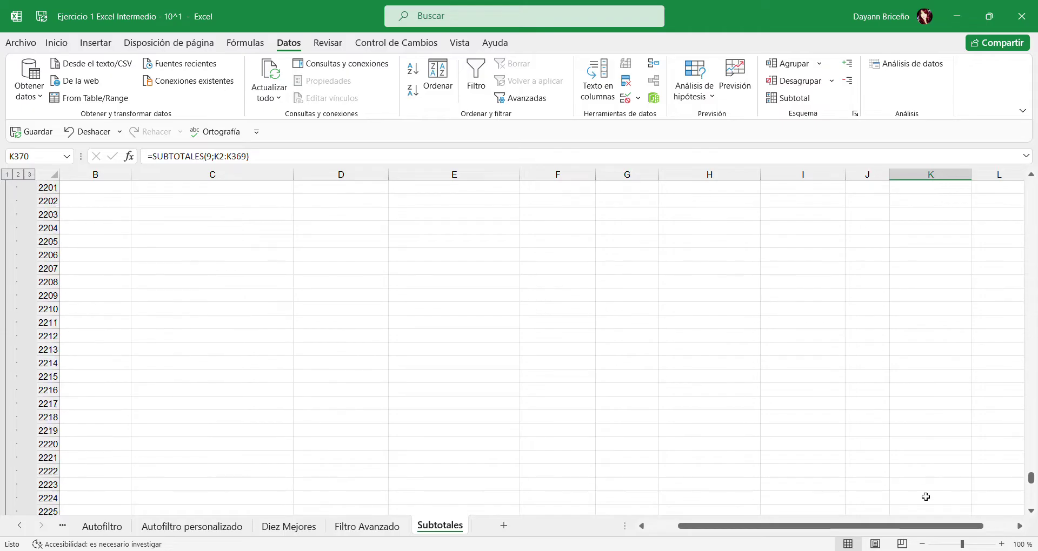
pyautogui.scroll(-20, 926, 497)
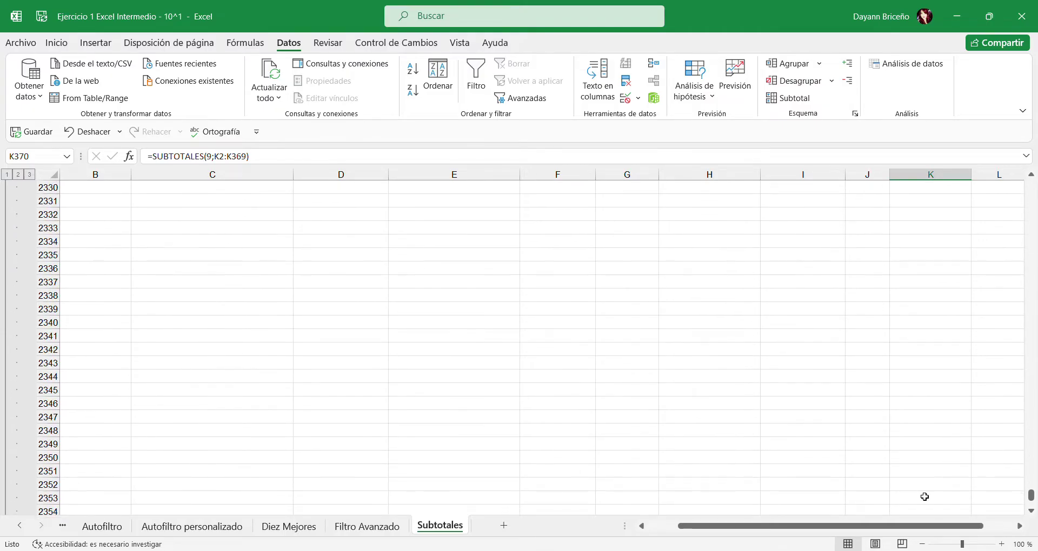
pyautogui.scroll(-2, 924, 497)
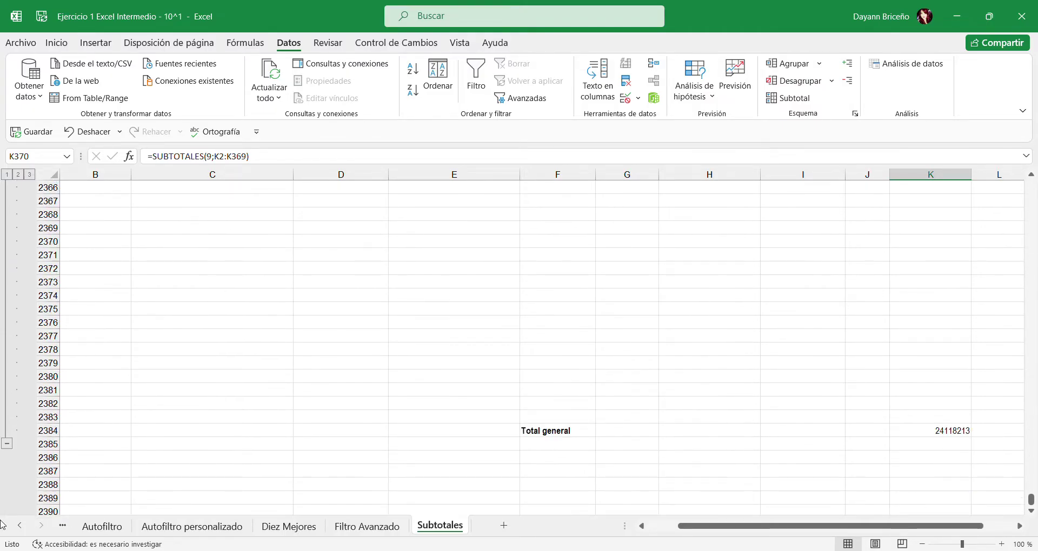
# Delete the empty rows 2163 to 2383 between the last seller's subtotal and the Total general row
pyautogui.click(54, 431)
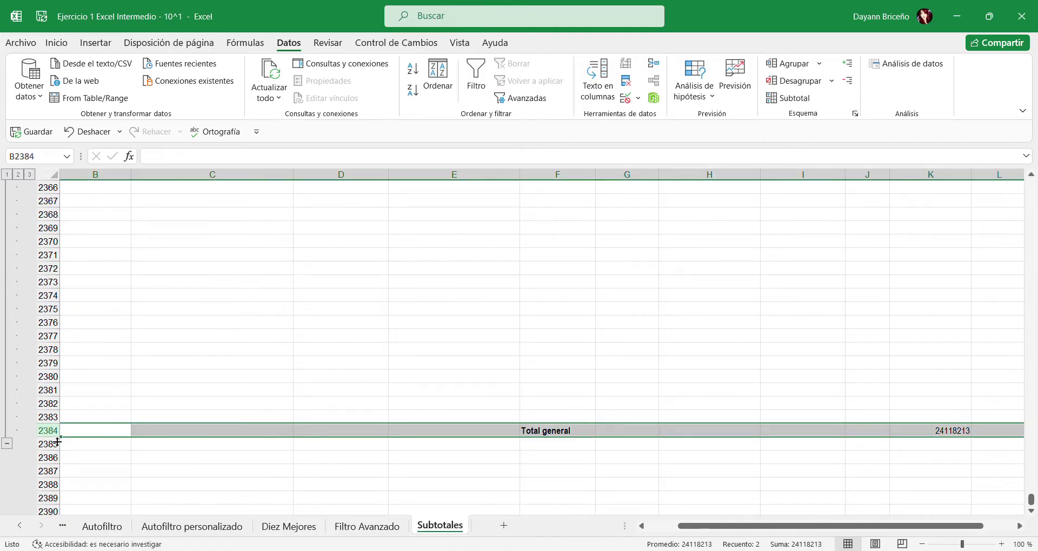
pyautogui.moveTo(54, 418); pyautogui.dragTo(86, 282)
pyautogui.click(99, 417)
pyautogui.click(566, 283)
# Copy the formatting of the last seller's subtotal label in F2162 to the Total general label in F2163
pyautogui.click(564, 269)
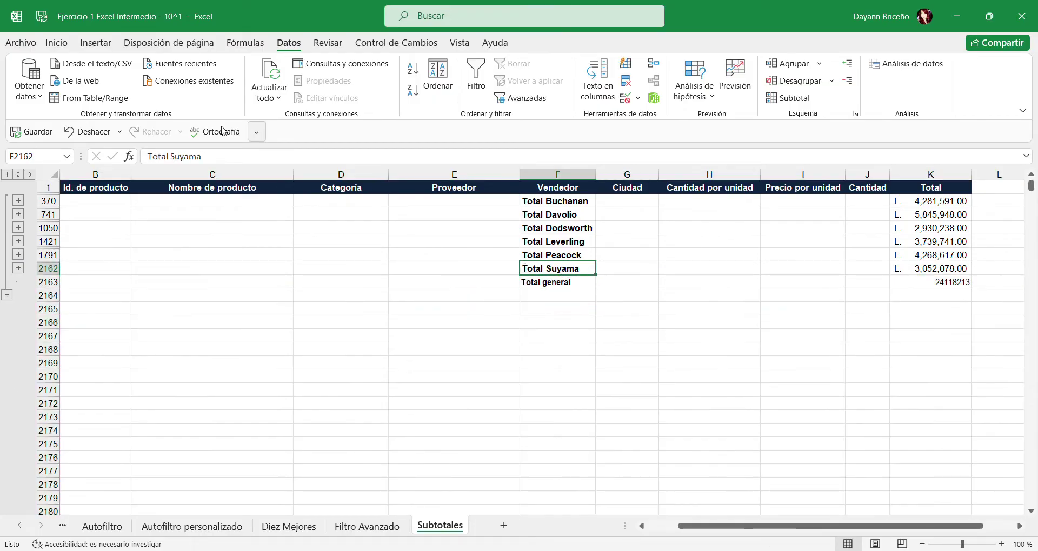
pyautogui.click(56, 42)
pyautogui.click(51, 98)
pyautogui.click(551, 283)
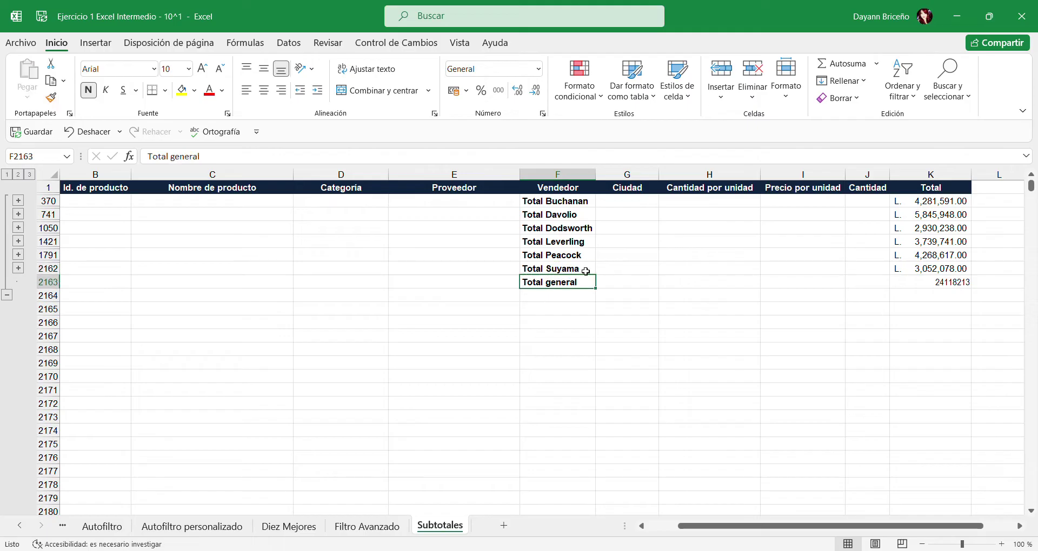
# Apply the Moneda number format to the Total general amount in K2163
pyautogui.click(967, 284)
pyautogui.click(538, 69)
pyautogui.click(512, 154)
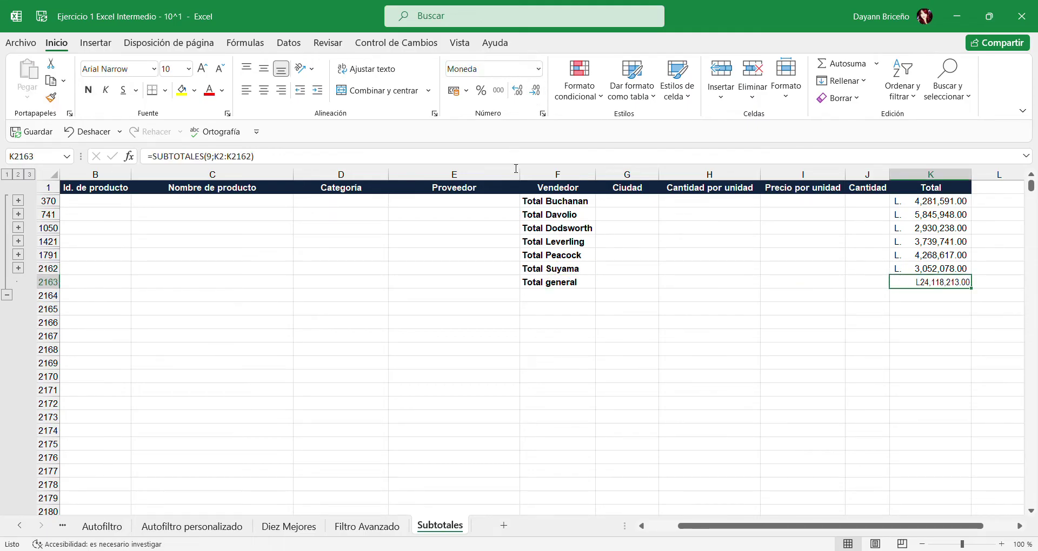
# Fill the whole Total (K) and Vendedor (F) columns with yellow
pyautogui.click(931, 174)
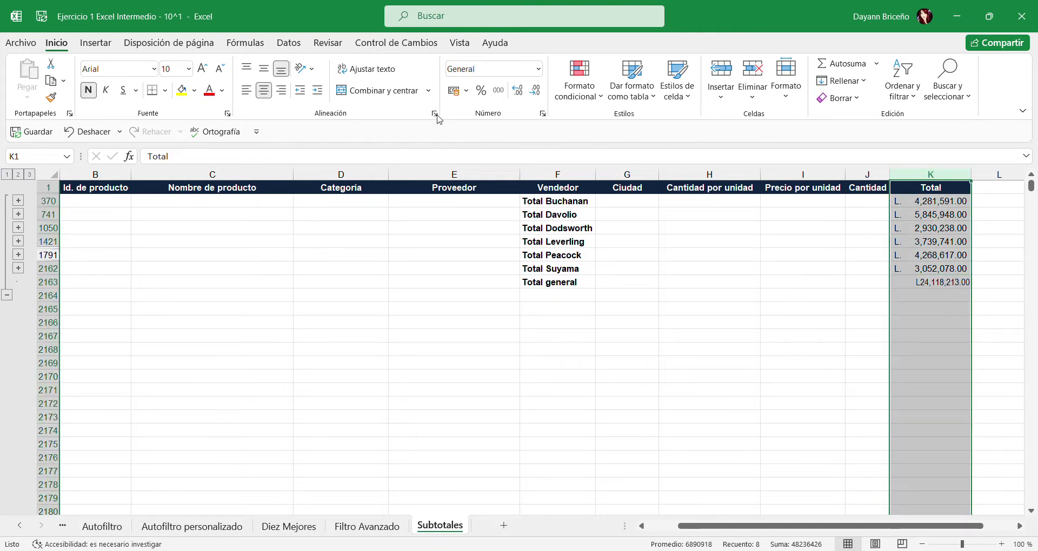
pyautogui.click(182, 89)
pyautogui.click(557, 174)
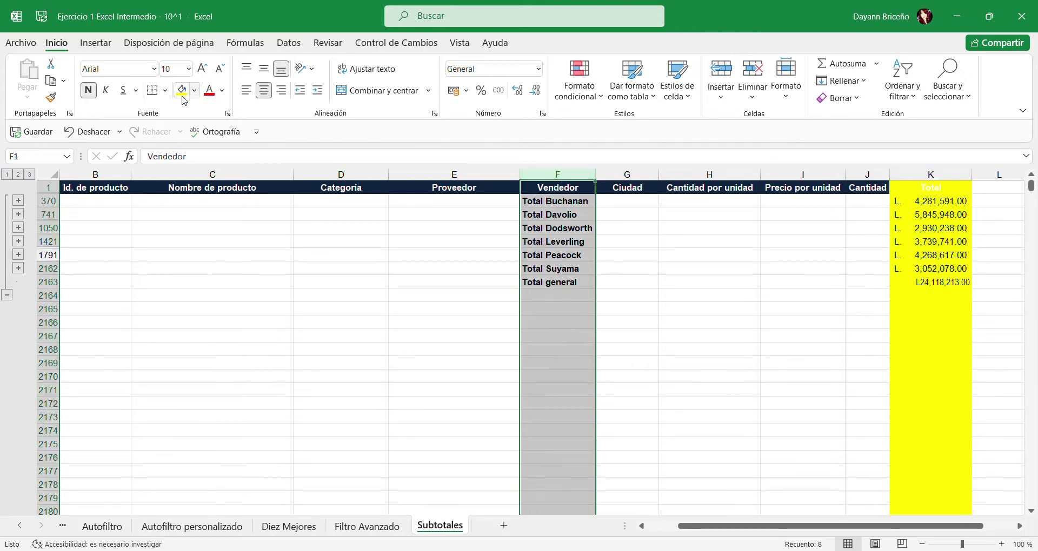
pyautogui.click(182, 90)
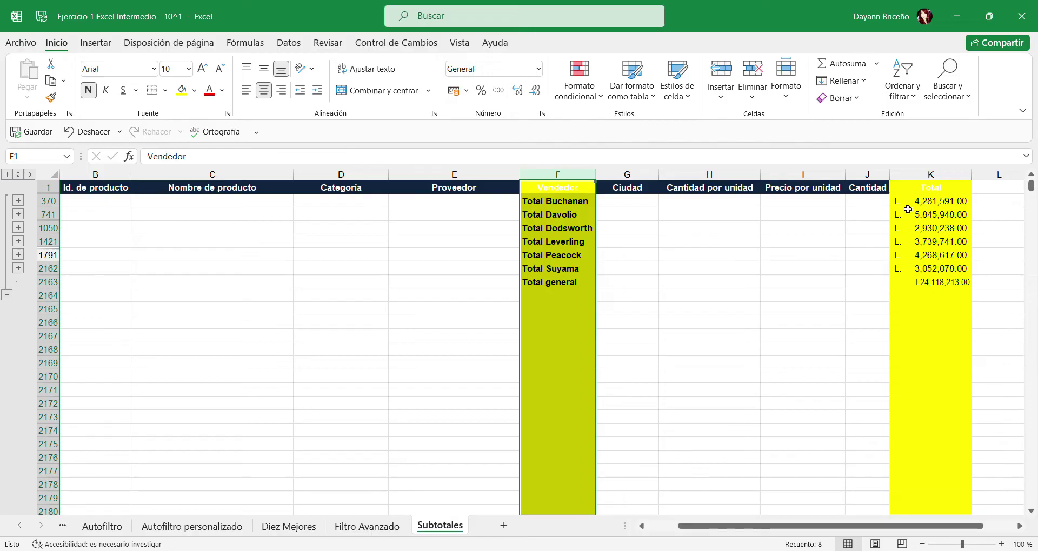
# Expand the first seller's detail rows to review the highlighted columns against the subtotal, and collapse them again
pyautogui.click(18, 202)
pyautogui.scroll(20, 606, 389)
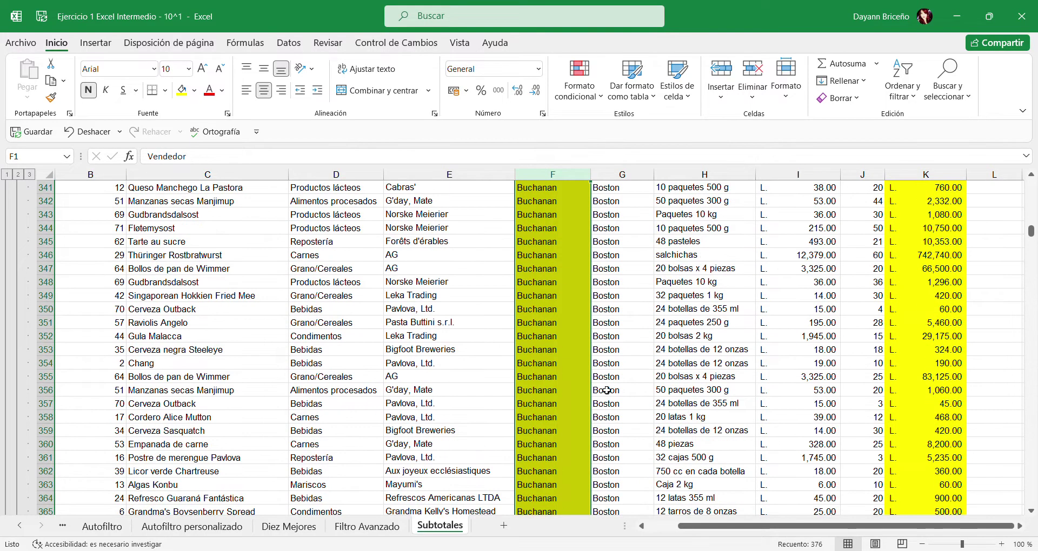
pyautogui.scroll(20, 606, 389)
pyautogui.scroll(-20, 605, 390)
pyautogui.scroll(-20, 595, 383)
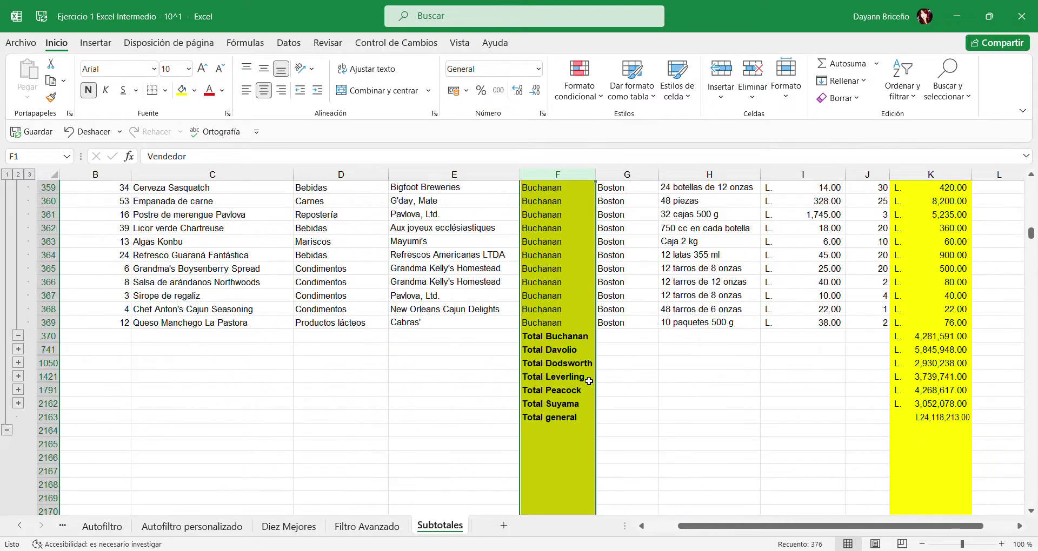
pyautogui.scroll(1, 587, 383)
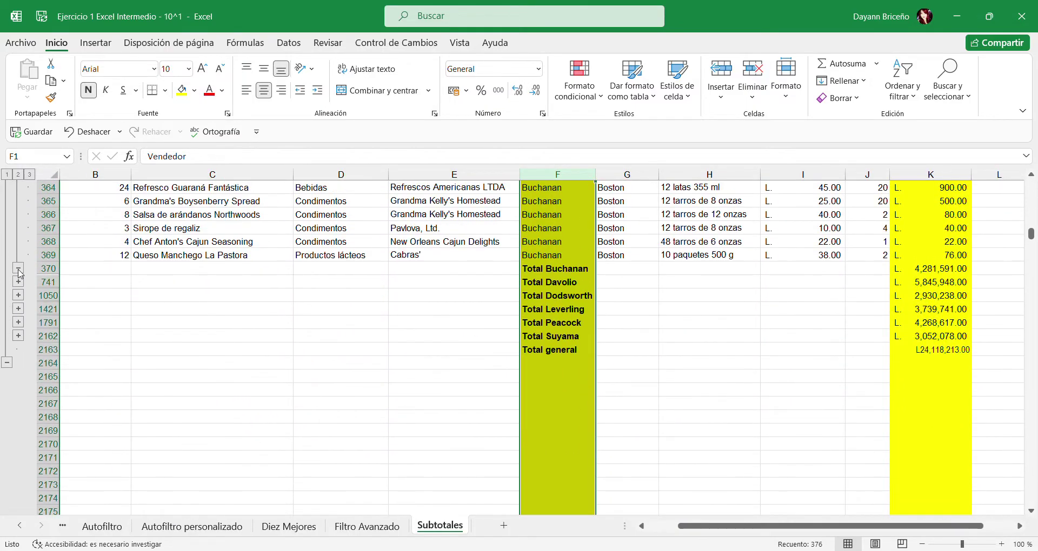
pyautogui.click(18, 268)
pyautogui.scroll(2, 728, 406)
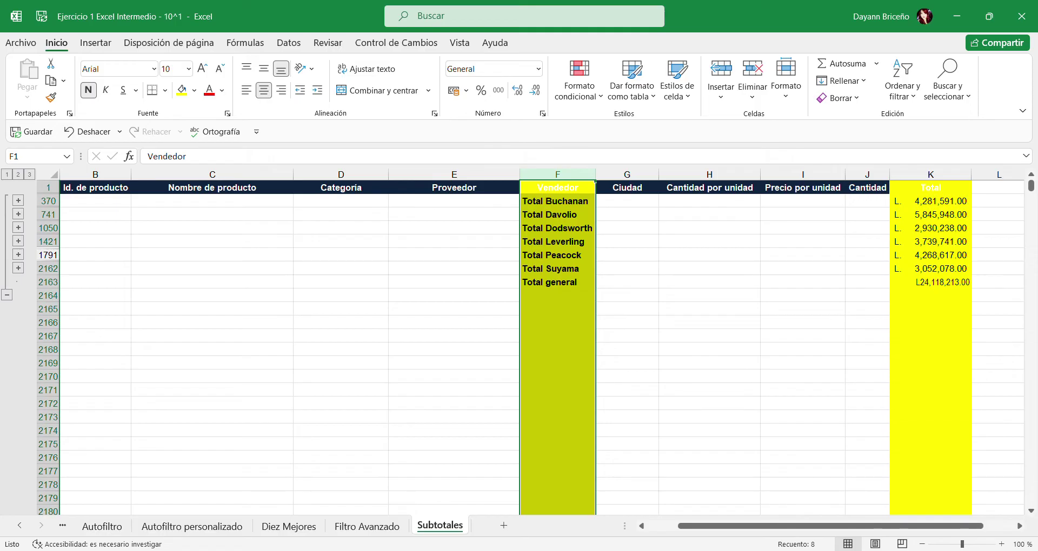
# Return to the Instrucciones sheet to check the exercise list, and close the workbook
pyautogui.click(20, 525)
pyautogui.click(109, 525)
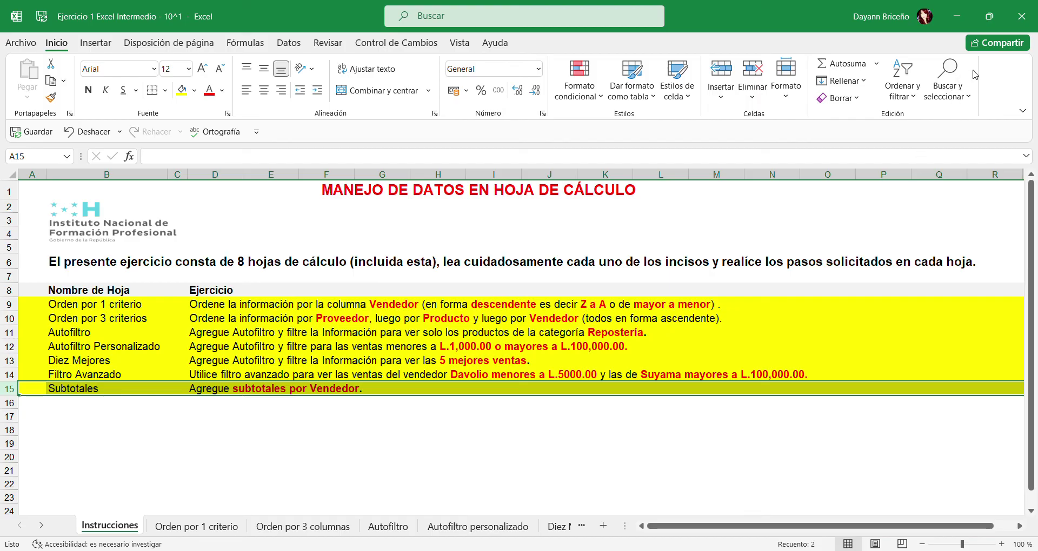
pyautogui.click(1021, 16)
pyautogui.click(524, 319)
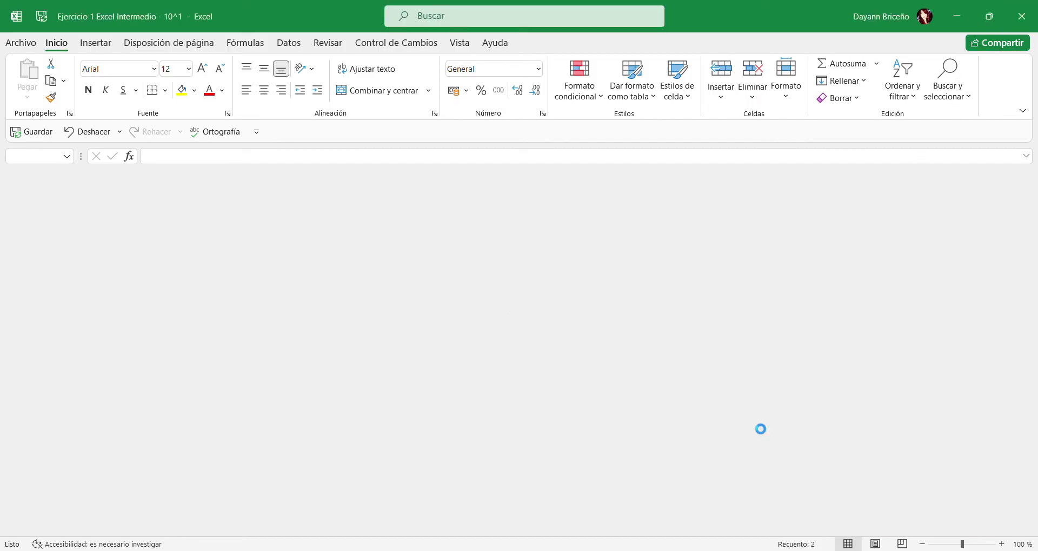